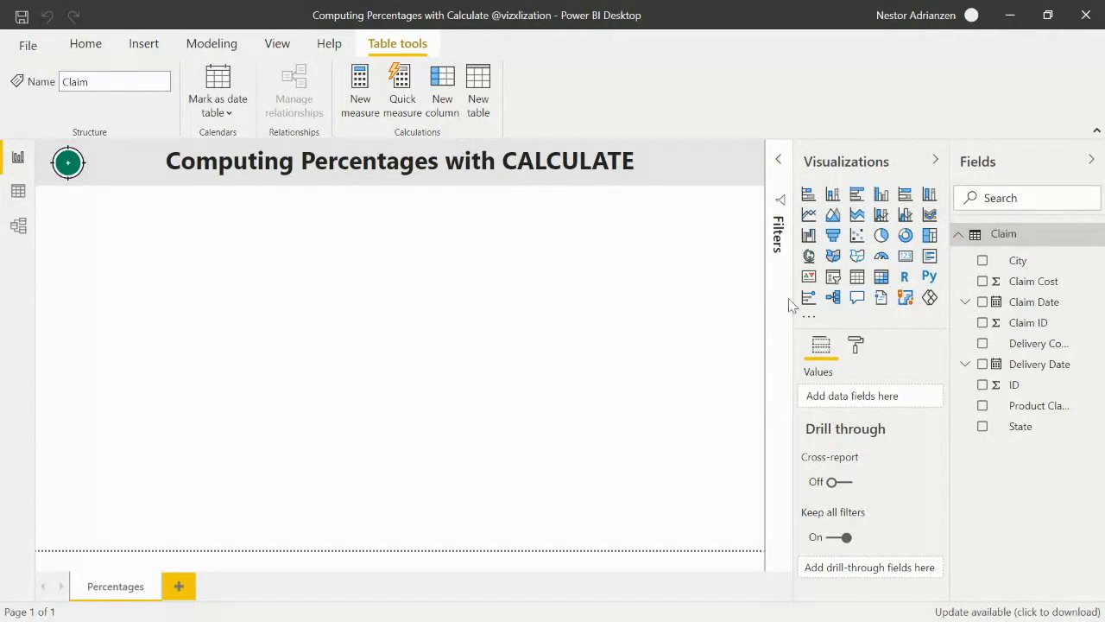
Create an empty table named DAX Measures by entering data manually and load it into the model
left_click(1003, 238)
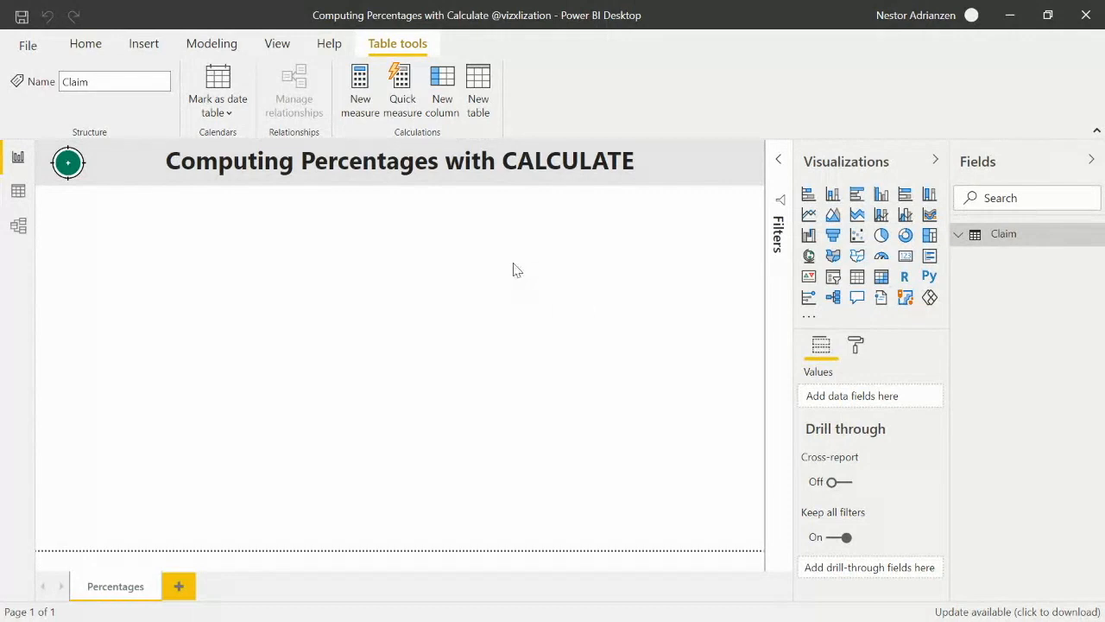
left_click(90, 47)
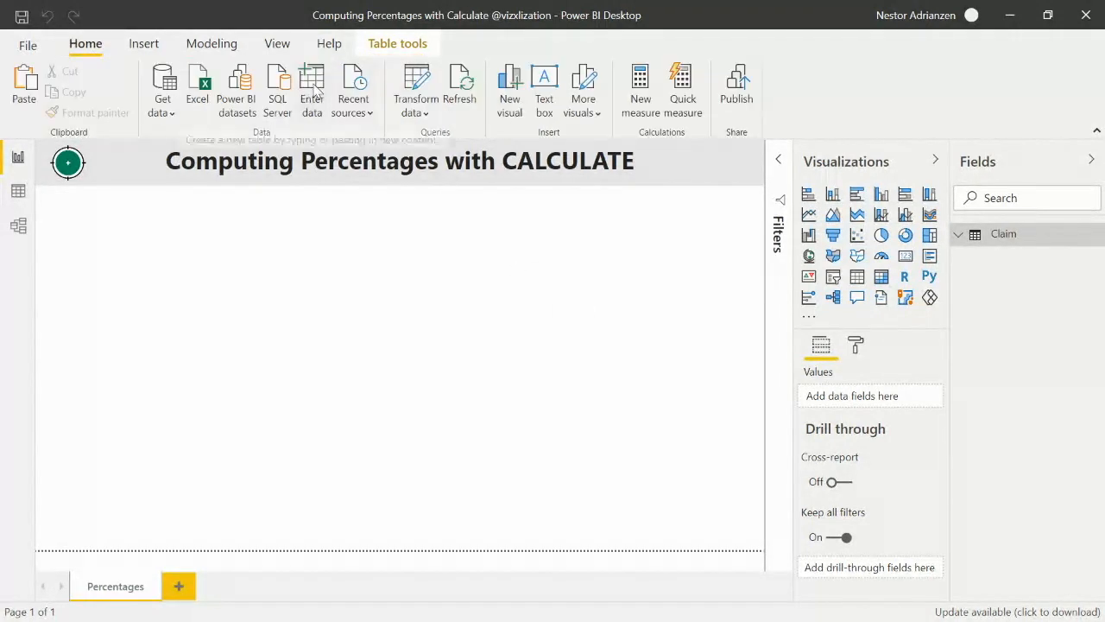
left_click(316, 88)
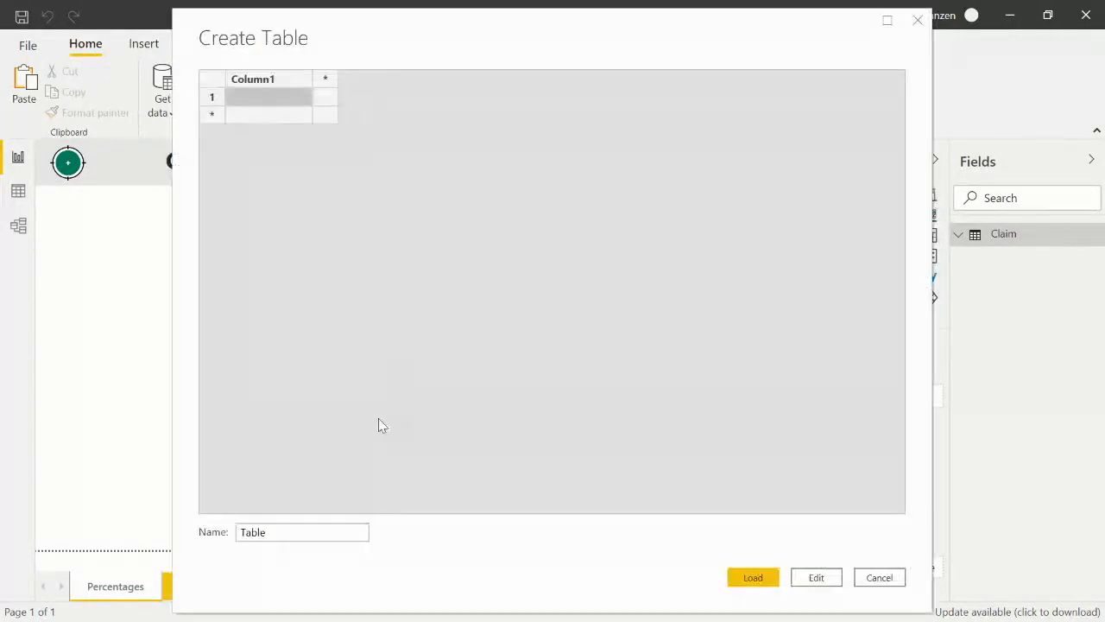
double_click(235, 537)
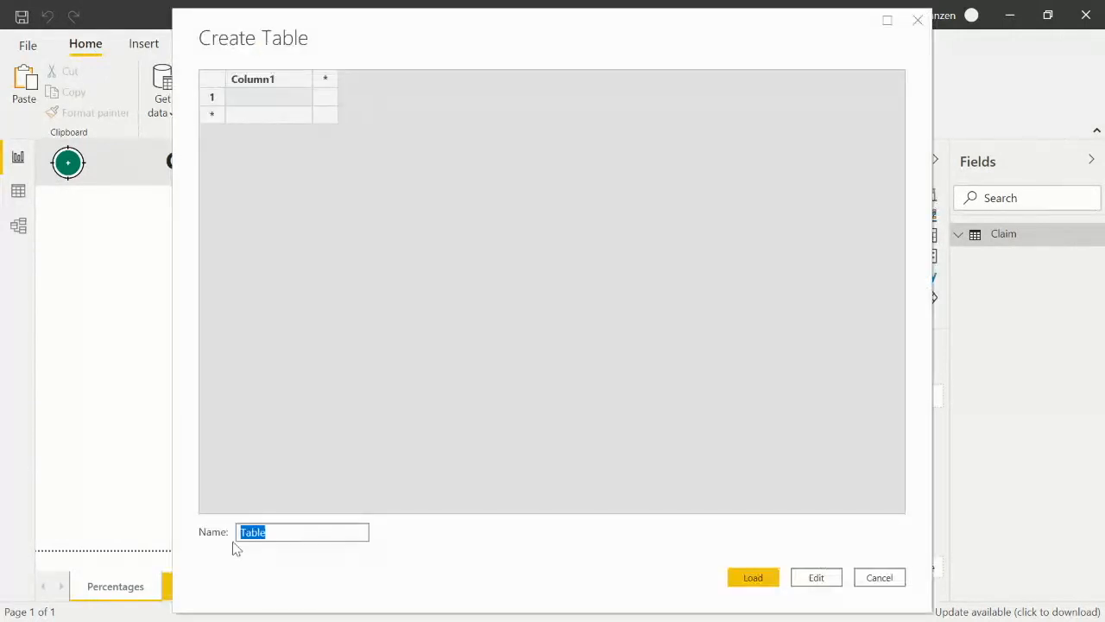
type("DAX Measure")
key("BackSpace")
key("BackSpace")
key("BackSpace")
type("ures")
left_click(741, 577)
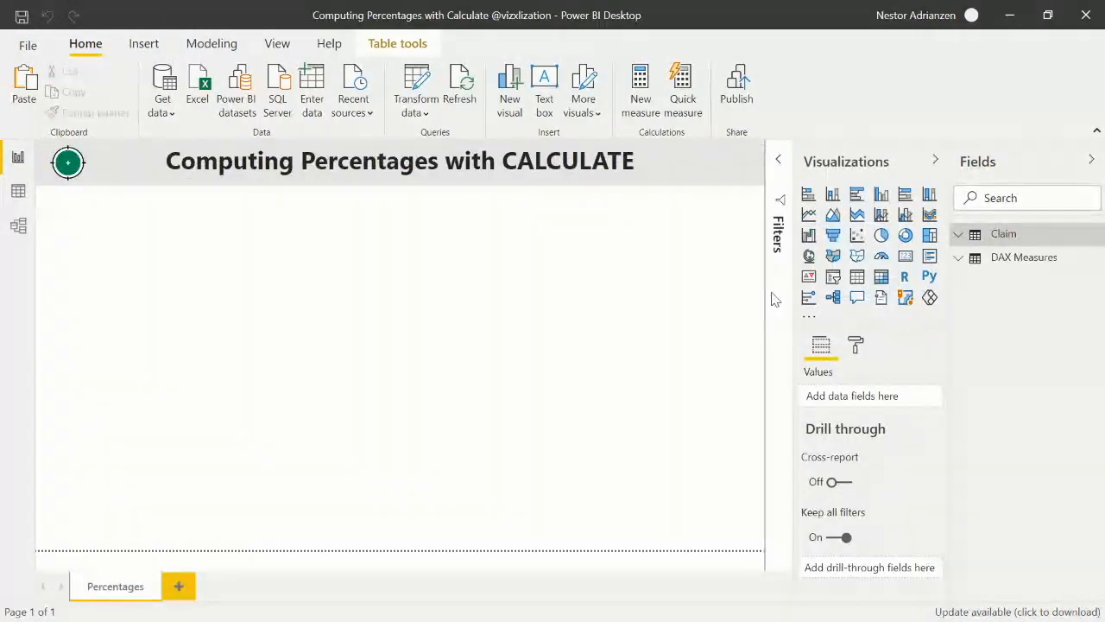
Create a measure in the DAX Measures table: Total CC = SUM(Claim[Claim Cost])
left_click(1021, 270)
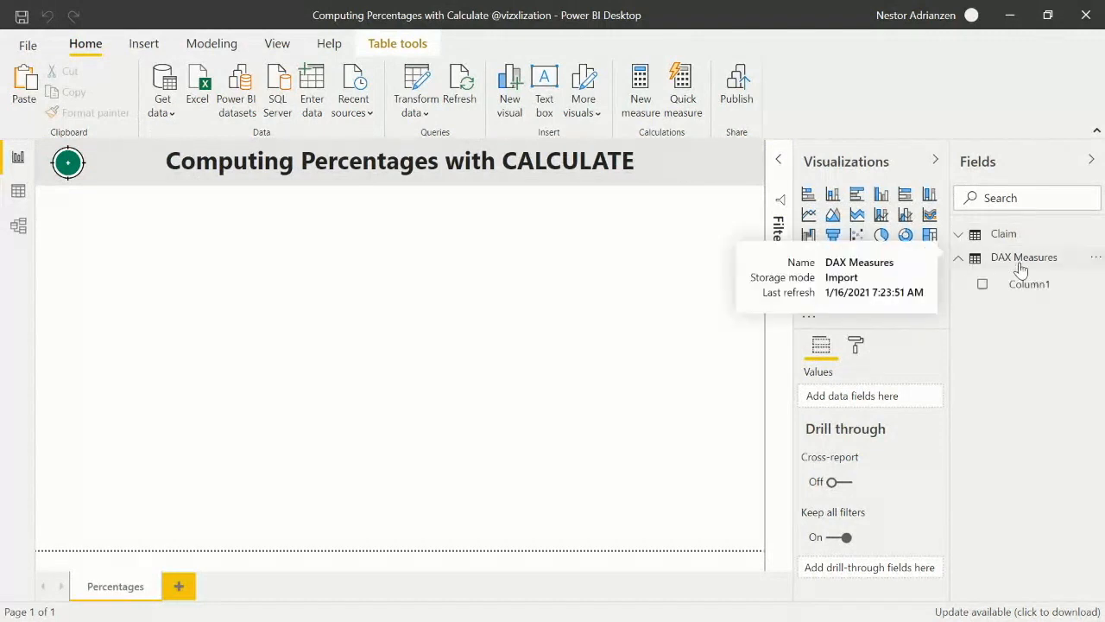
left_click(488, 294)
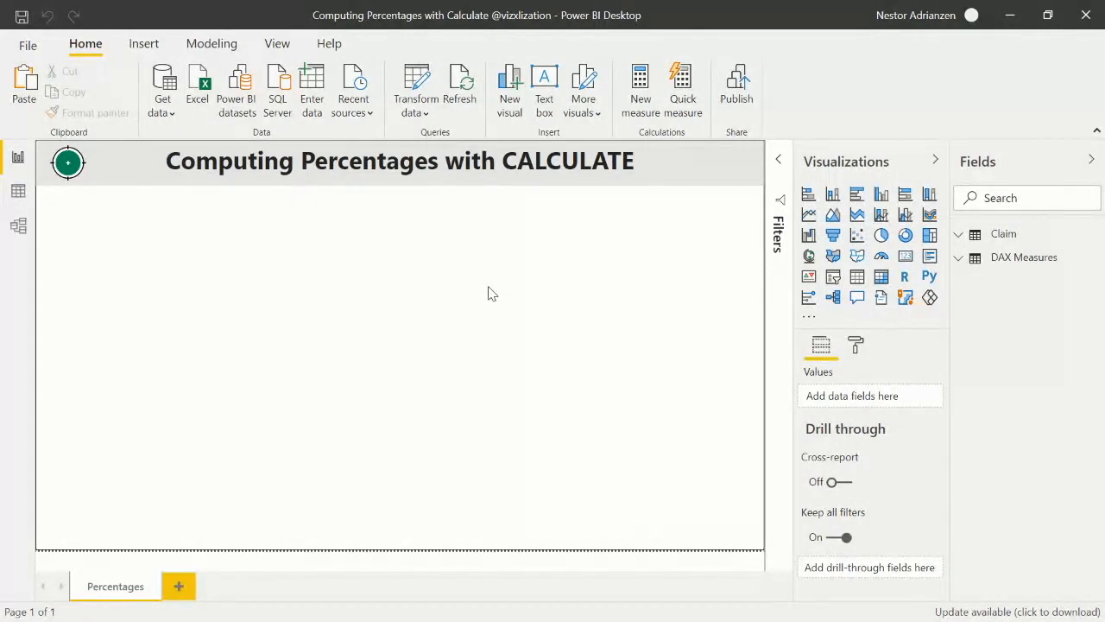
right_click(1025, 258)
left_click(1010, 285)
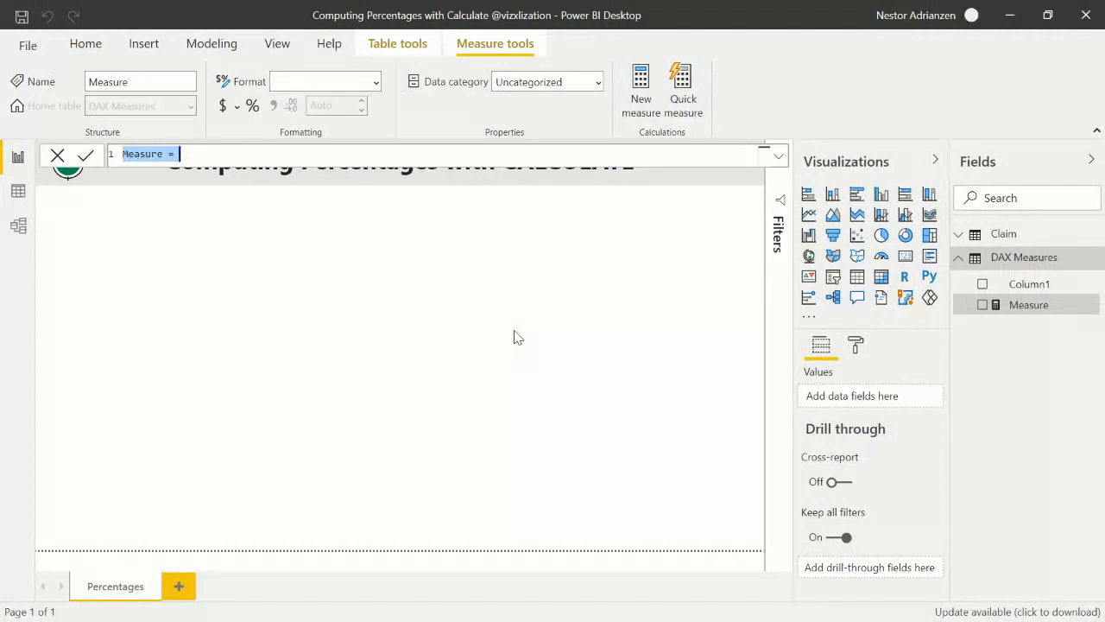
type("Total CC ")
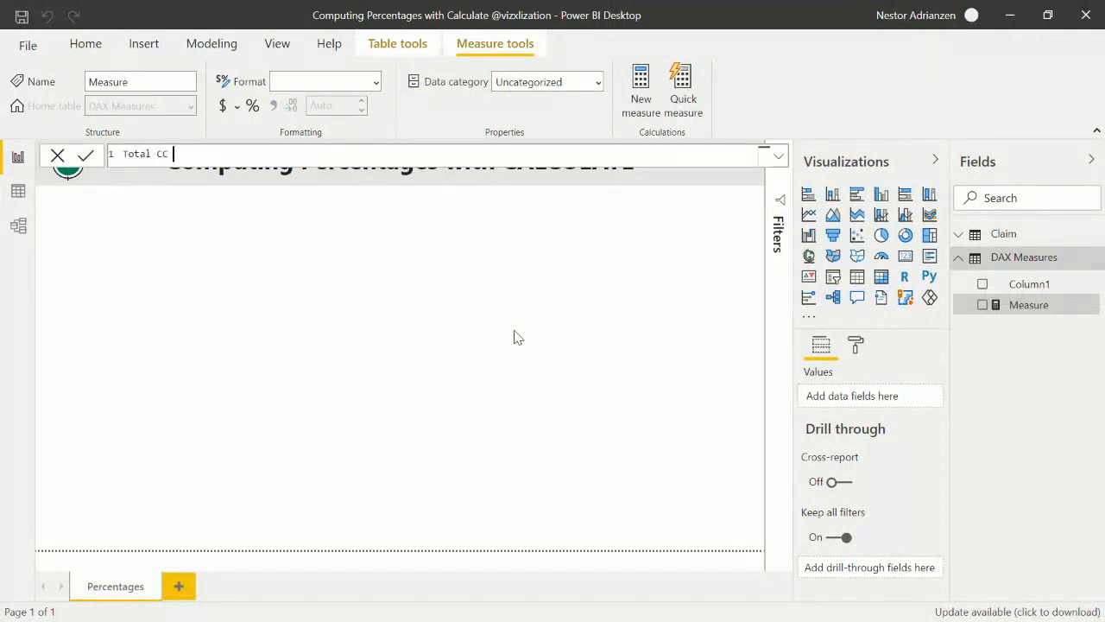
type("=")
key("shift+Return")
type("sum")
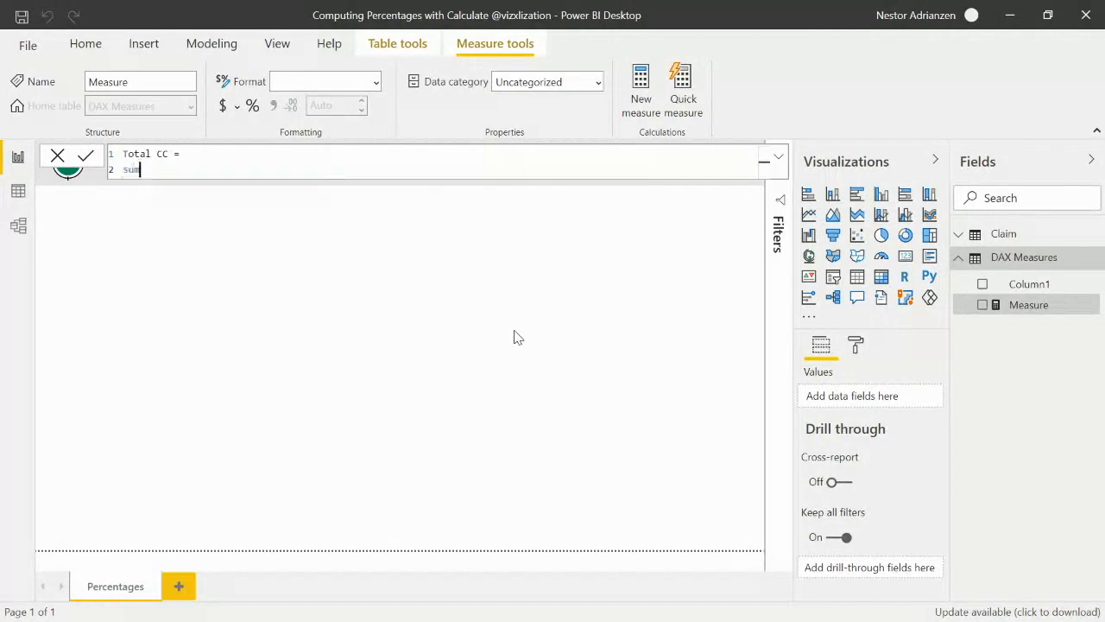
key("Tab")
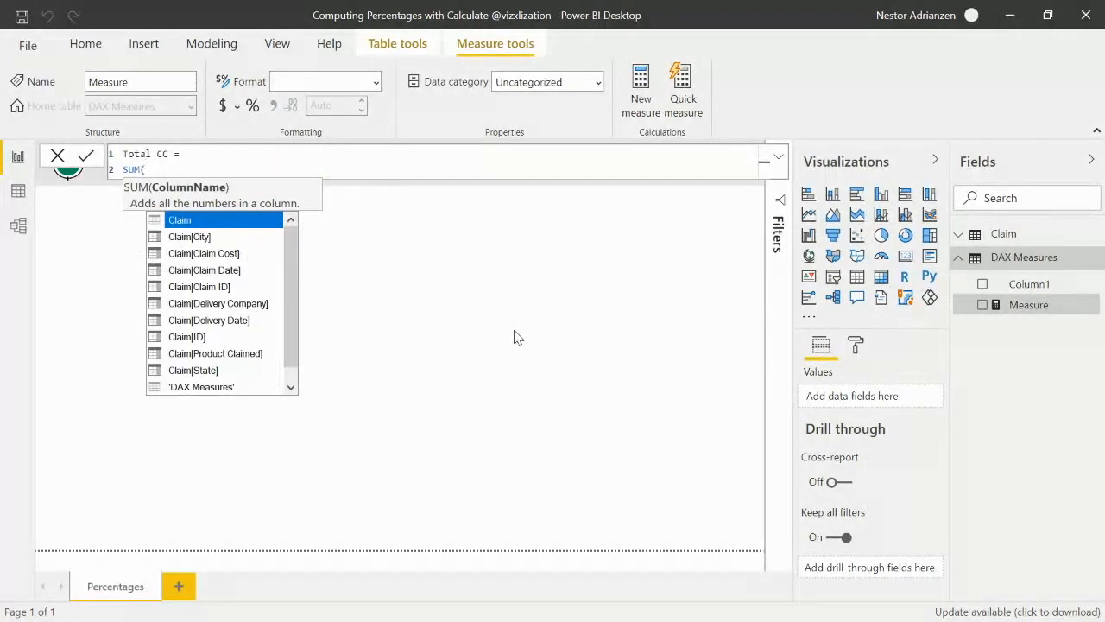
type("cos")
key("Tab")
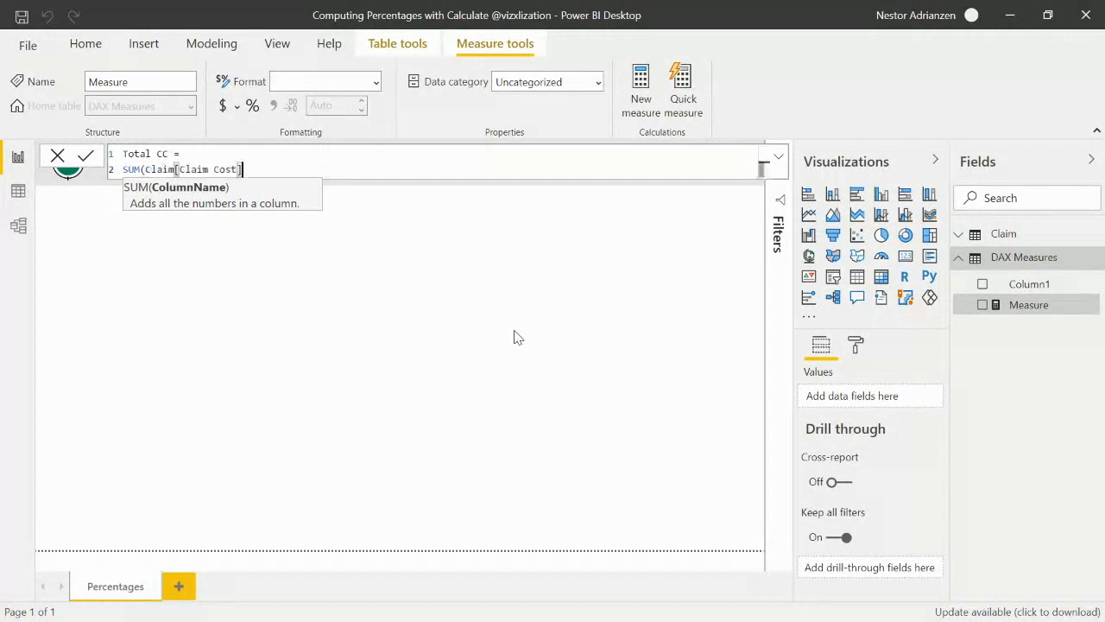
type(")")
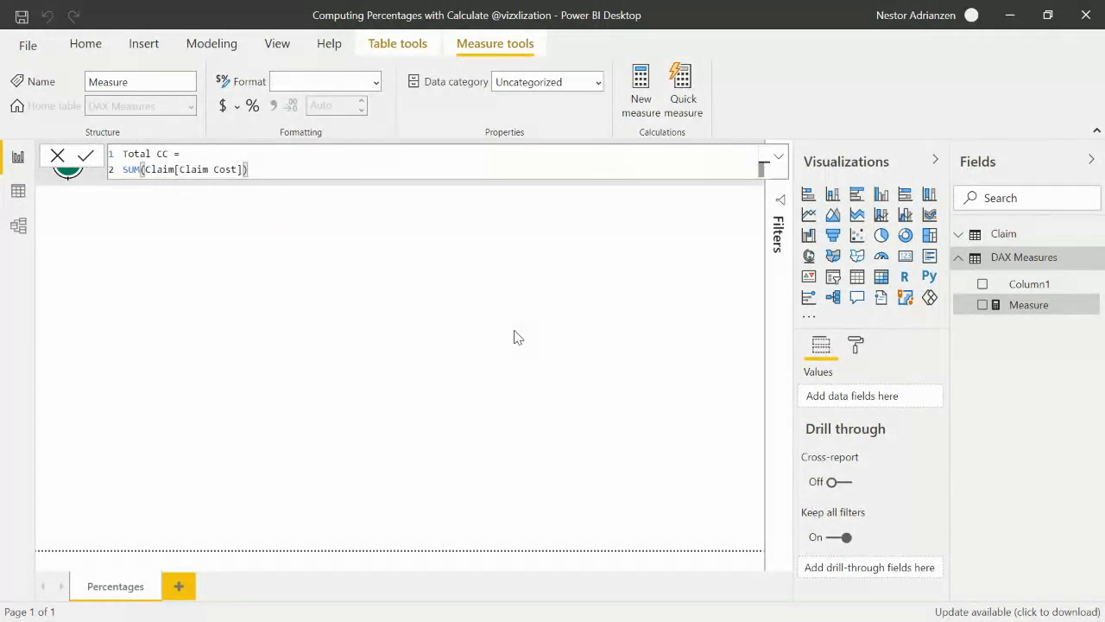
key("Return")
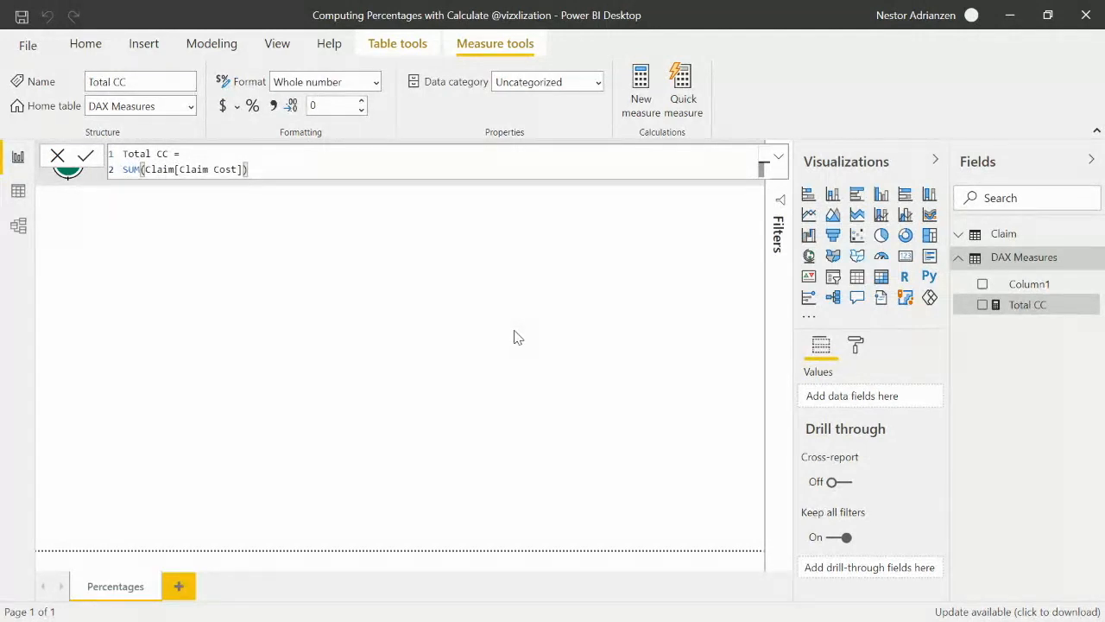
left_click(780, 160)
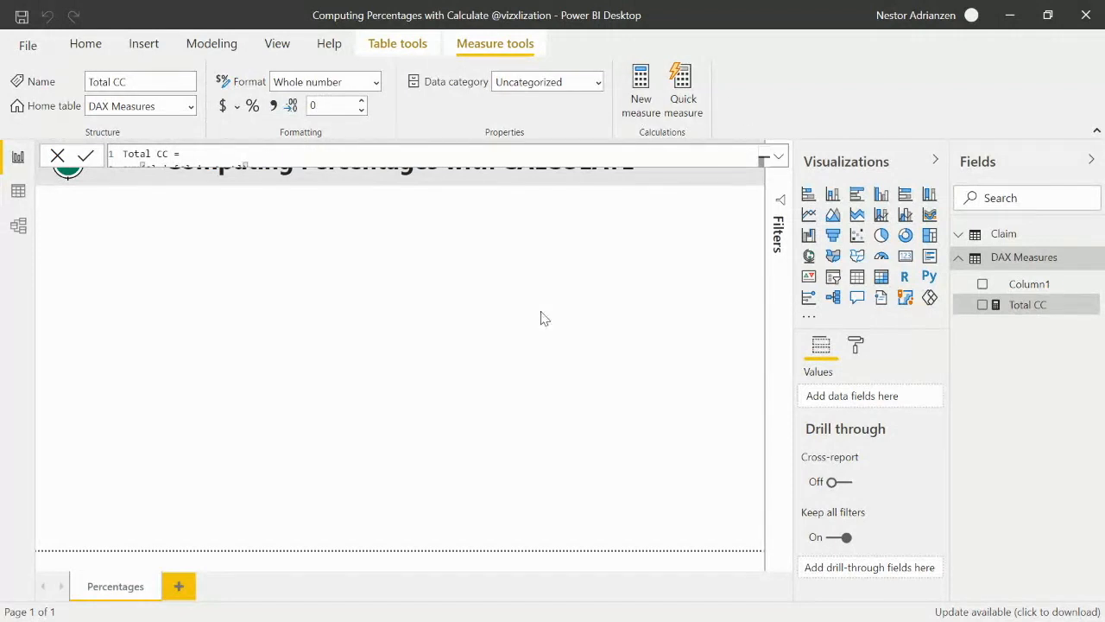
Add a matrix with Product Claimed as rows and Total CC as values, and give Total CC a thousands separator
left_click(353, 342)
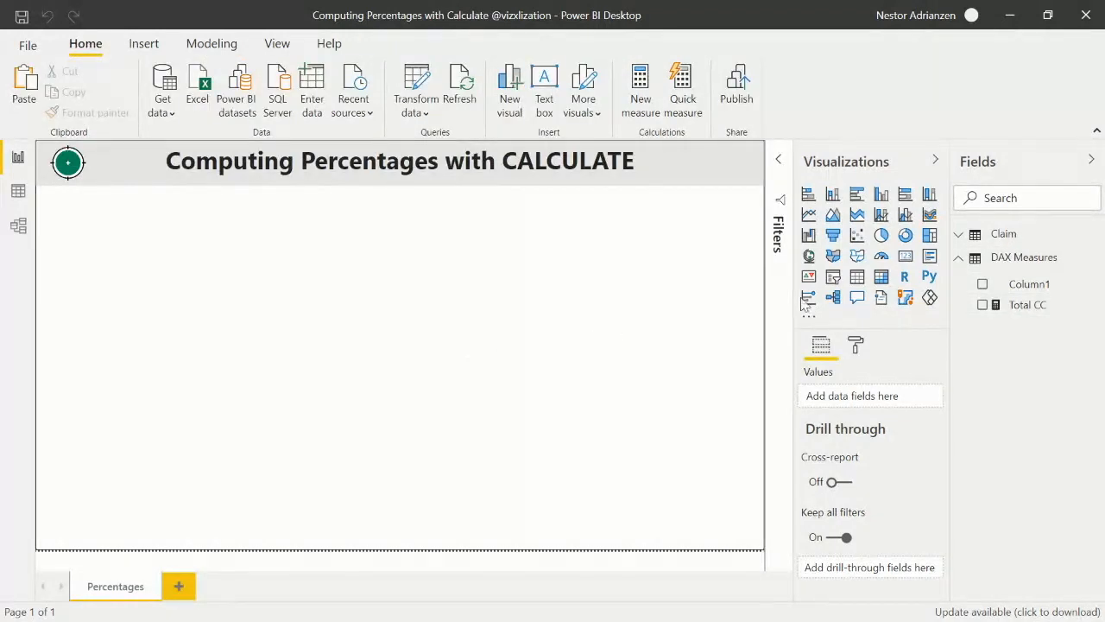
left_click(880, 278)
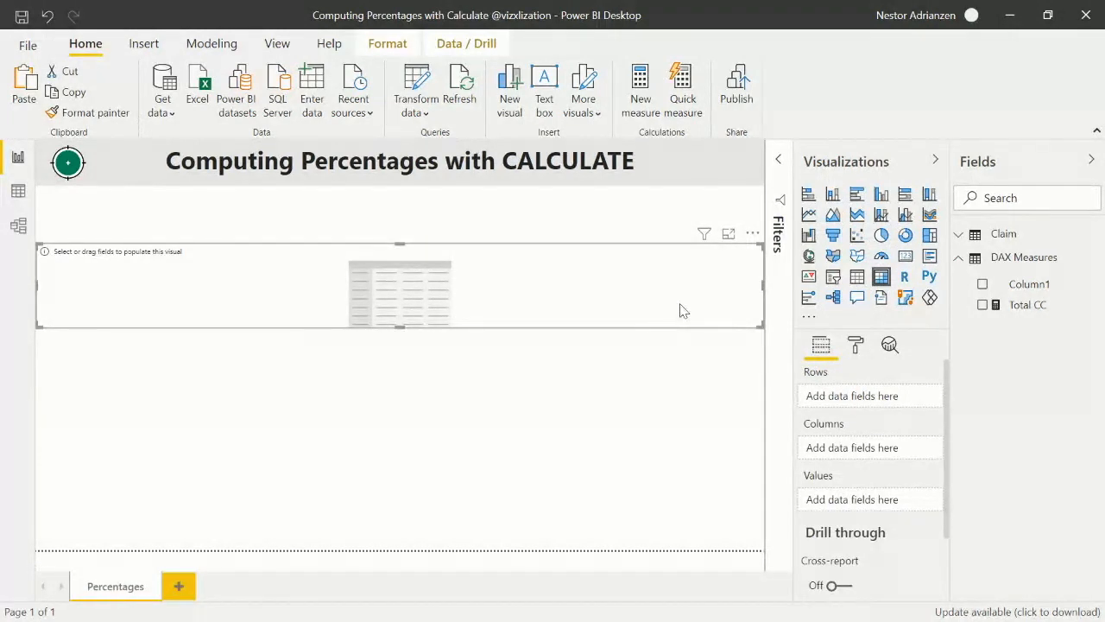
left_click(1004, 237)
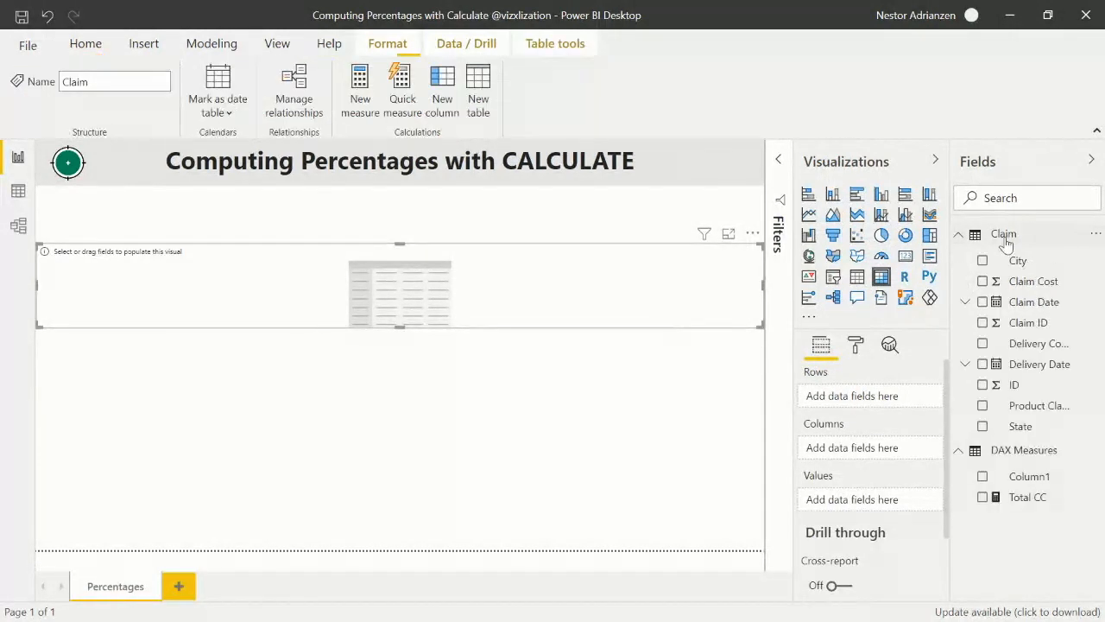
left_click(983, 405)
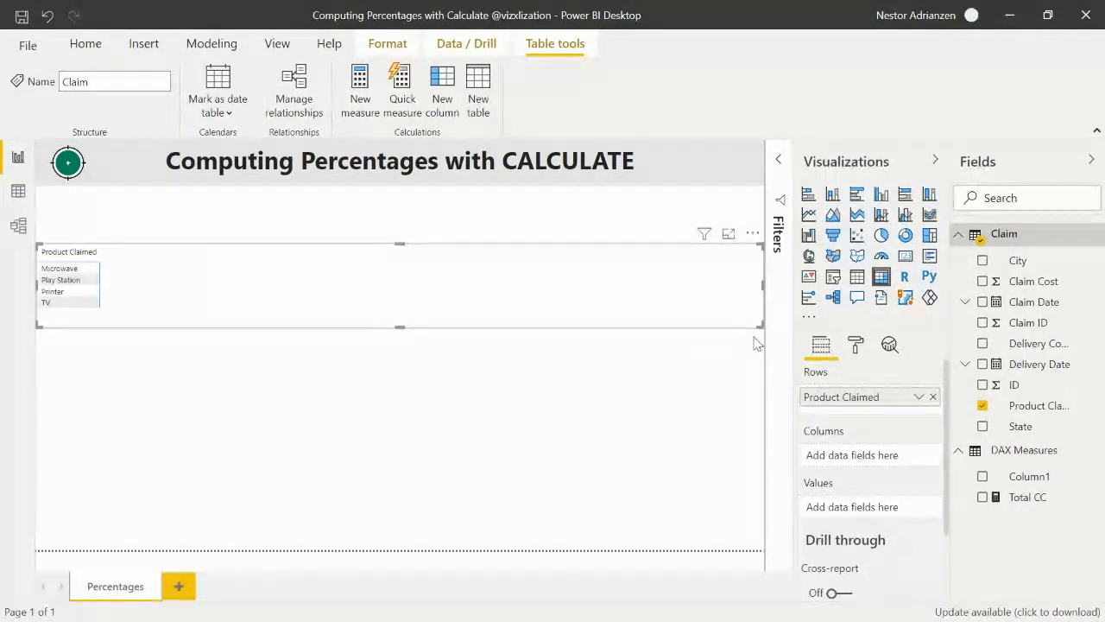
left_click(1004, 234)
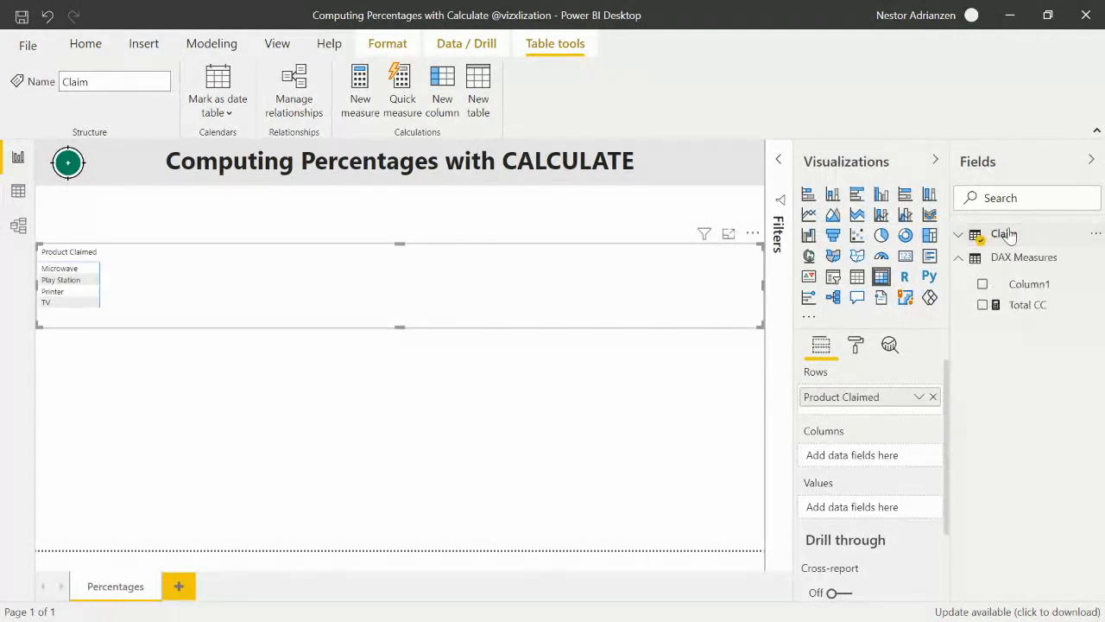
left_click(982, 306)
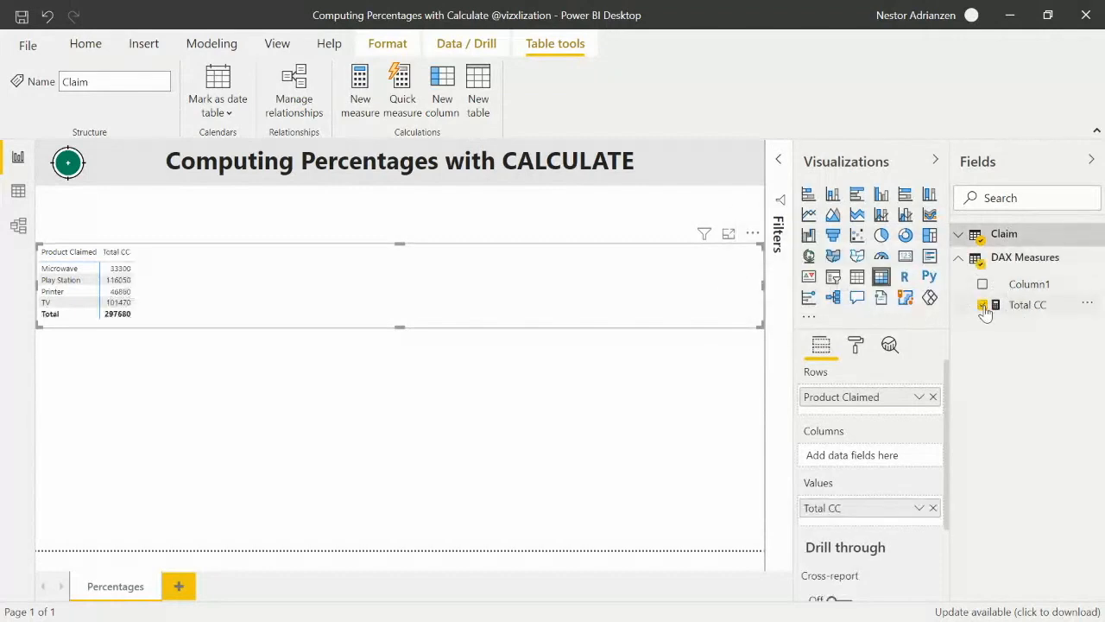
left_click(1027, 308)
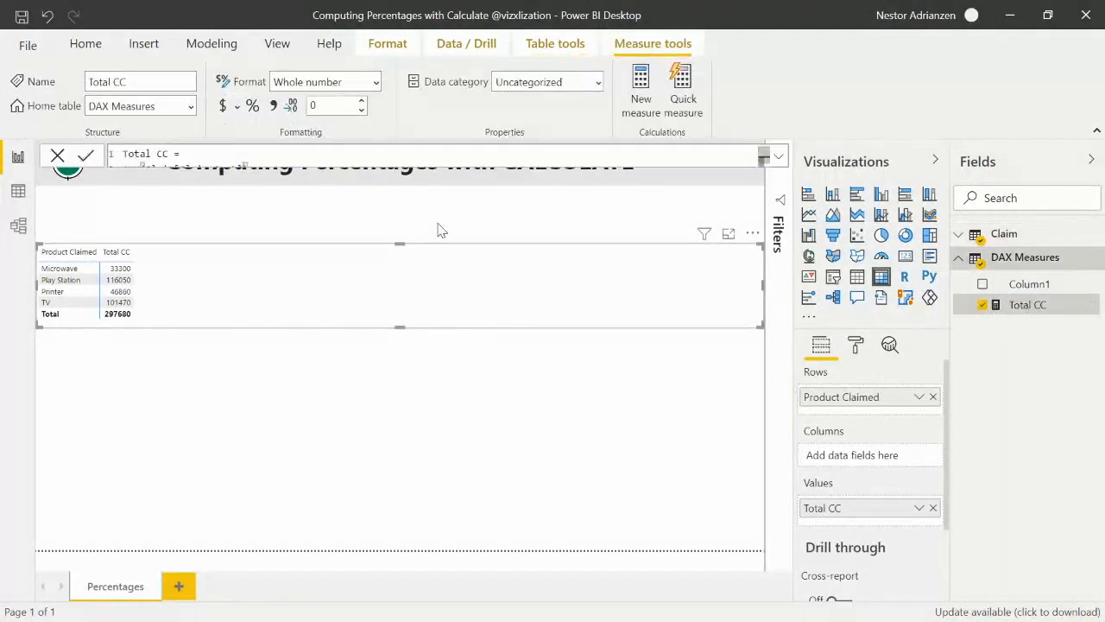
left_click(275, 104)
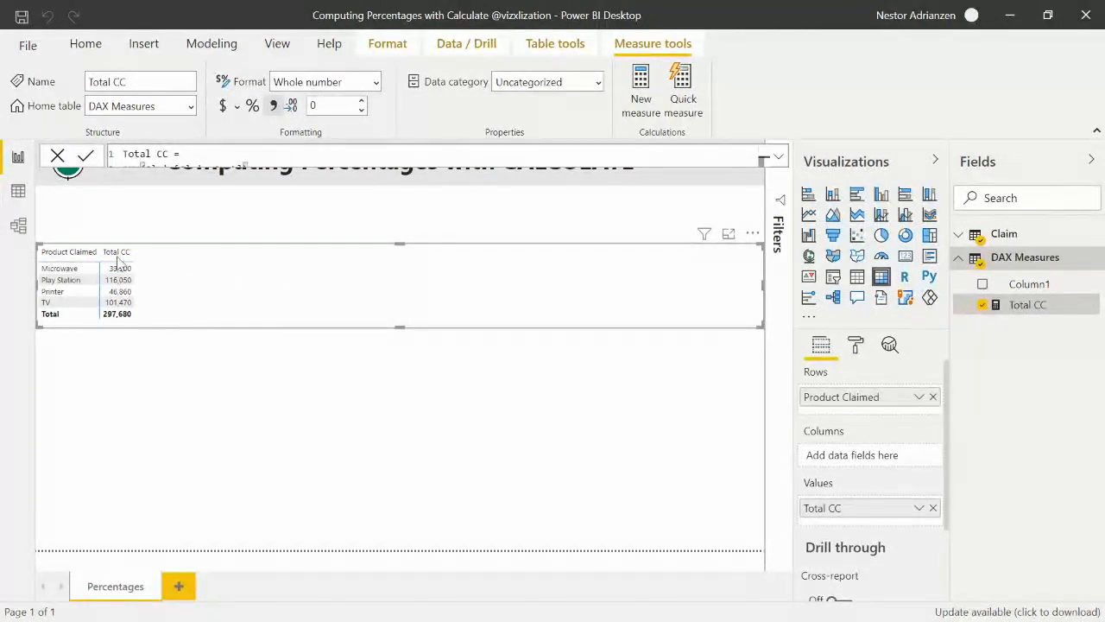
Set the text size of the matrix's row headers and column headers to 12 pt
left_click(856, 345)
left_click(846, 527)
scroll(876, 564, "down", 10)
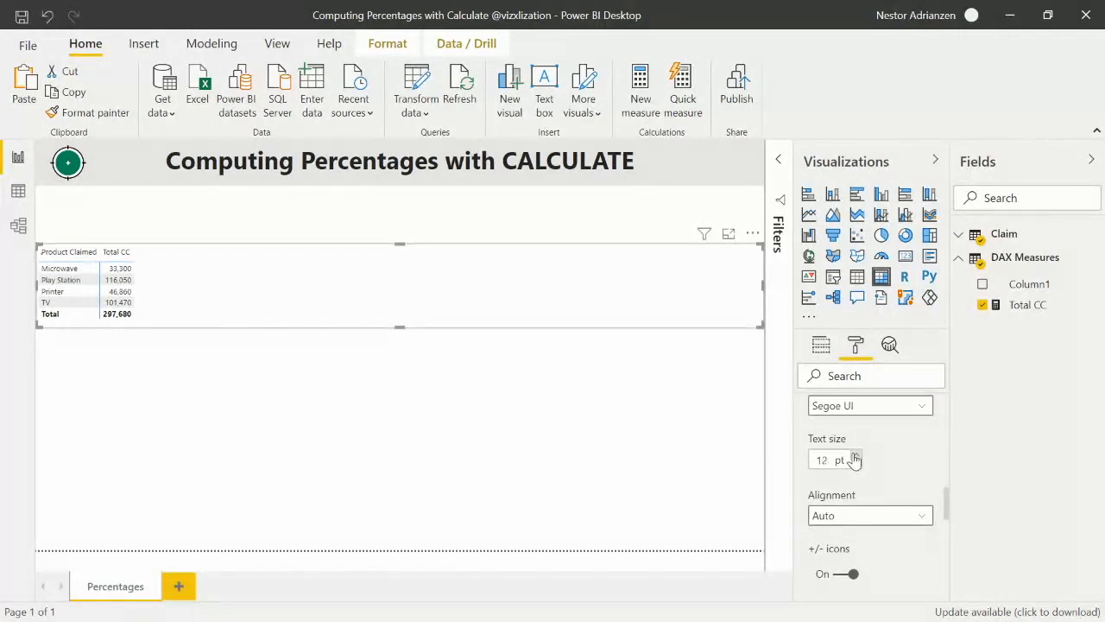
scroll(901, 460, "up", 10)
left_click(868, 477)
scroll(898, 536, "down", 5)
left_click(856, 431)
left_click(856, 431)
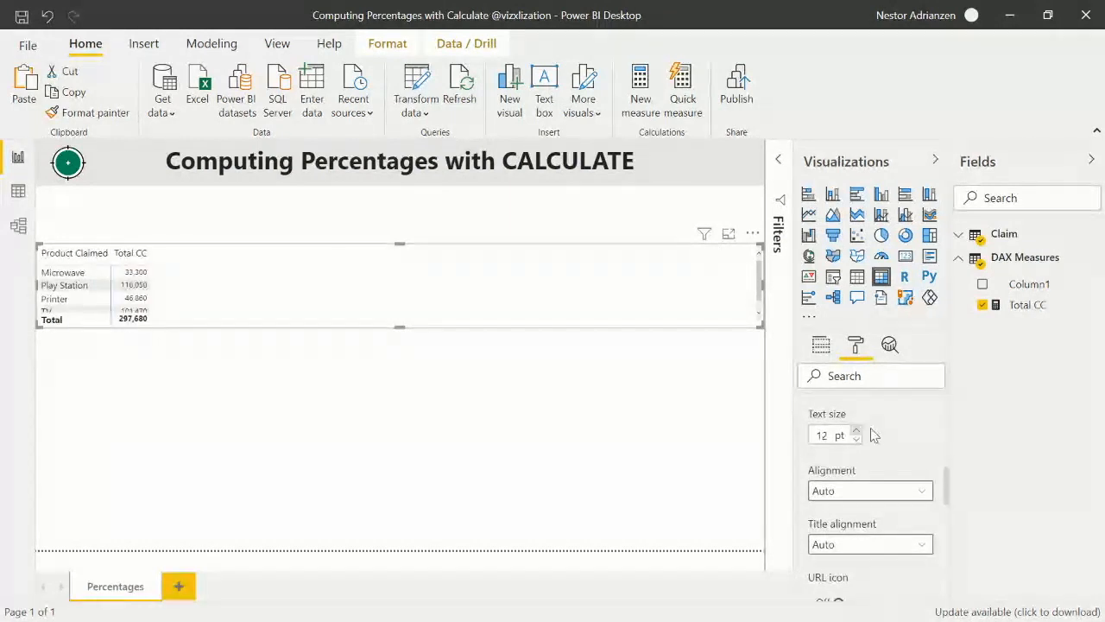
Set the matrix values' text size to 12 pt and resize the matrix to about a third of the page width, slightly taller
scroll(881, 434, "up", 5)
left_click(852, 500)
scroll(881, 518, "down", 1)
left_click(850, 513)
scroll(850, 513, "down", 5)
left_click(856, 404)
left_click(856, 405)
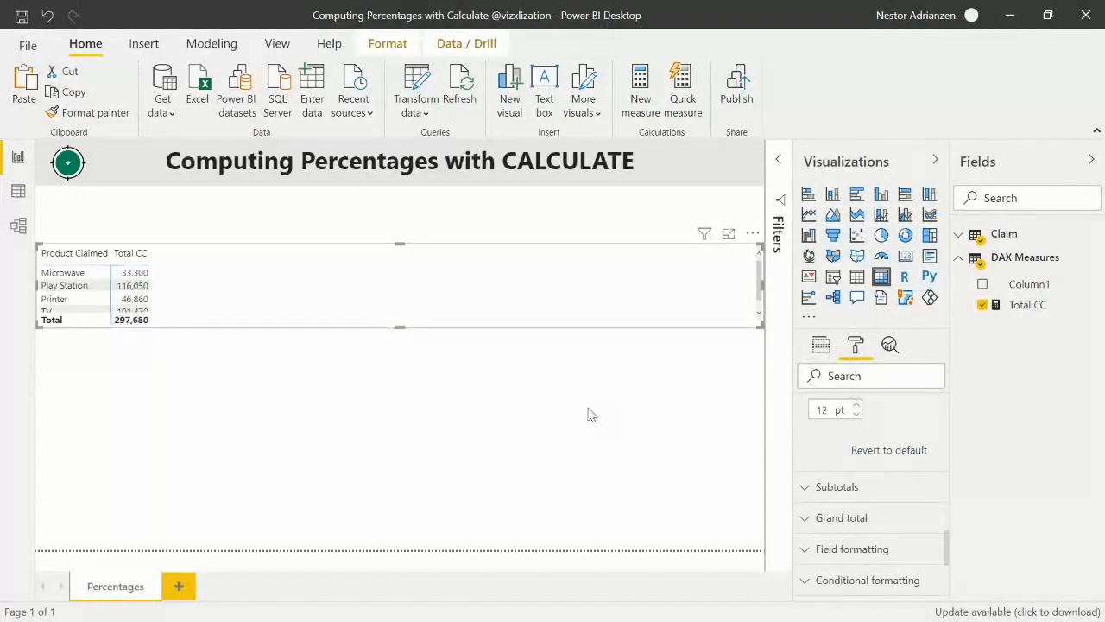
left_click_drag(761, 285, 281, 351)
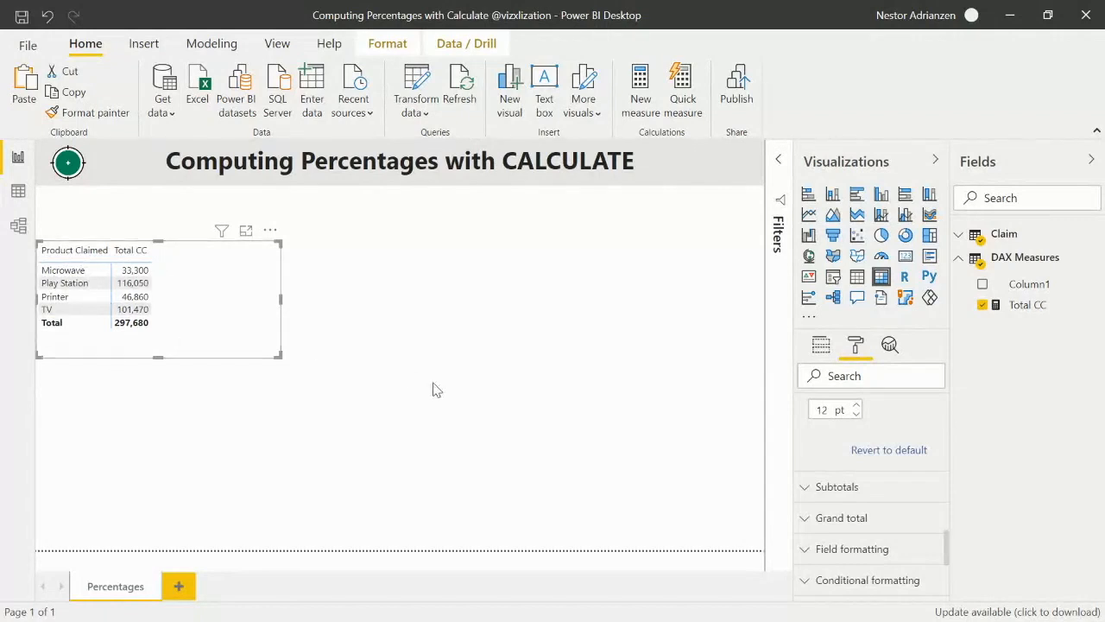
Start a new measure in the DAX Measures table named All Product CC, opening a CALCULATE with [Total CC] as its expression
right_click(1032, 262)
left_click(1019, 280)
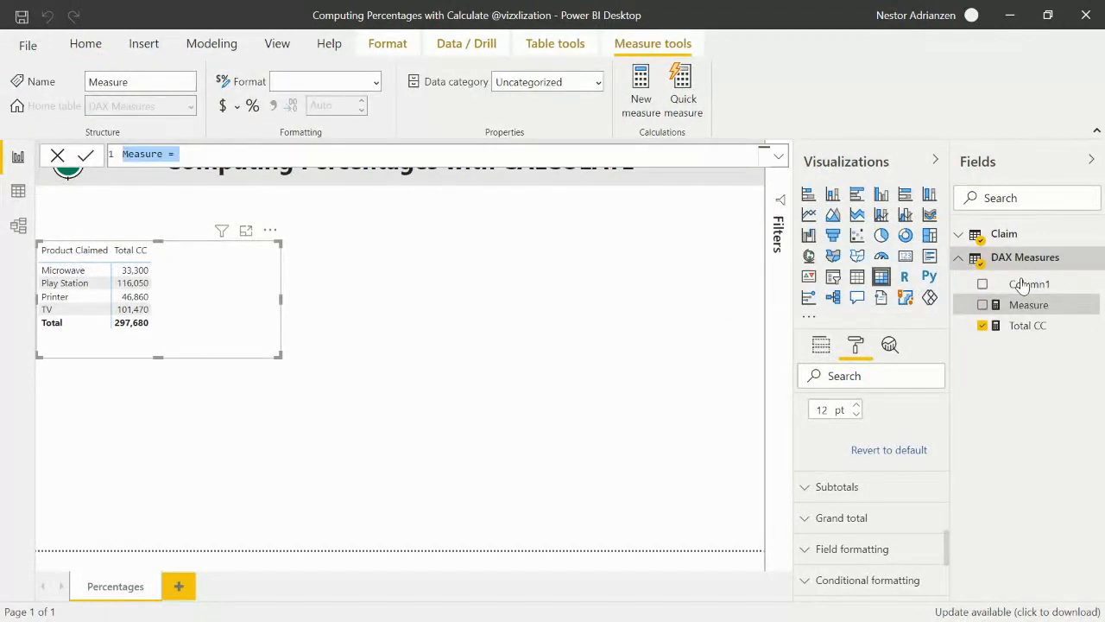
type("Al")
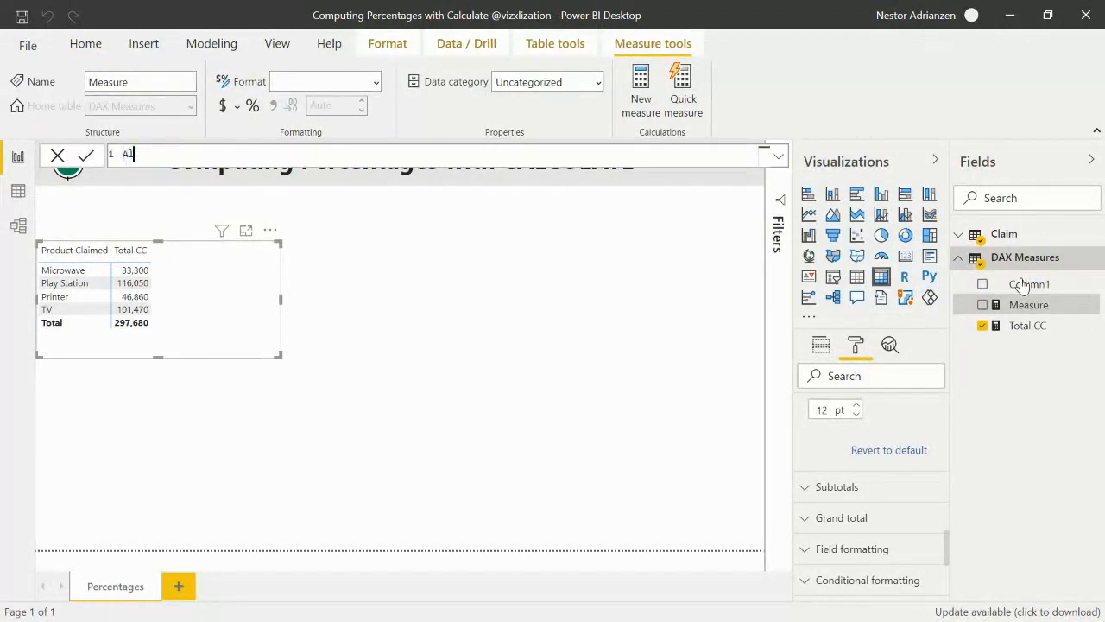
type("l Product CC =")
key("shift+Return")
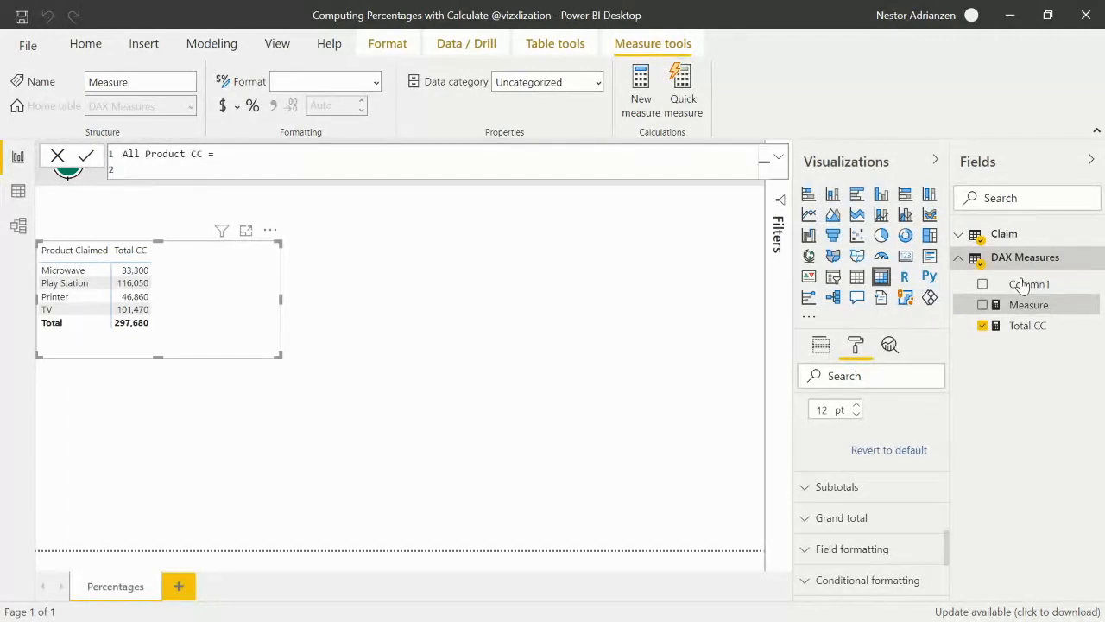
type("CALCULATE(")
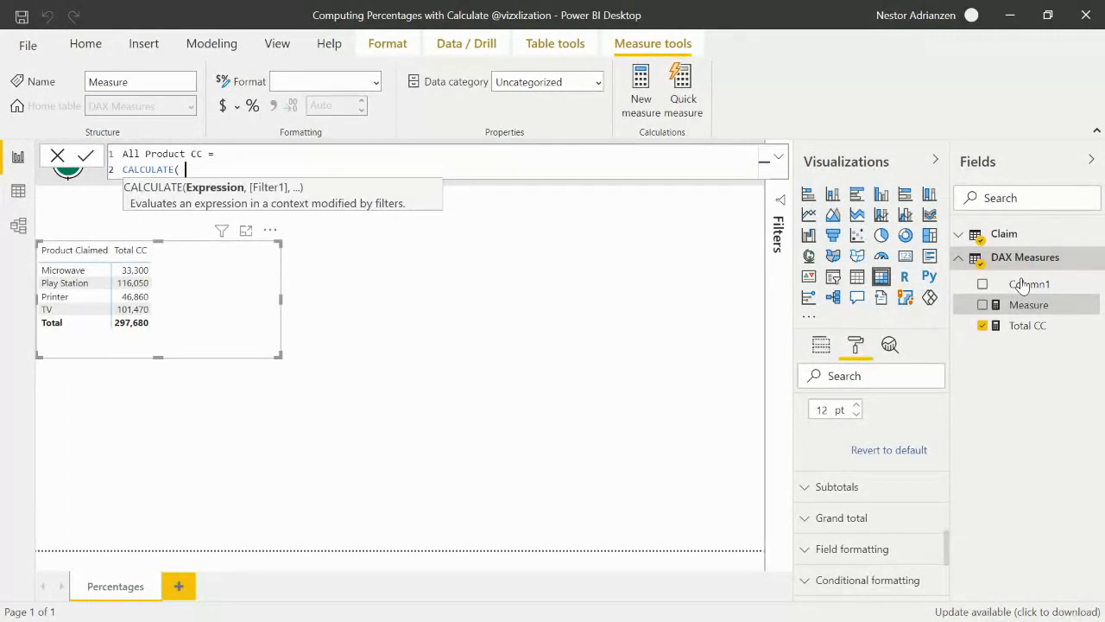
key("shift+Return")
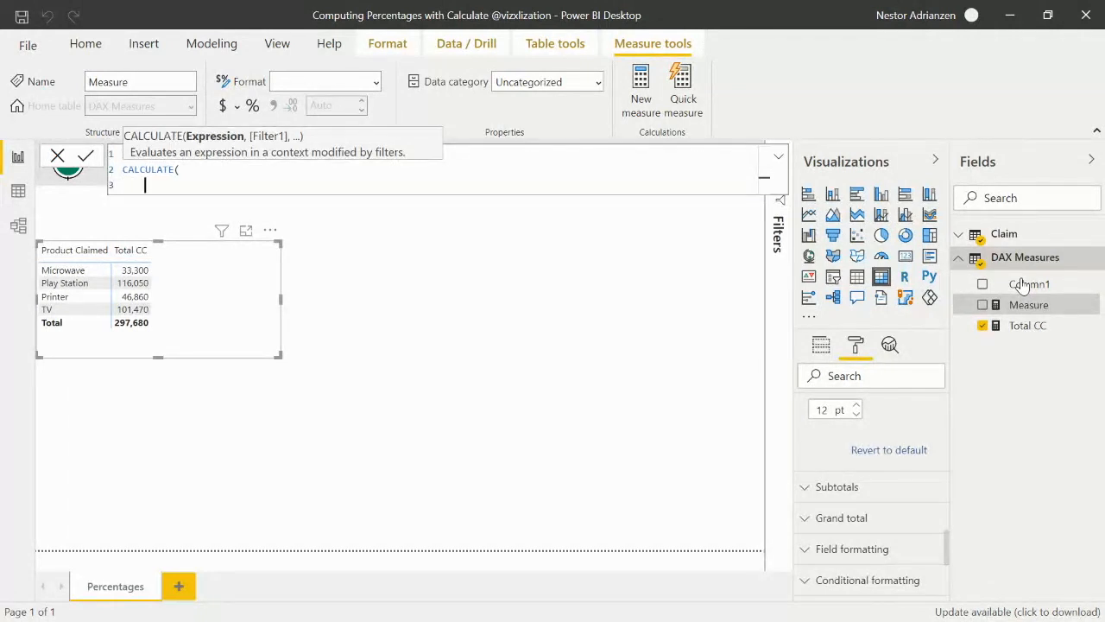
type("tot")
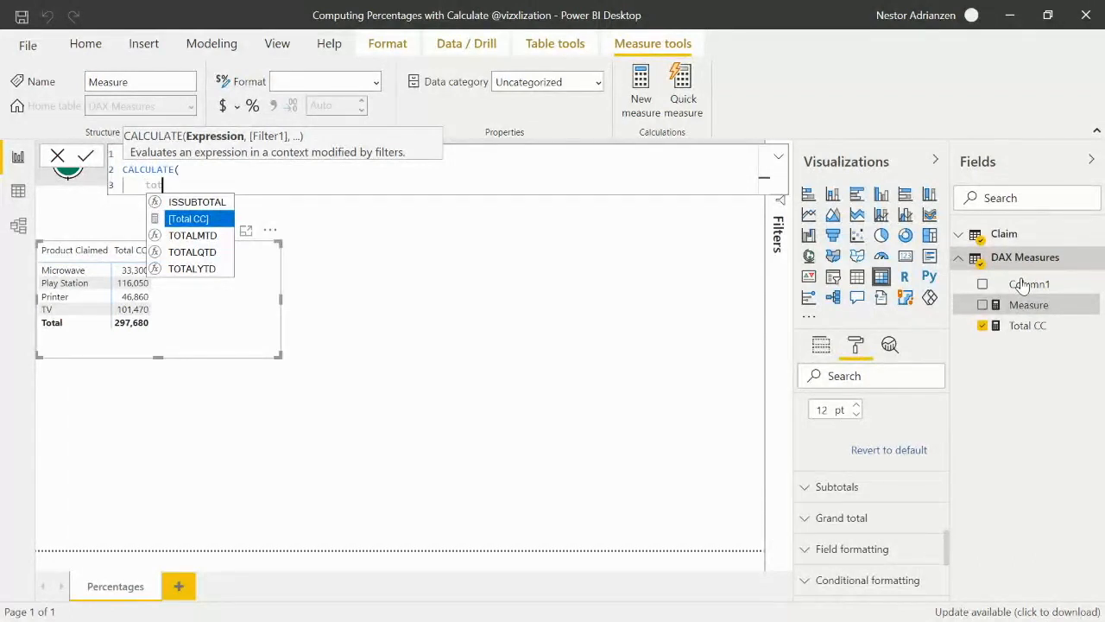
key("Tab")
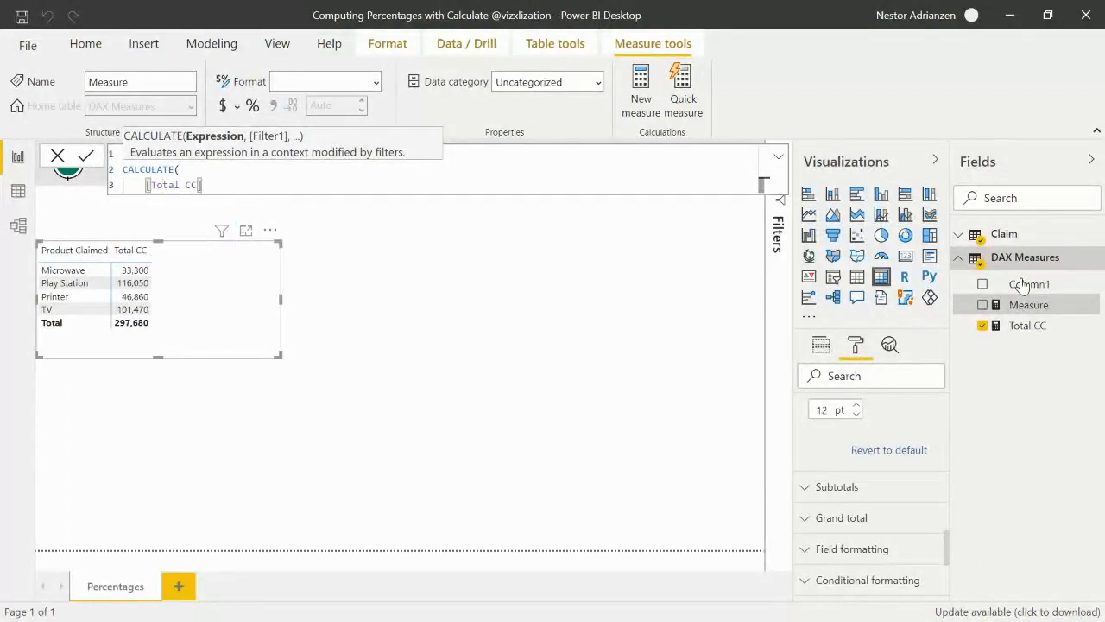
type(",")
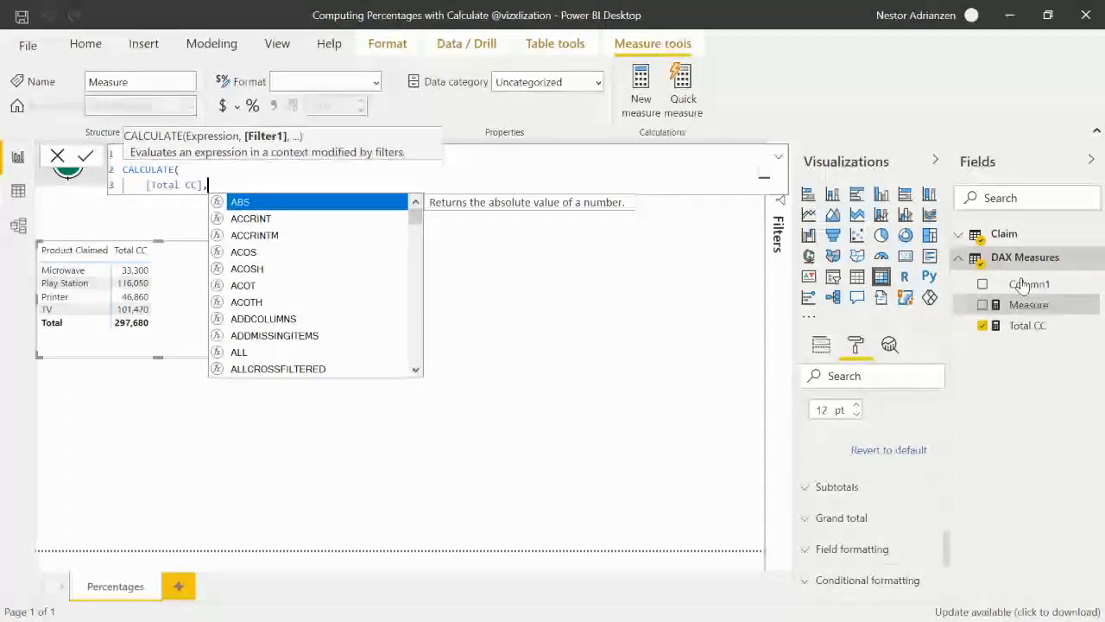
key("shift+Return")
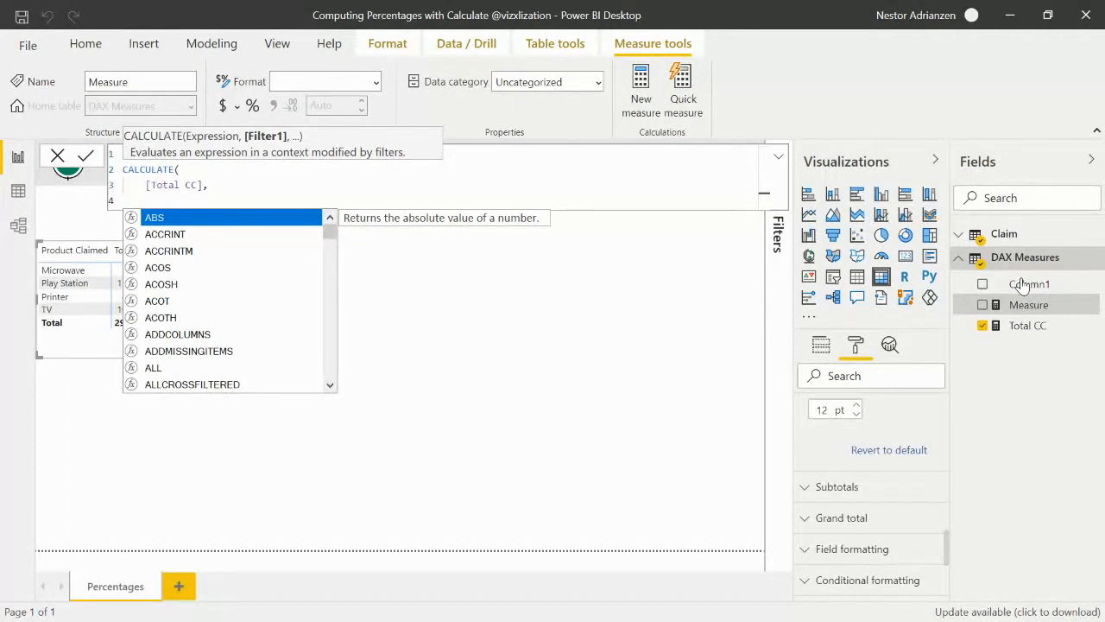
Complete the All Product CC formula with the filter ALL(Claim[Product Claimed]), indent that line and commit the measure
type("all")
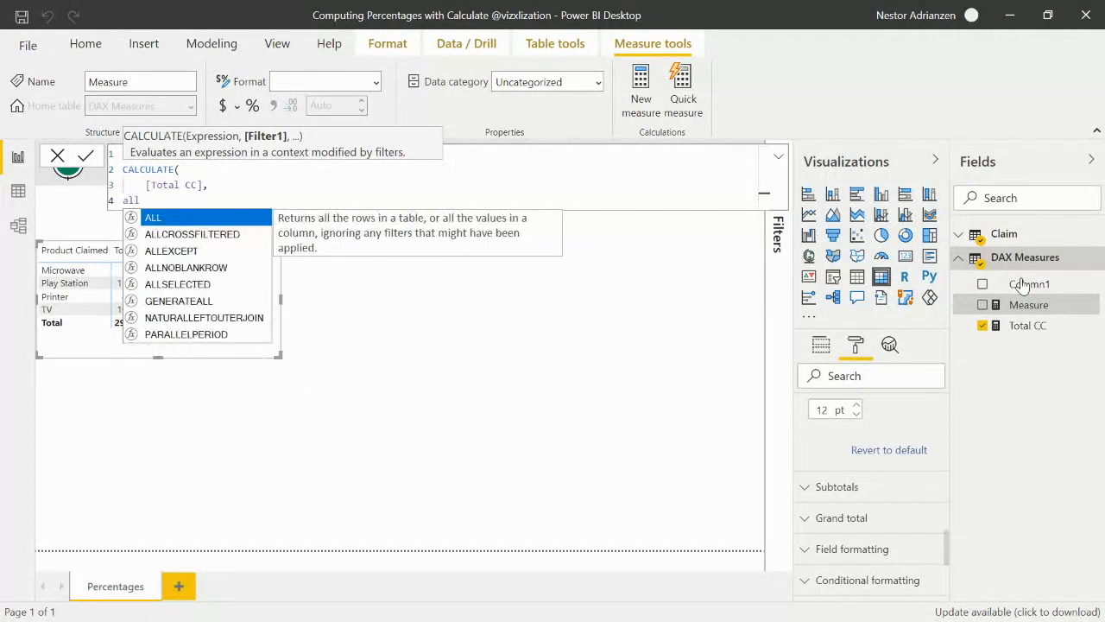
key("Tab")
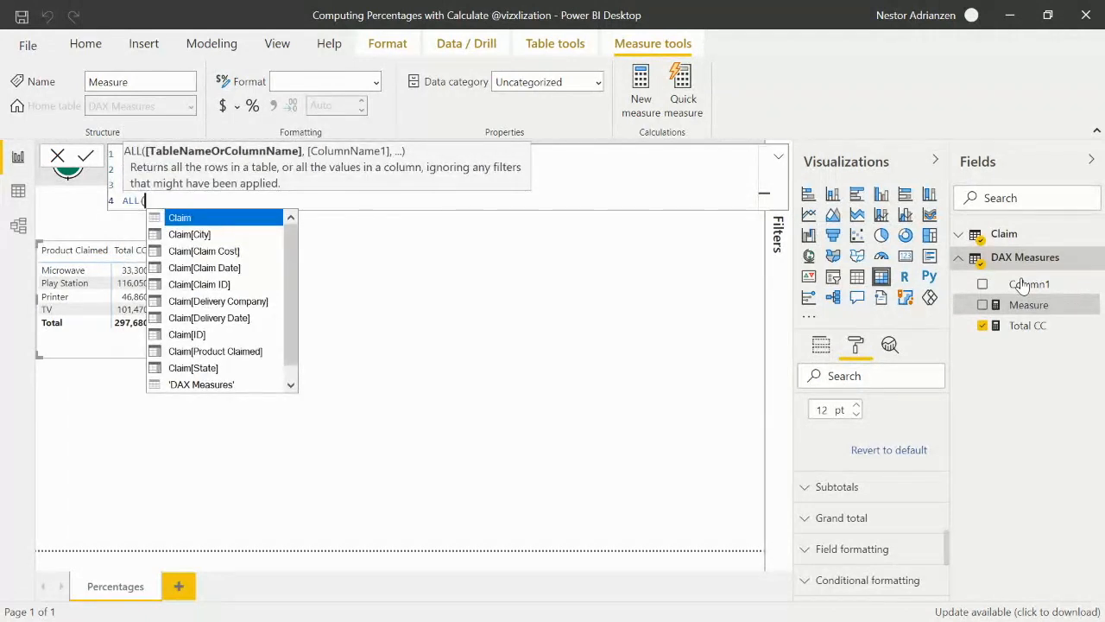
type("pro")
key("Tab")
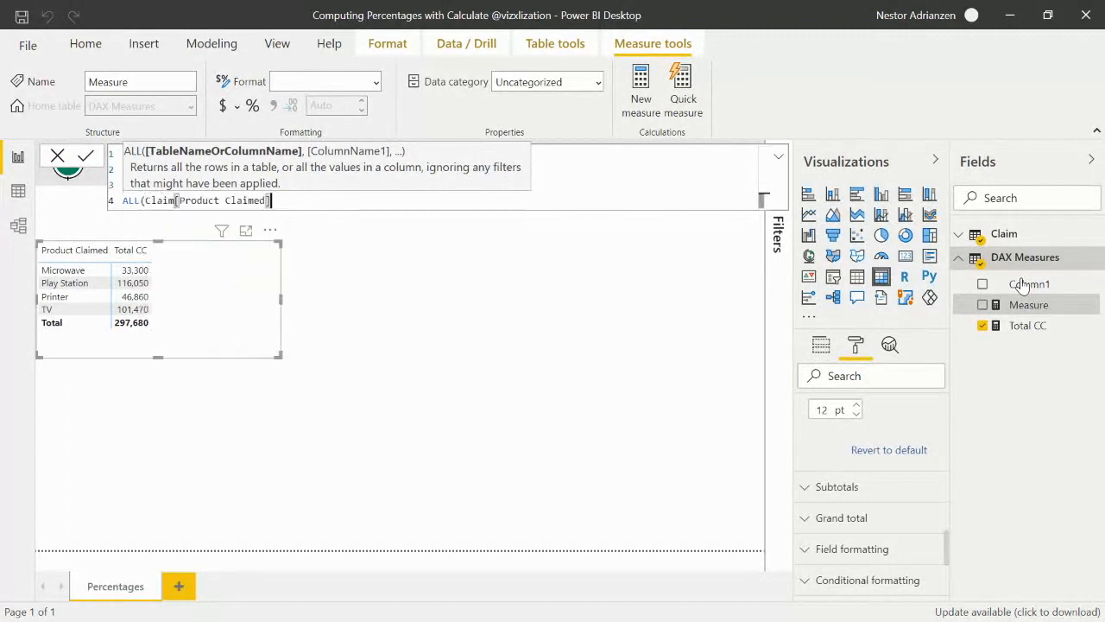
type(")")
key("Return")
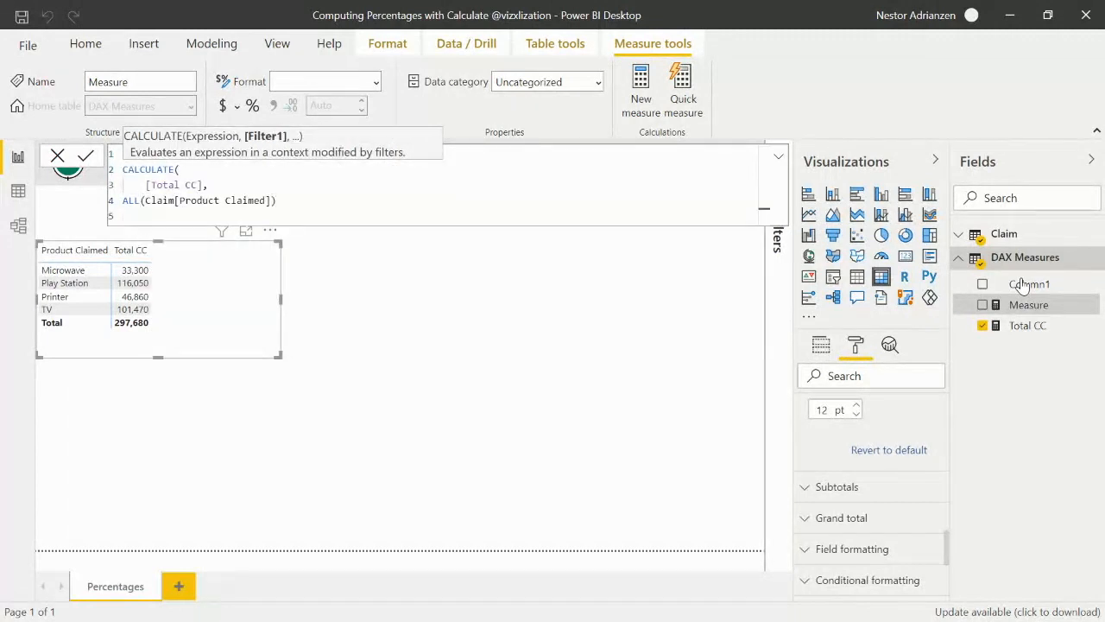
type(")")
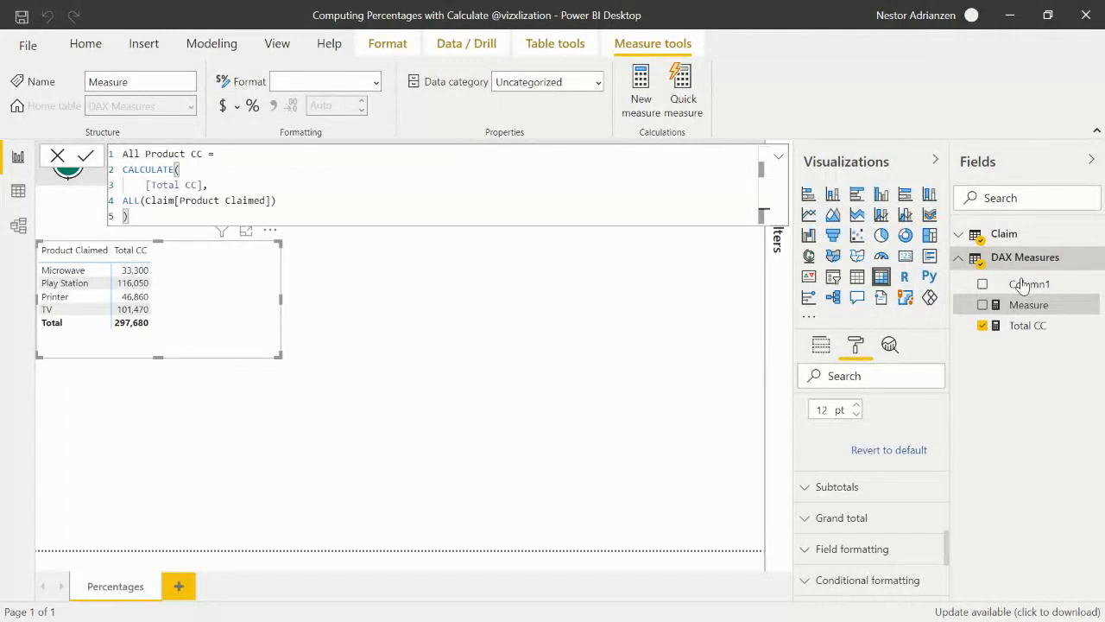
left_click(125, 201)
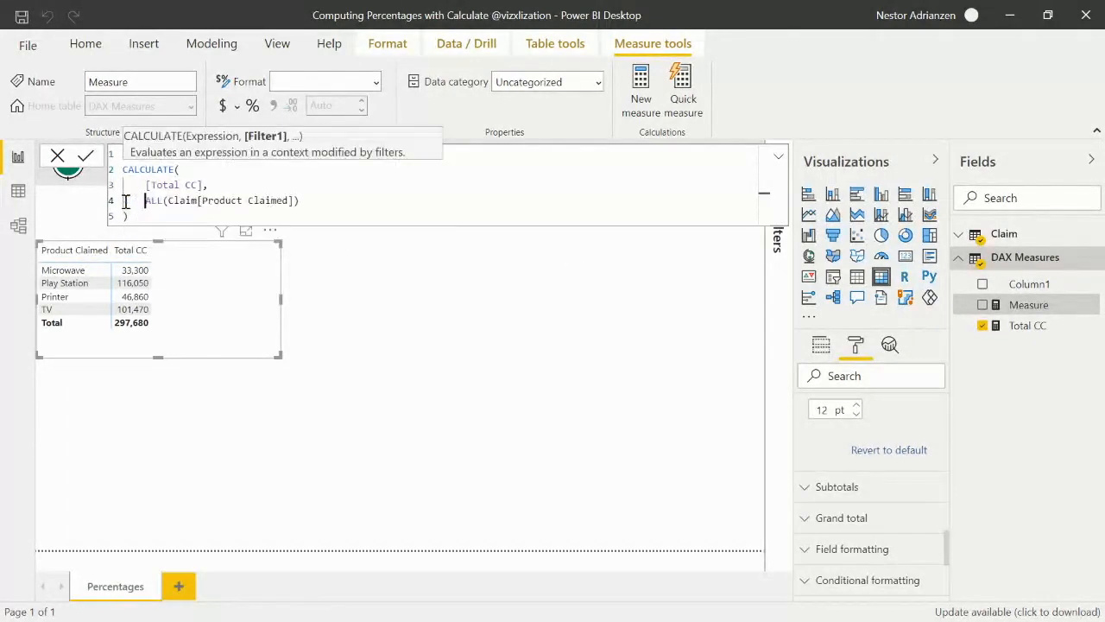
left_click(157, 216)
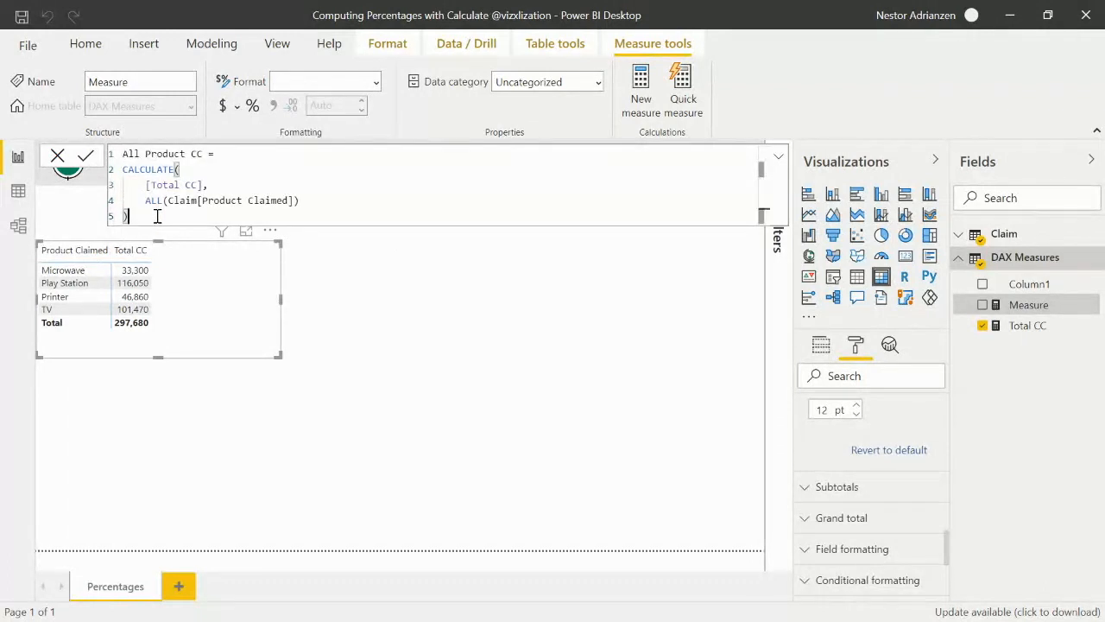
key("Return")
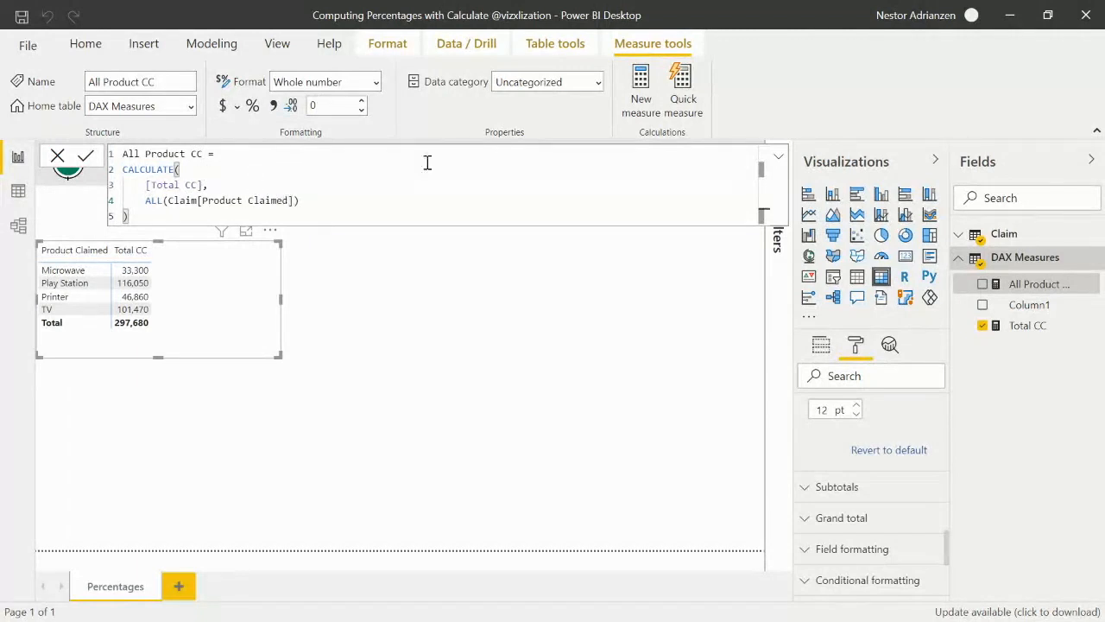
Collapse the formula editor, then add All Product CC to the matrix and give it a thousands separator
left_click(779, 160)
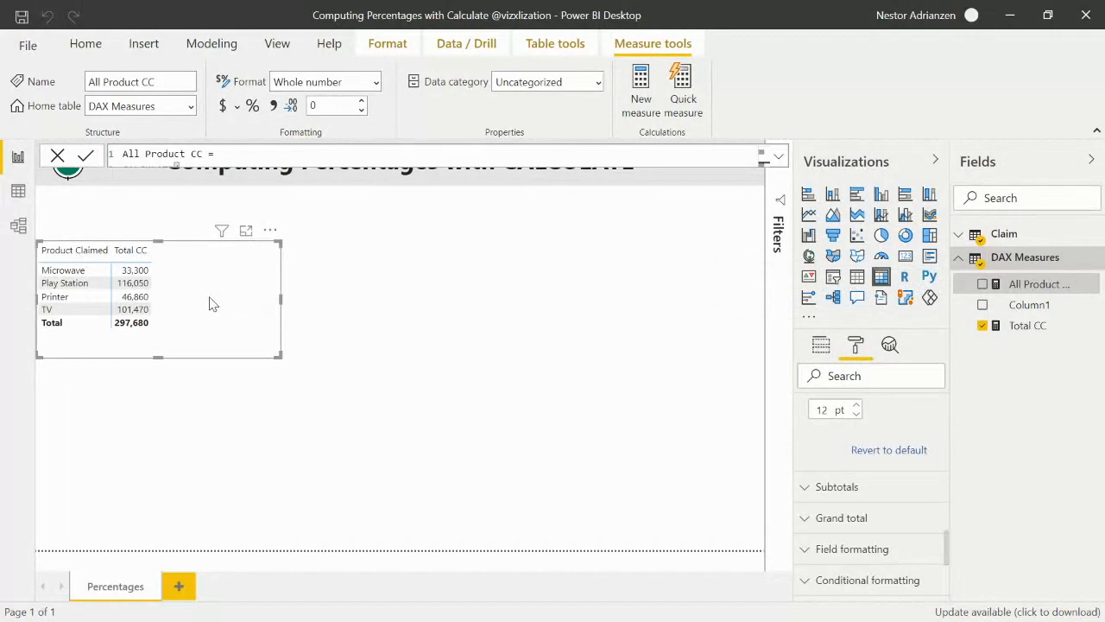
left_click(1028, 284)
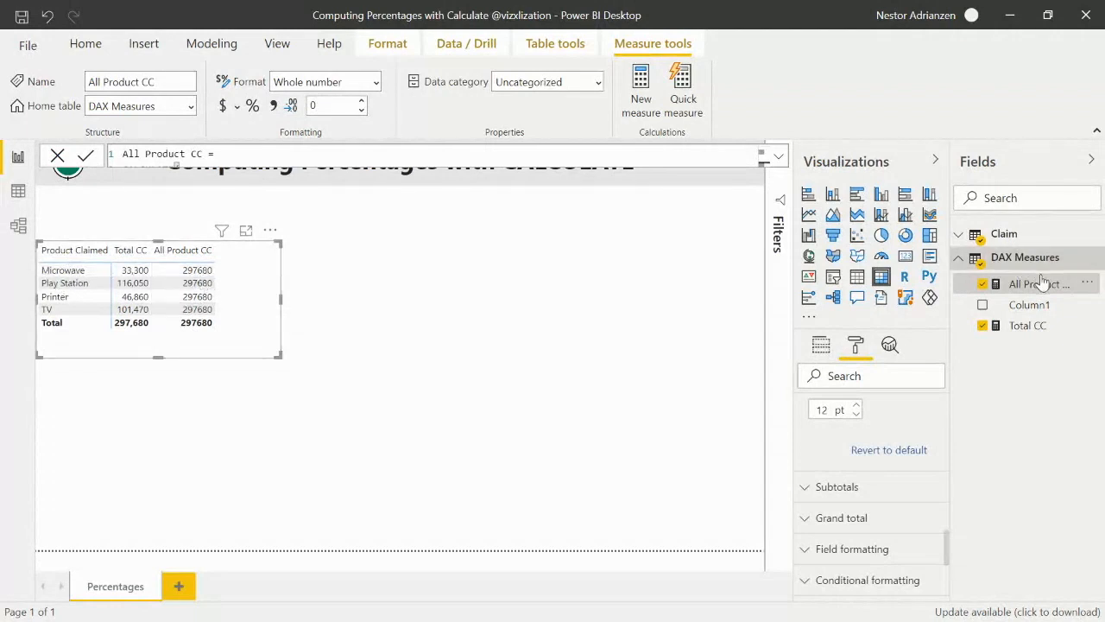
left_click(276, 105)
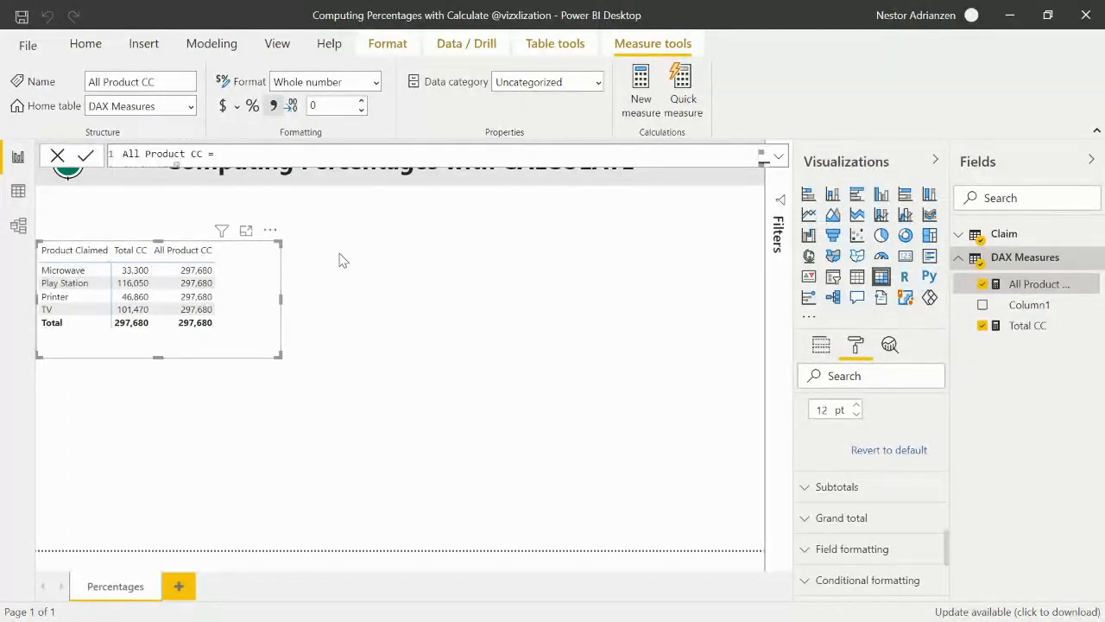
Start a new measure in DAX Measures named Claim Cost Pct and define the variable CurrentProductCC as [Total CC]
right_click(1015, 284)
key("Escape")
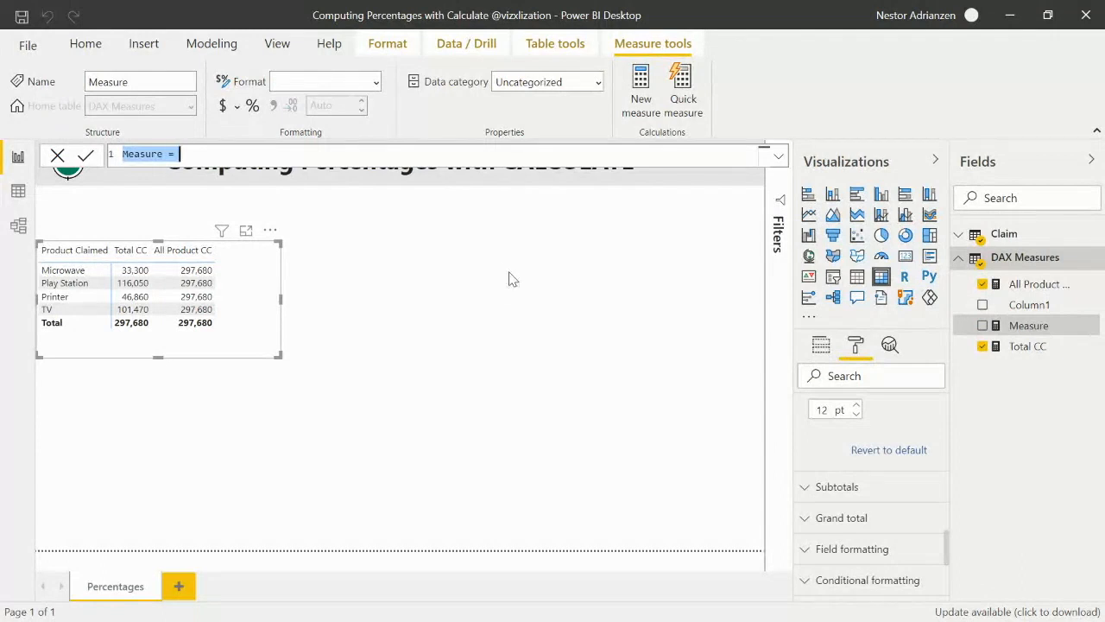
type("Claim Cost")
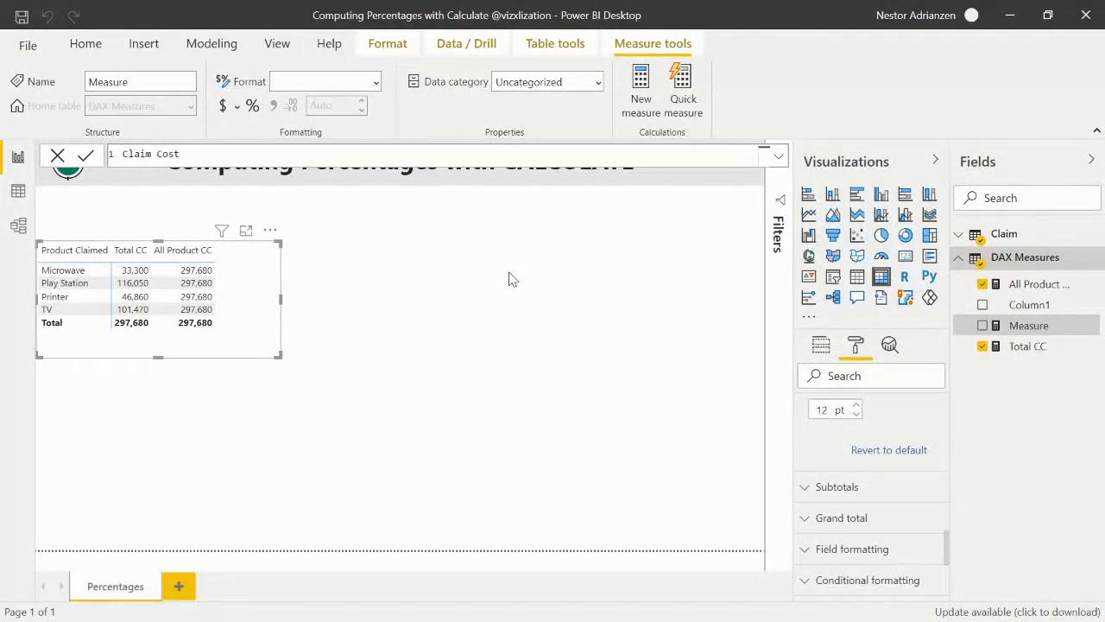
type(" Pct =")
key("shift+Return")
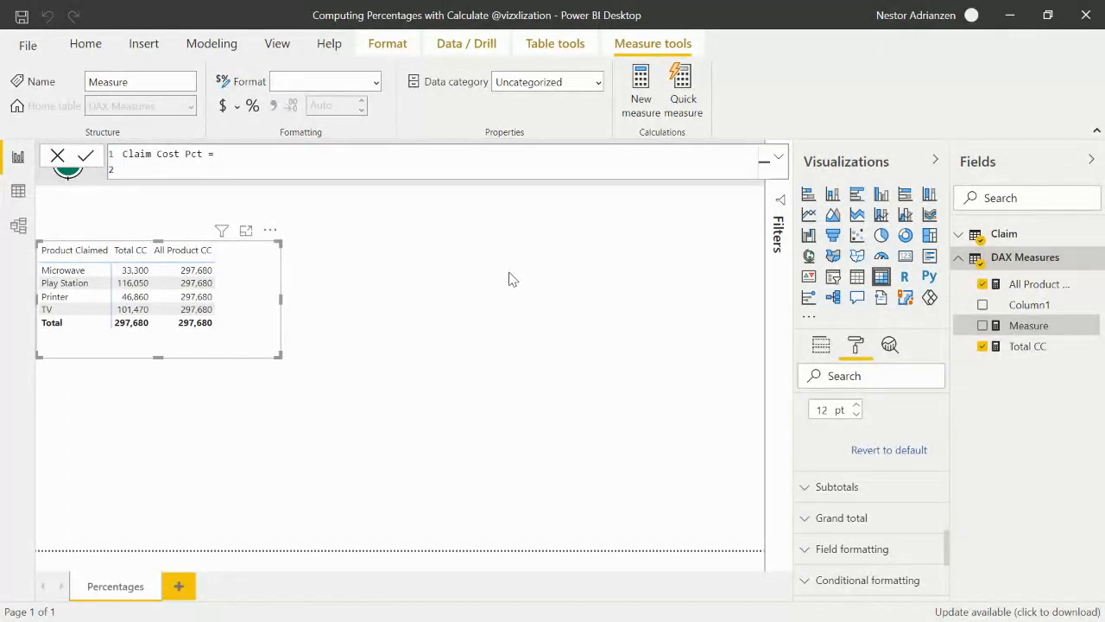
type("VAR CurrentProductCC =")
key("shift+Return")
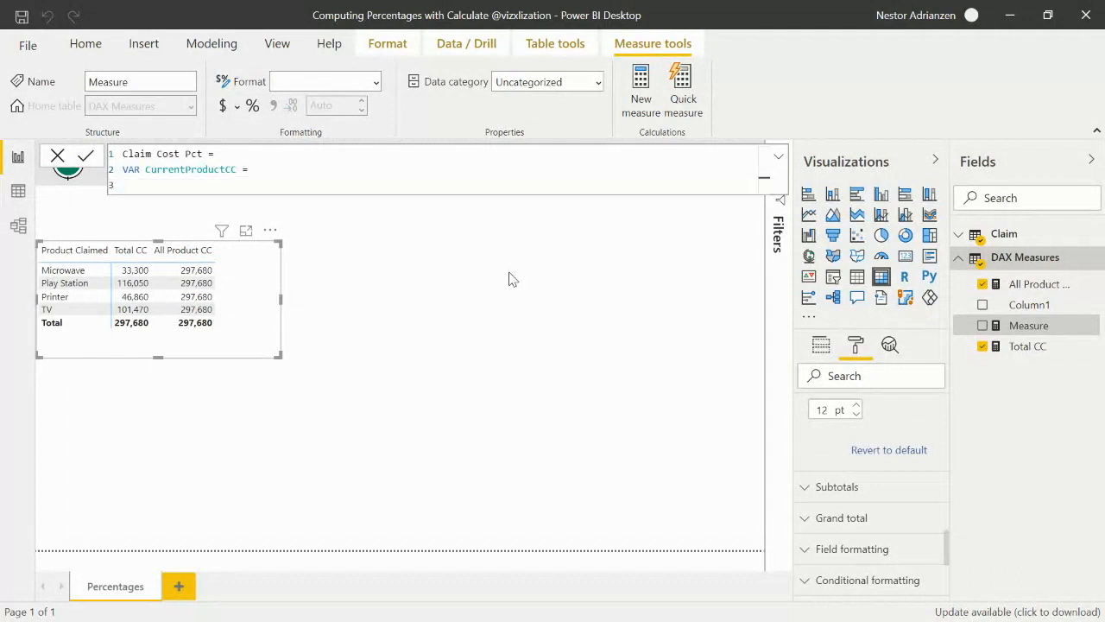
key("Tab")
type("[Total CC]")
key("shift+Return")
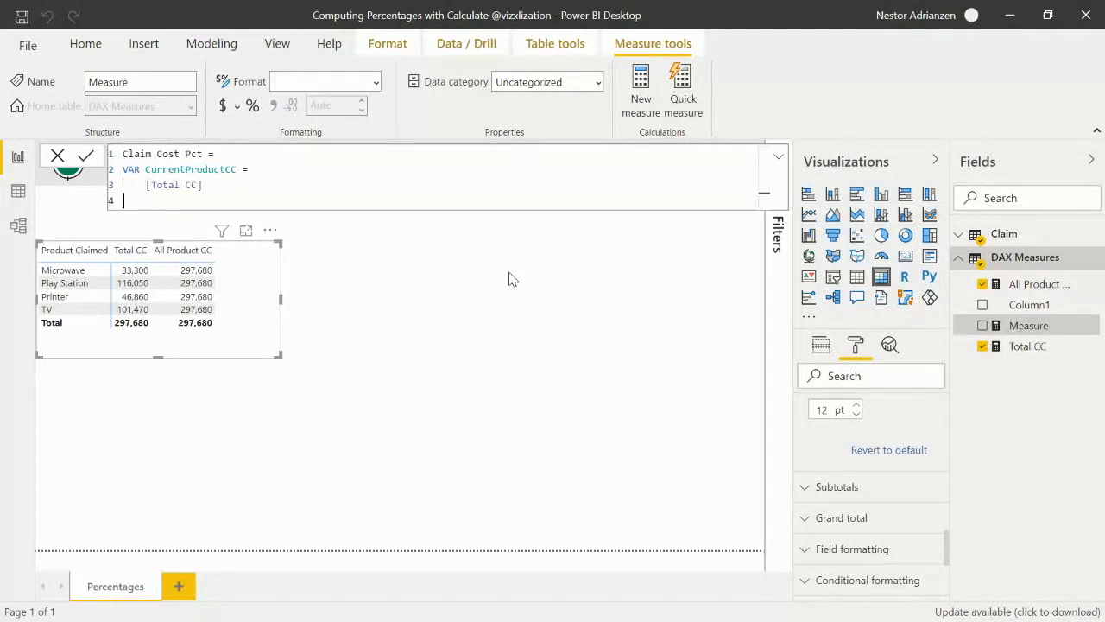
Add a variable named AllProductCC to the Claim Cost Pct measure, opening a CALCULATE with [Total CC] as its expression
type("VAR ")
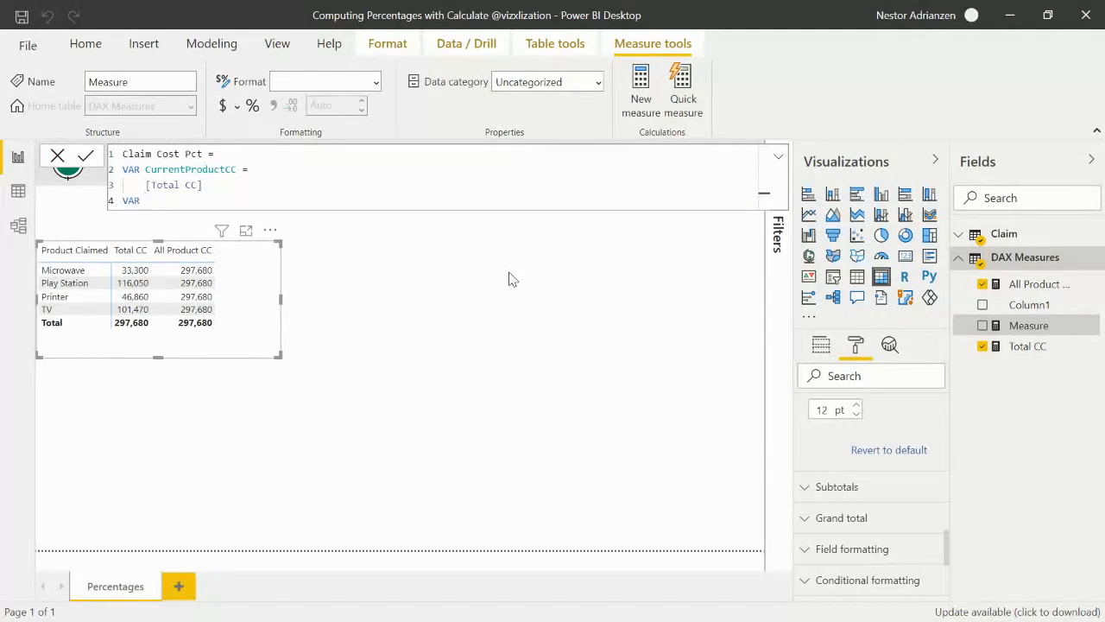
type("AllProductCC =")
key("shift+Return")
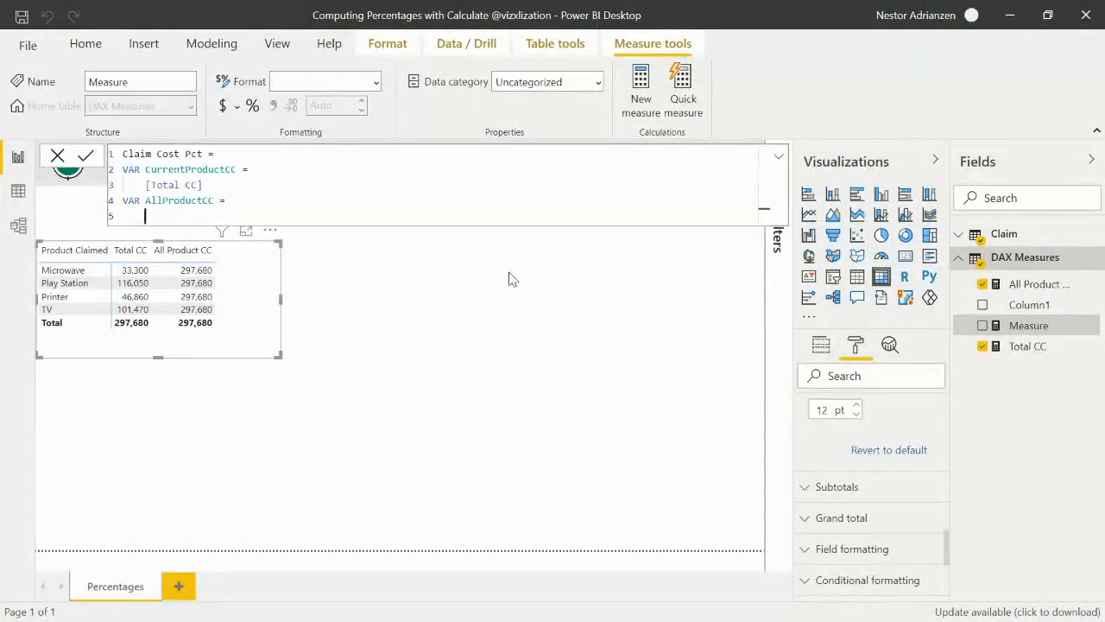
type("cal")
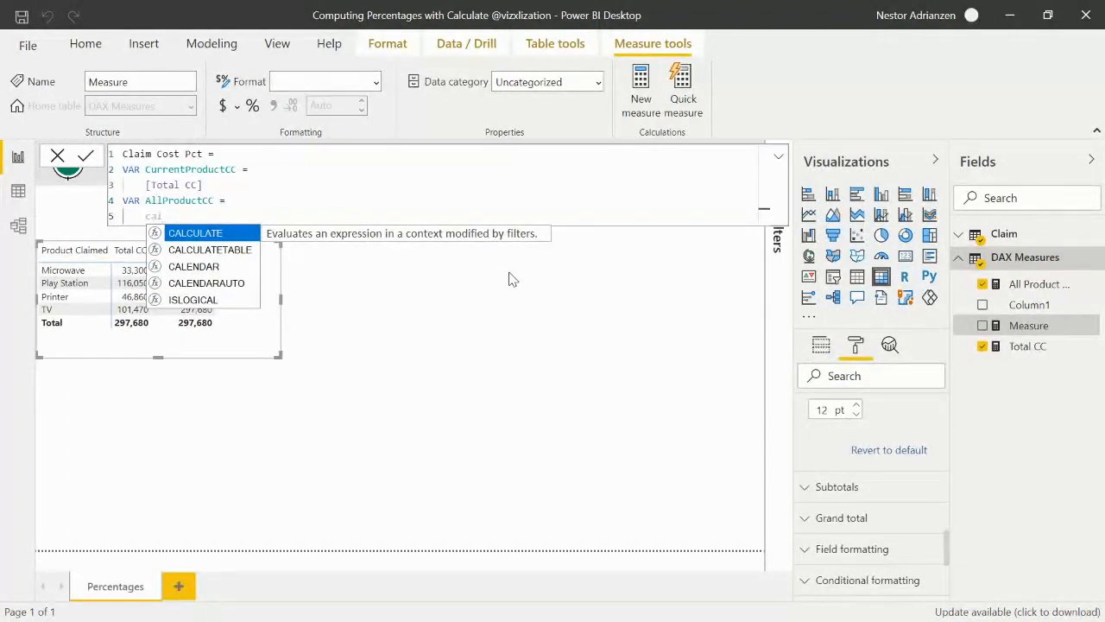
key("Tab")
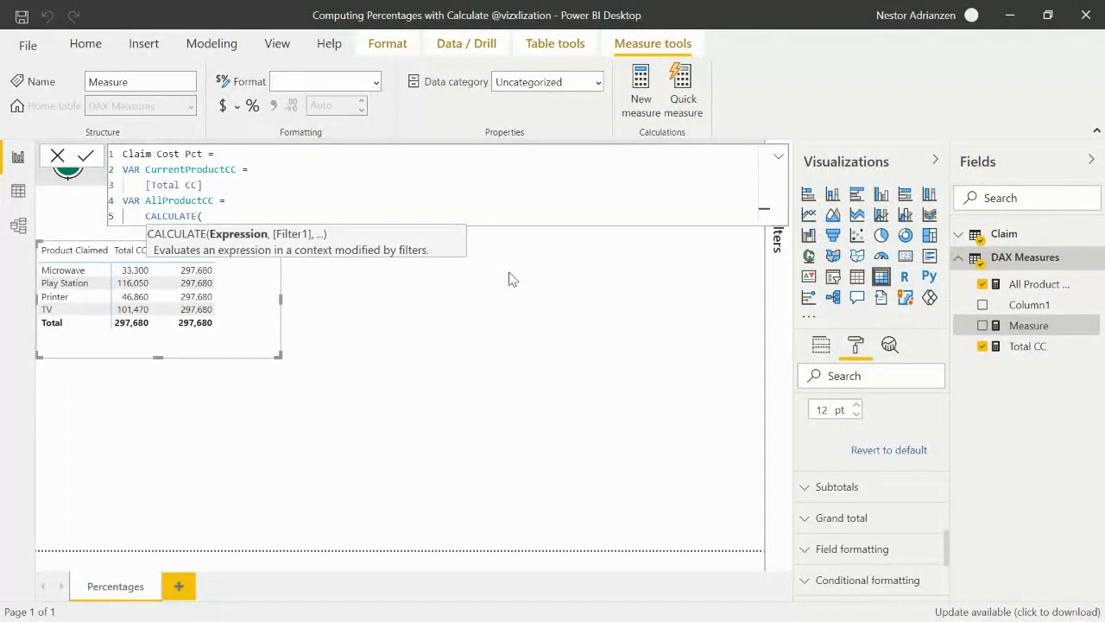
key("shift+Return")
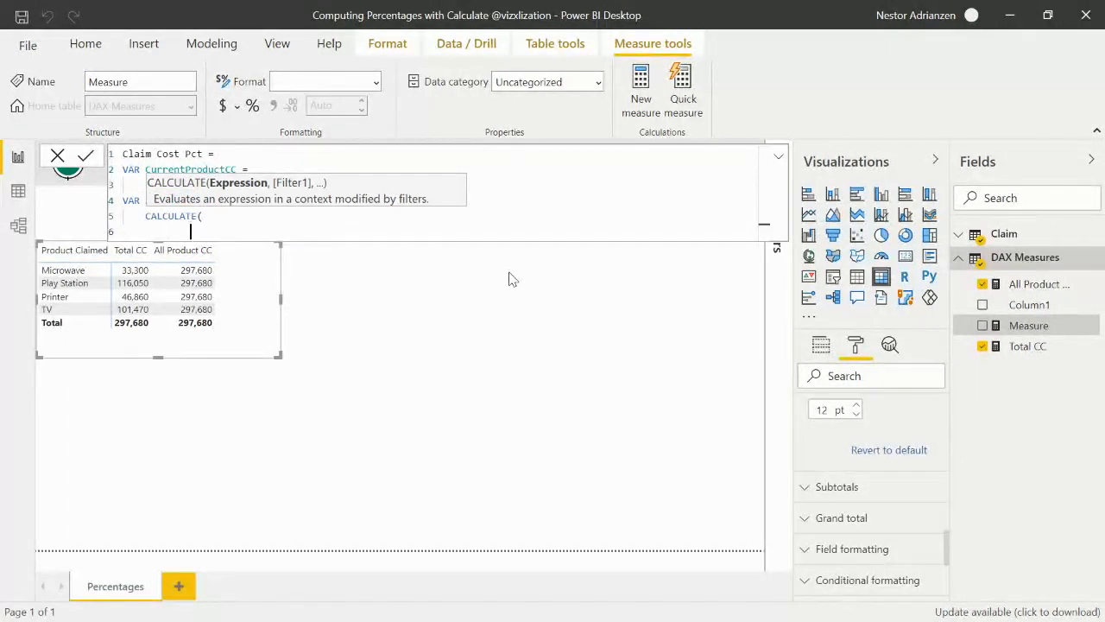
type("tot")
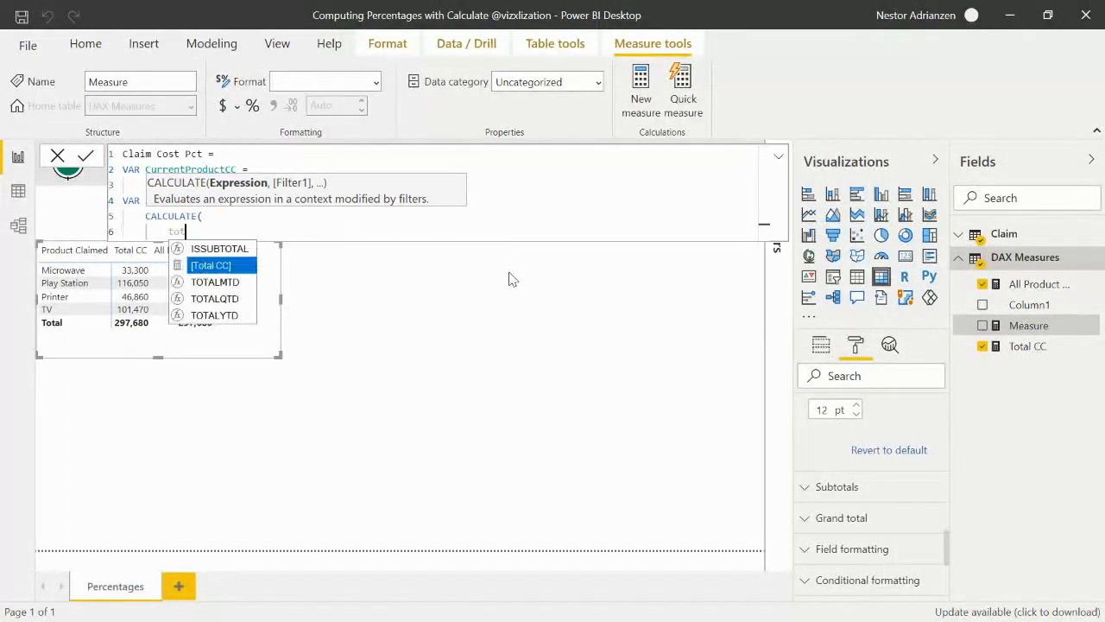
key("Tab")
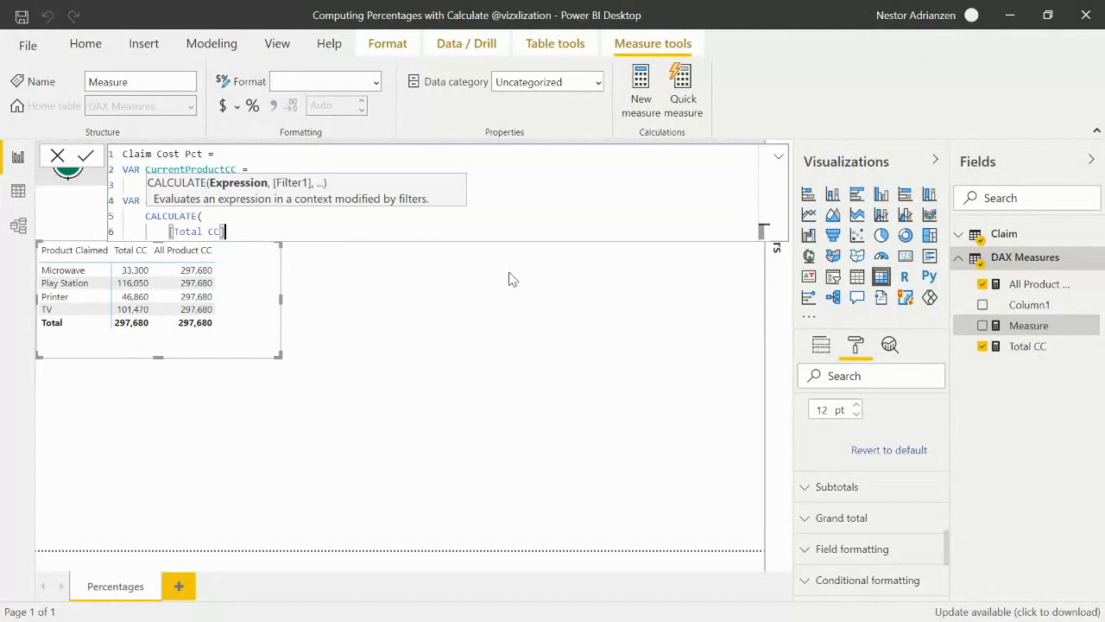
type(",")
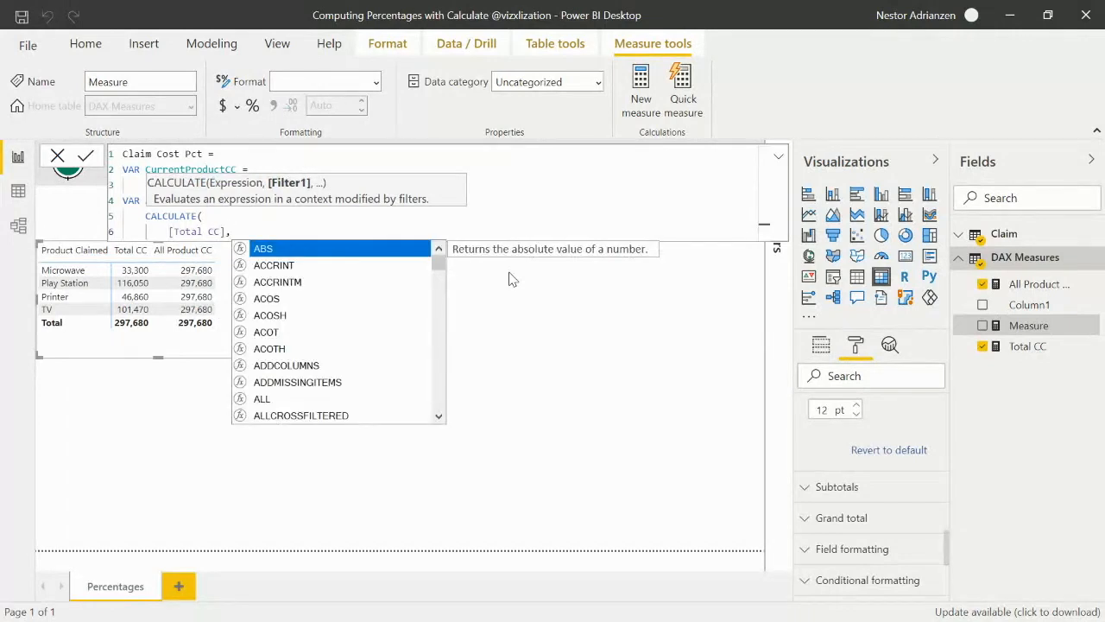
Complete the AllProductCC variable's CALCULATE with the filter ALL(Claim[Product Claimed]) and indent that line to match [Total CC]
key("shift+Return")
type("all")
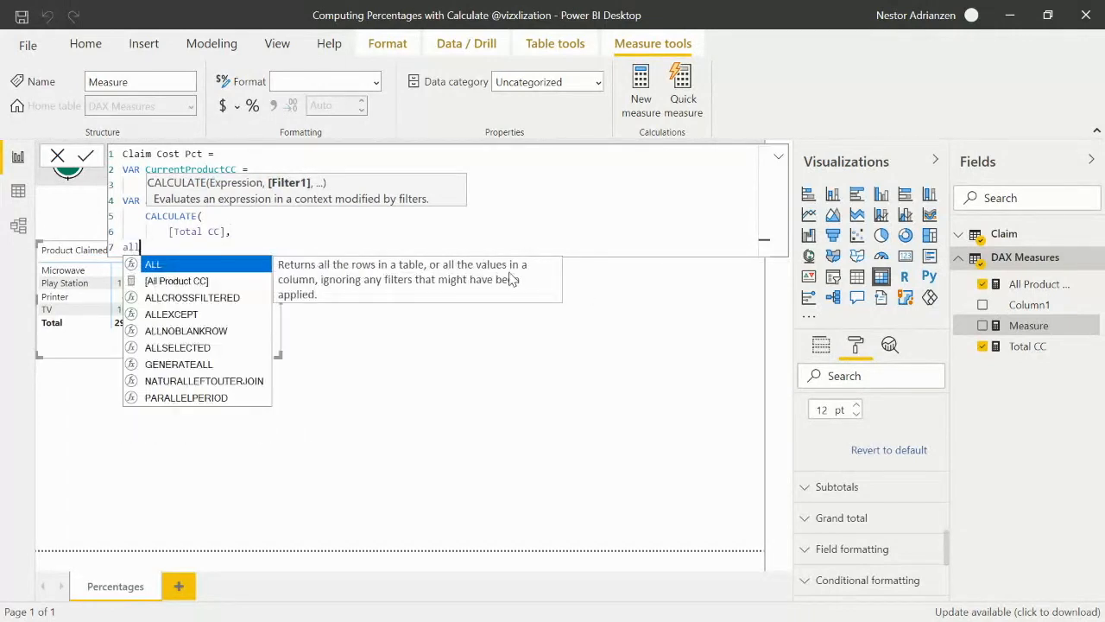
key("Tab")
type("prod")
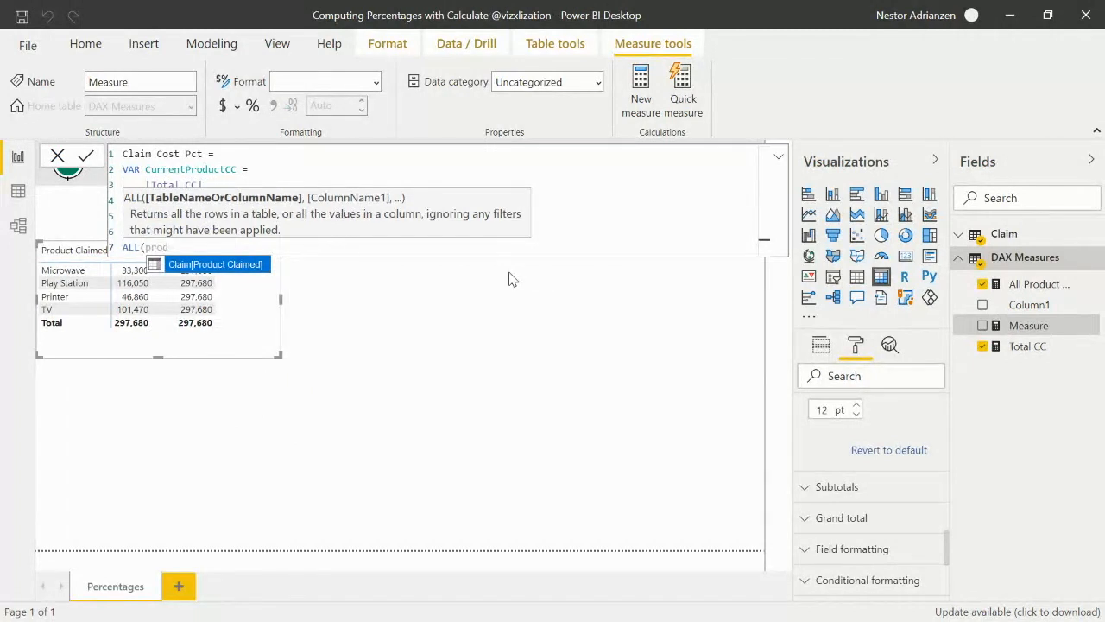
key("Tab")
type(")")
key("shift+Return")
key("Tab")
type(")")
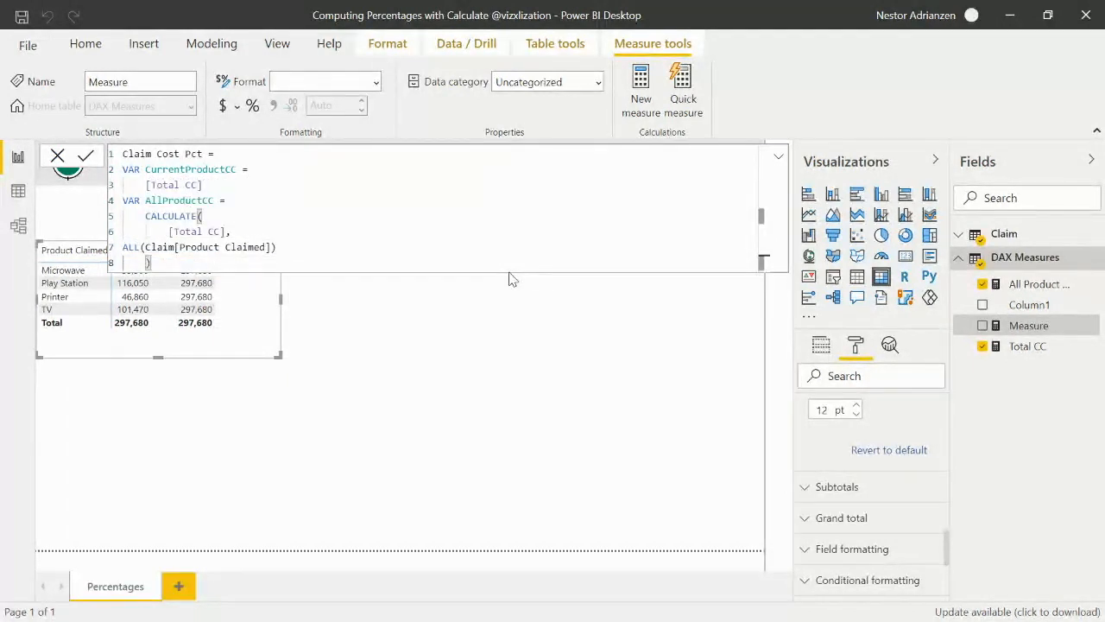
left_click(125, 243)
key("Tab")
key("Tab")
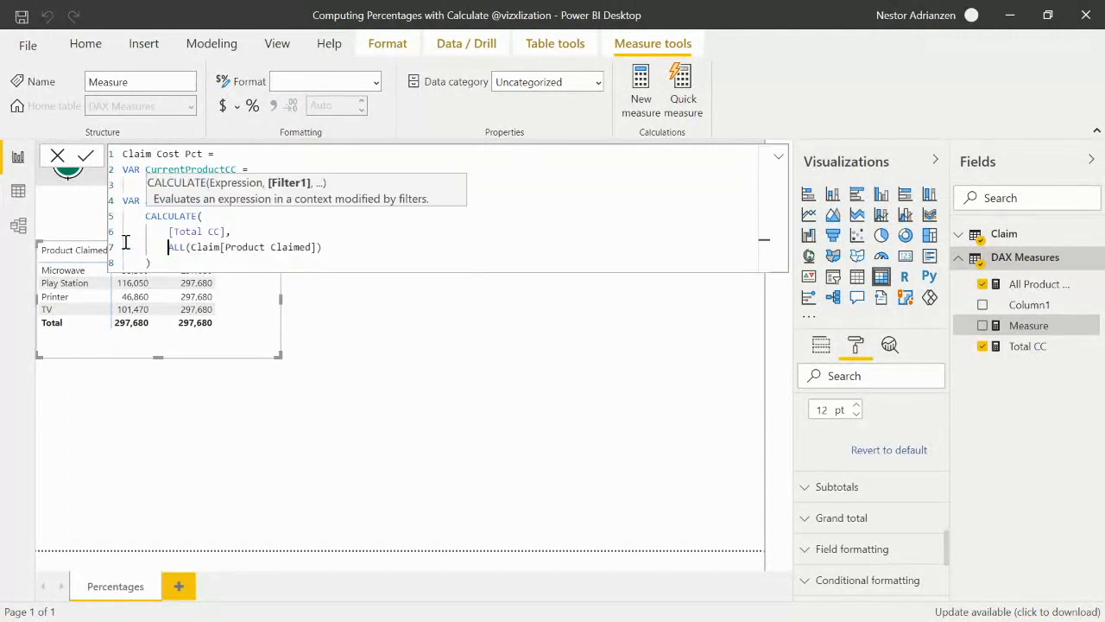
Add a RETURN line below the AllProductCC variable definition
left_click_drag(205, 185, 123, 170)
left_click_drag(339, 257, 143, 216)
left_click(153, 262)
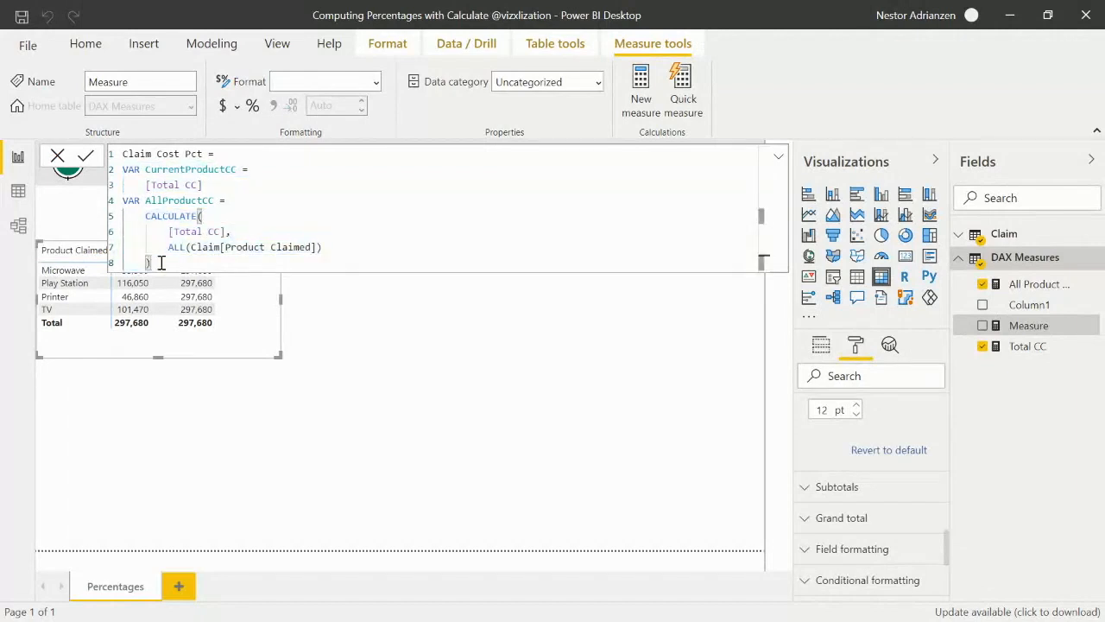
key("Return")
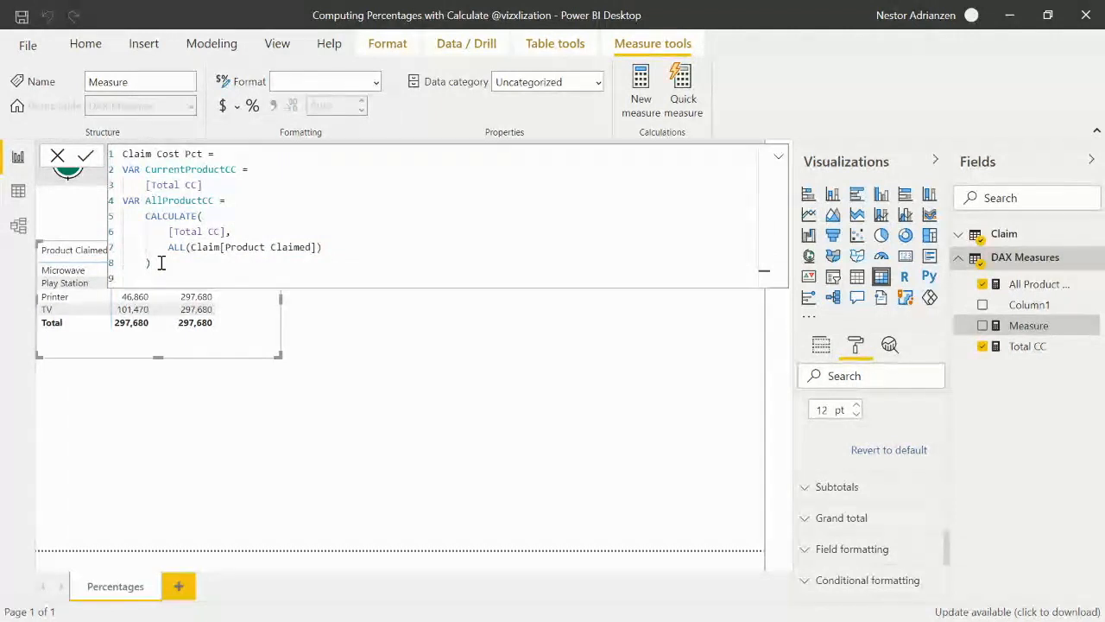
type("RET")
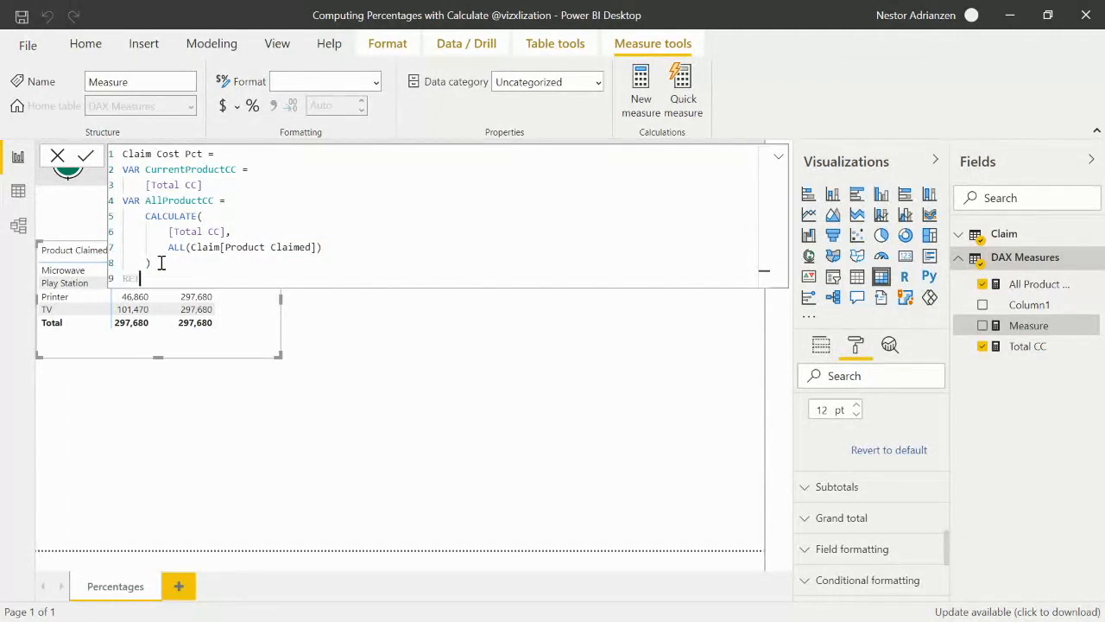
type("URN")
key("Return")
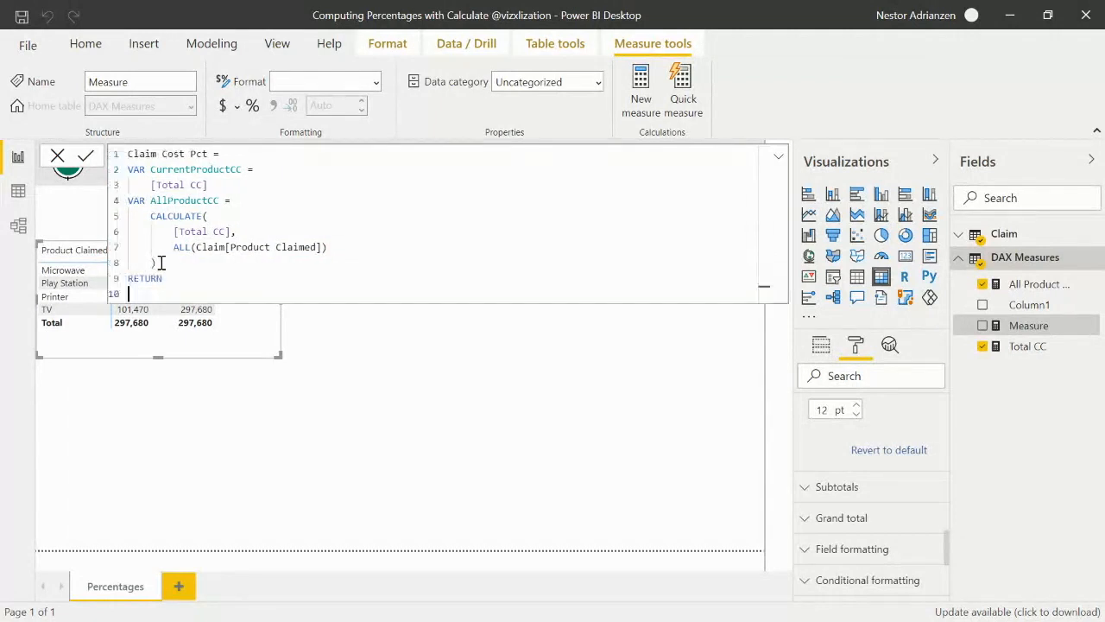
Make the measure return DIVIDE( CurrentProductCC, AllProductCC) and commit it
type("DIVIDE(")
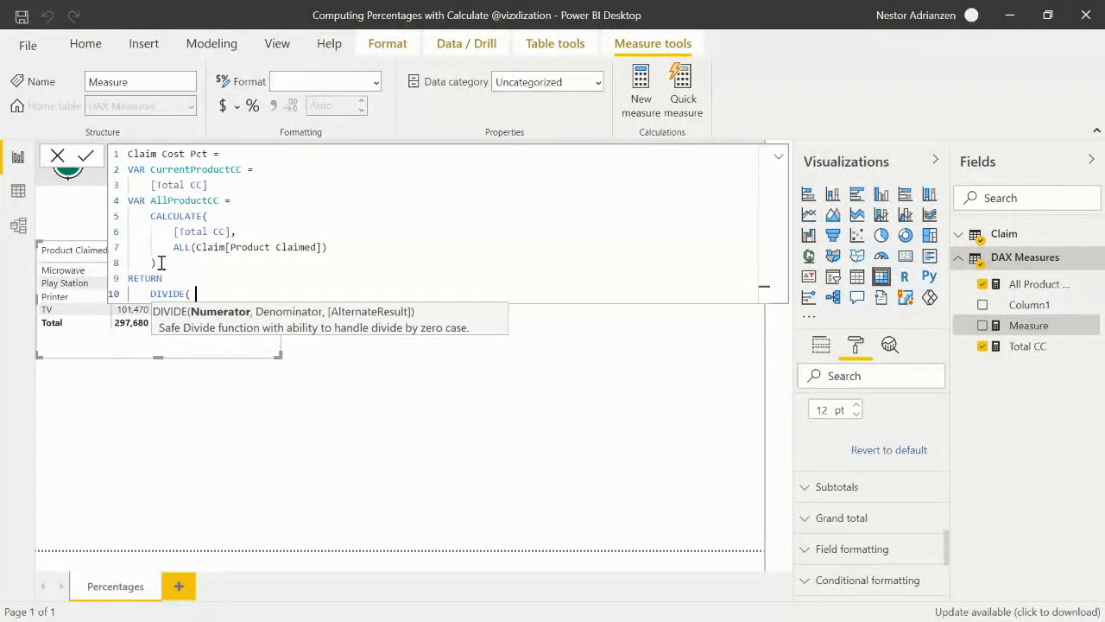
type("cur")
key("Tab")
type(", ")
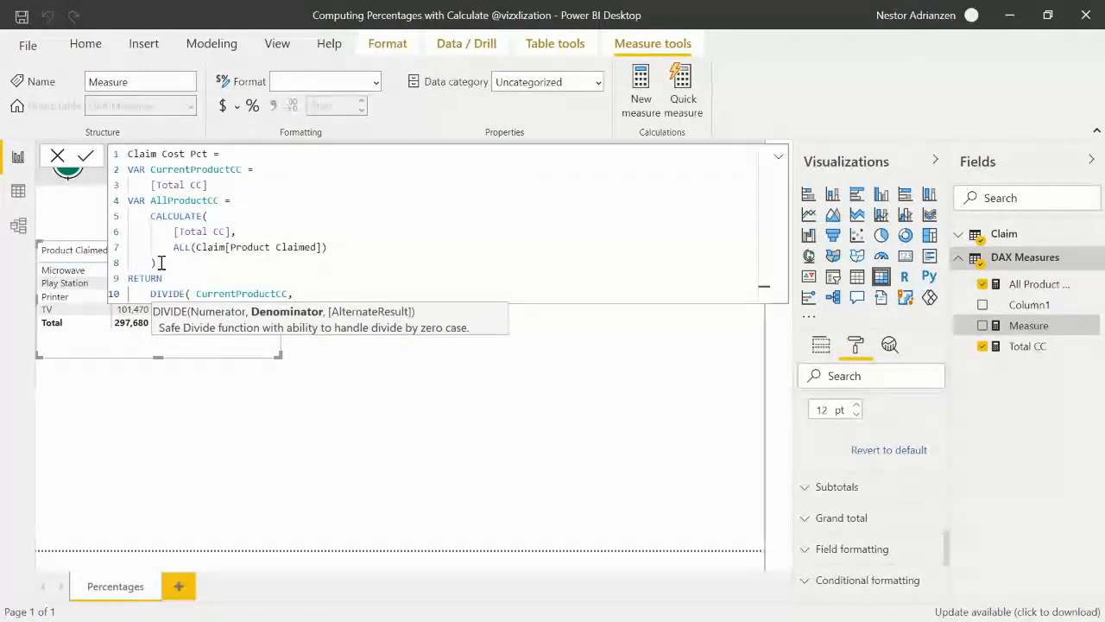
type("all")
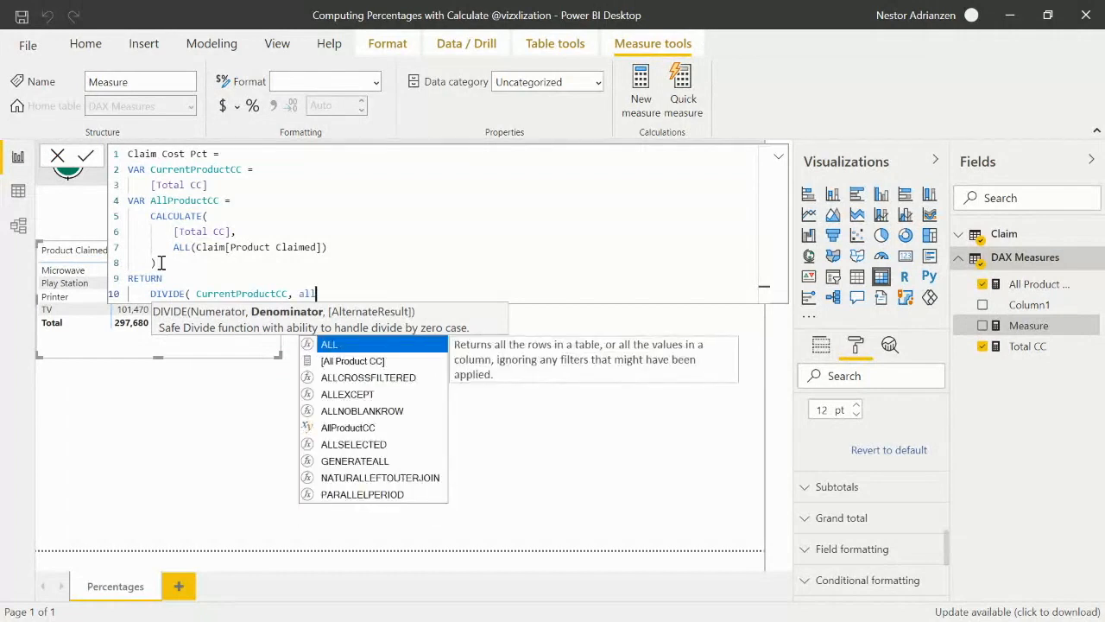
key("Down")
key("Down")
key("Down")
key("Down")
key("Down")
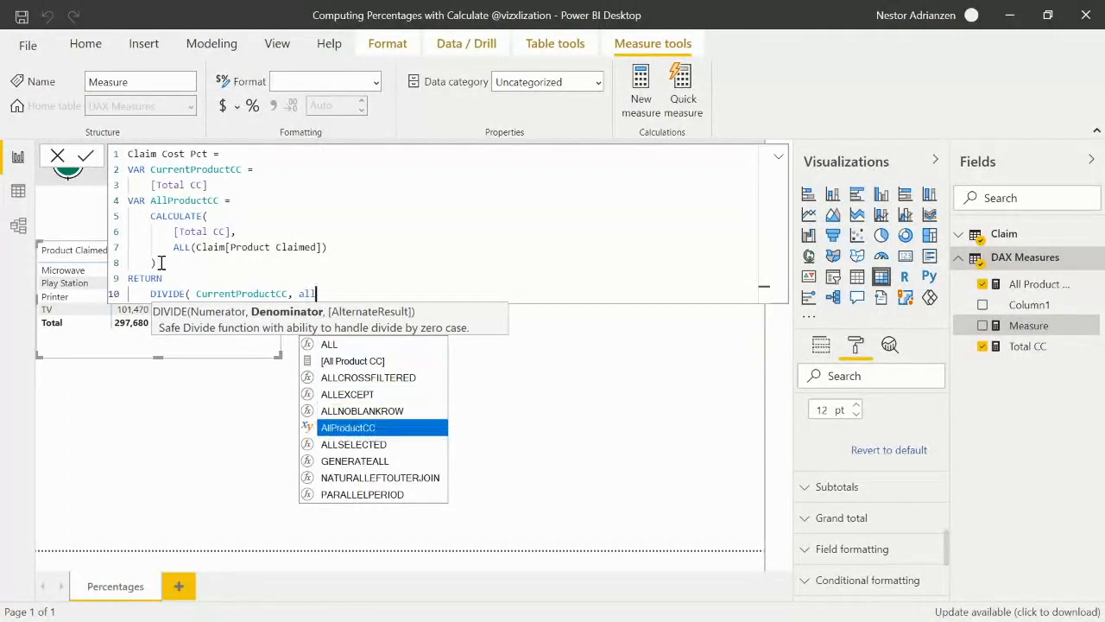
key("Tab")
type(")")
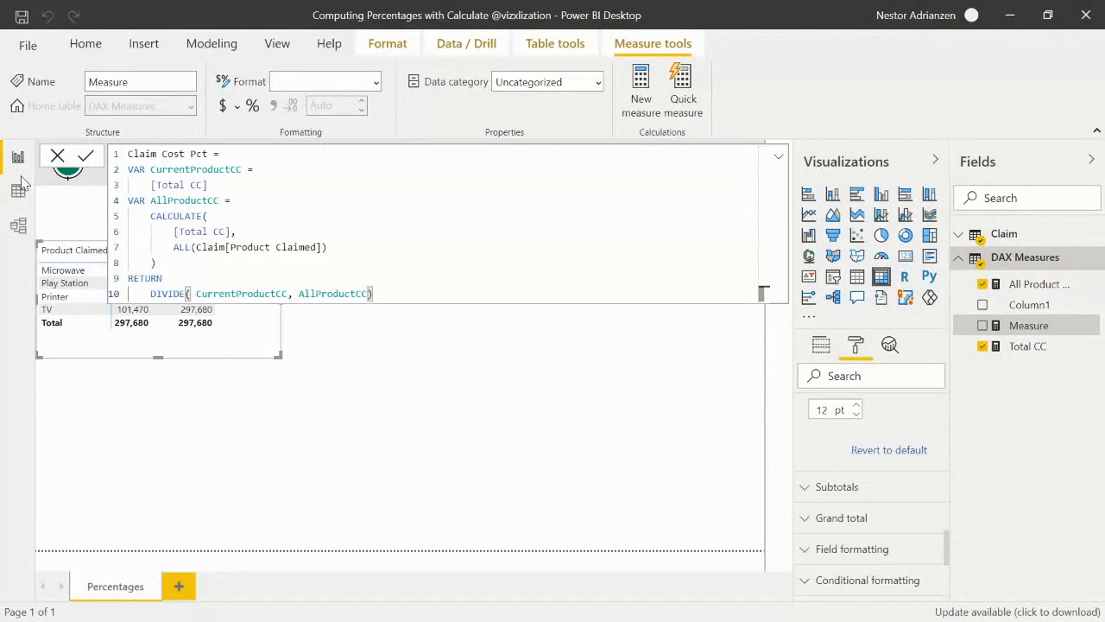
key("Return")
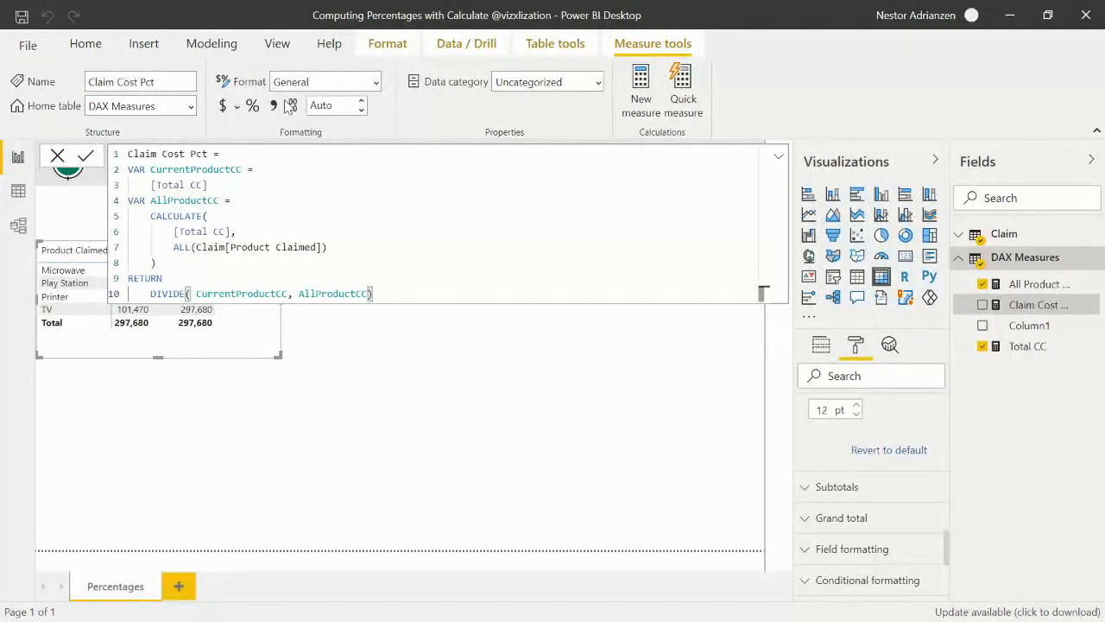
Collapse the formula editor, add Claim Cost Pct to the matrix and format the measure as a percentage
left_click(779, 157)
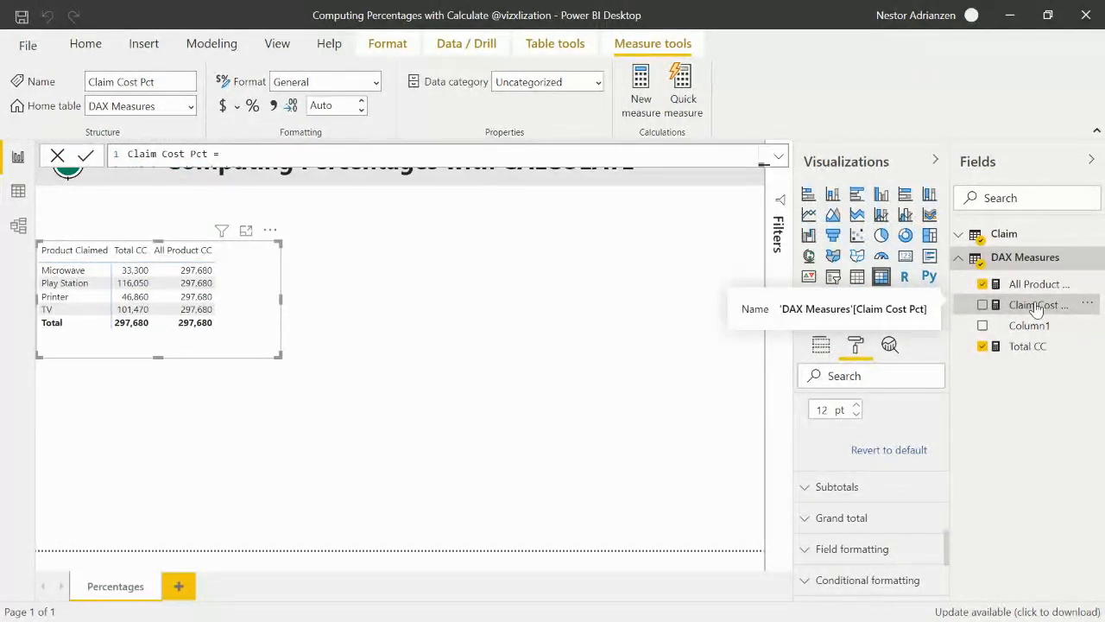
left_click_drag(1032, 314, 335, 300)
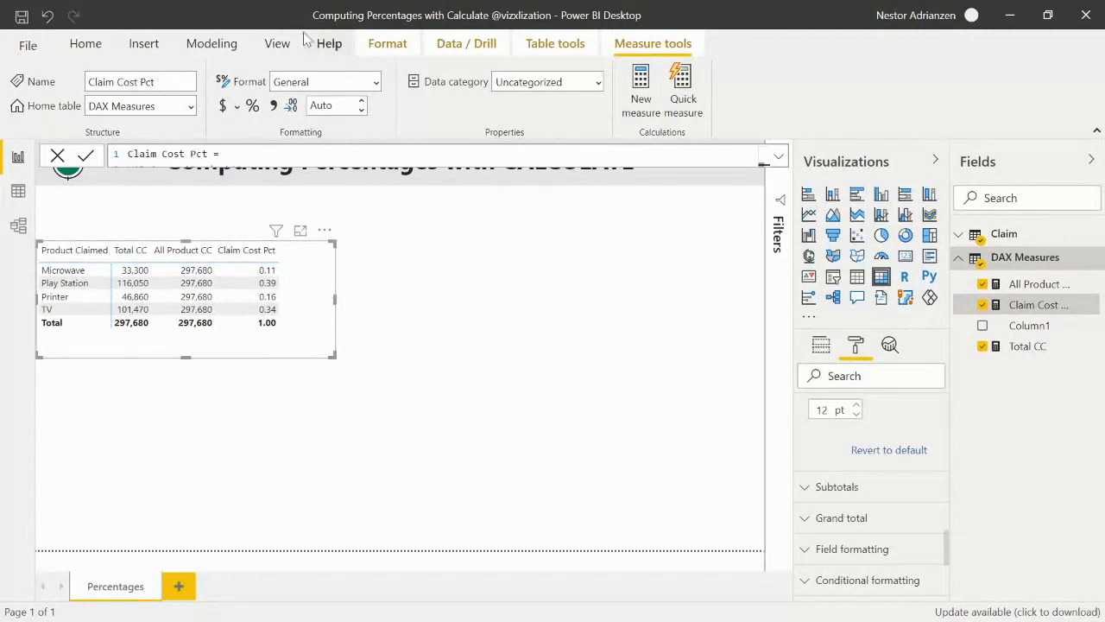
left_click(252, 106)
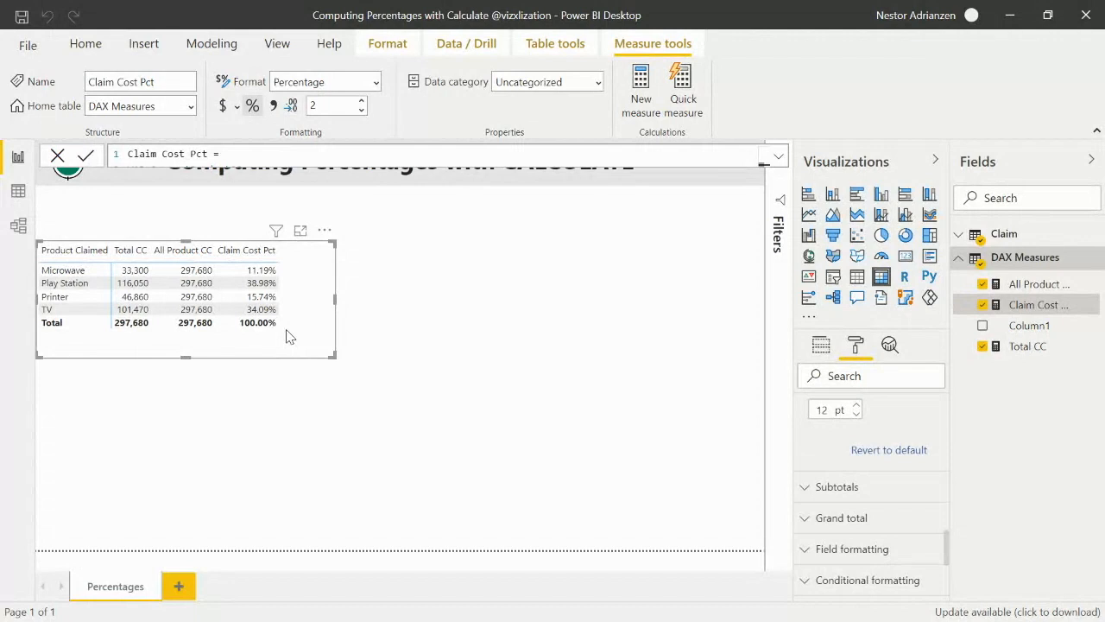
Duplicate the Product Claimed matrix and place the copy beside the original at the same height
left_click(1036, 259)
left_click(1010, 235)
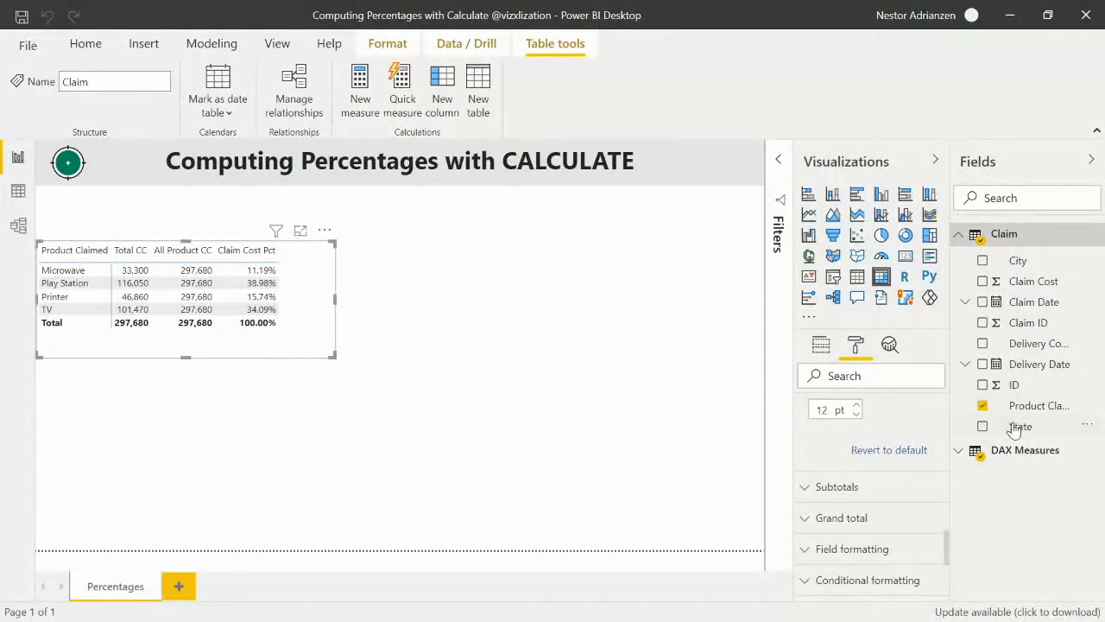
left_click(412, 370)
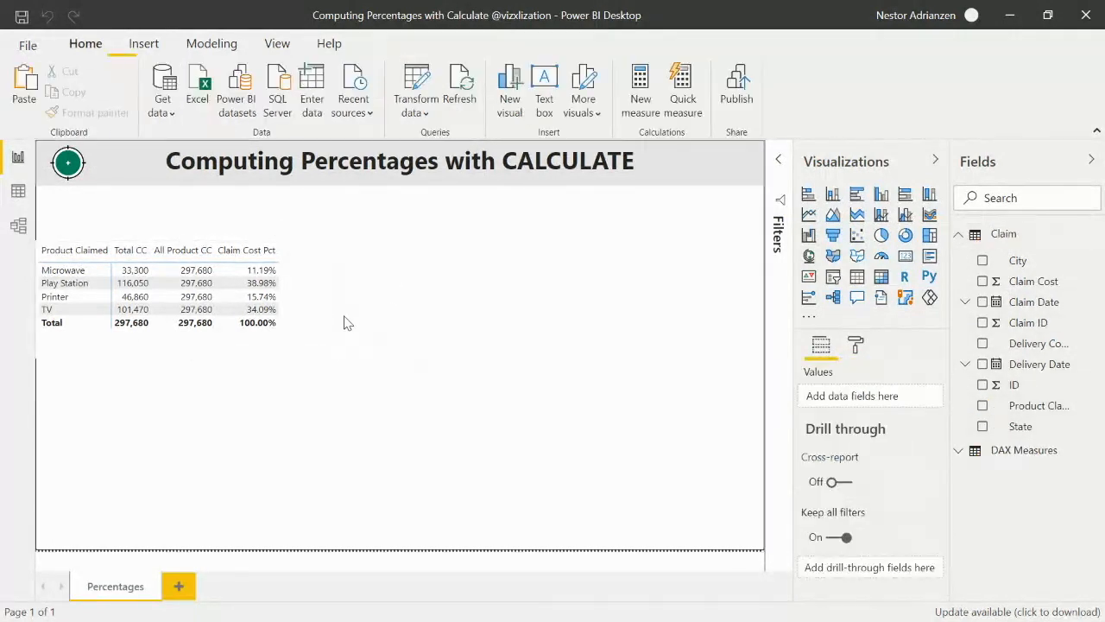
left_click(315, 311)
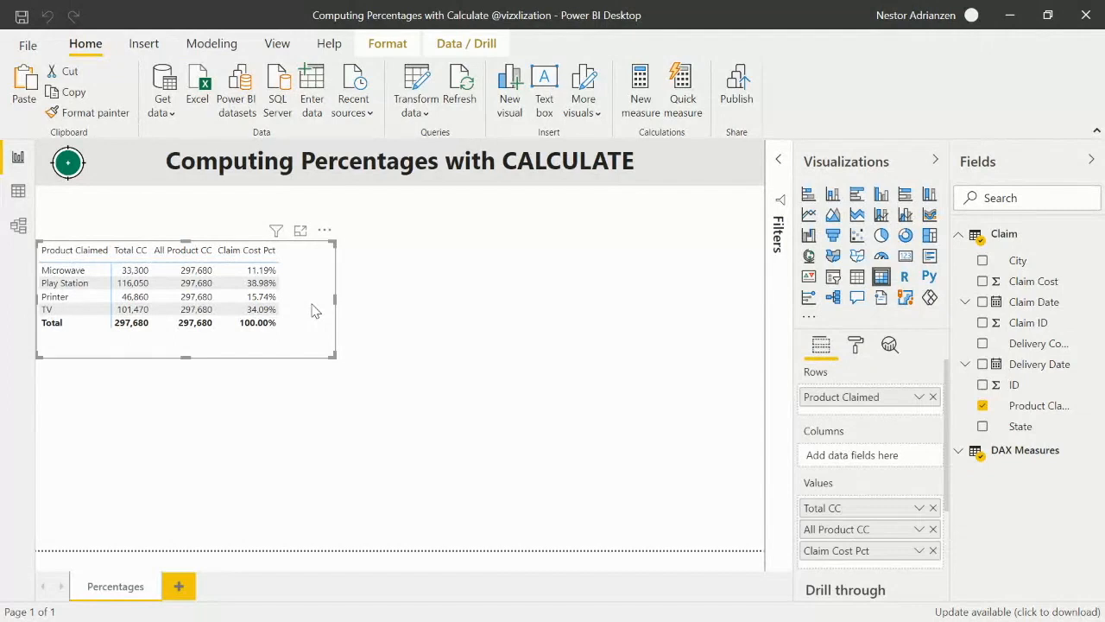
left_click(483, 282)
key("ctrl+v")
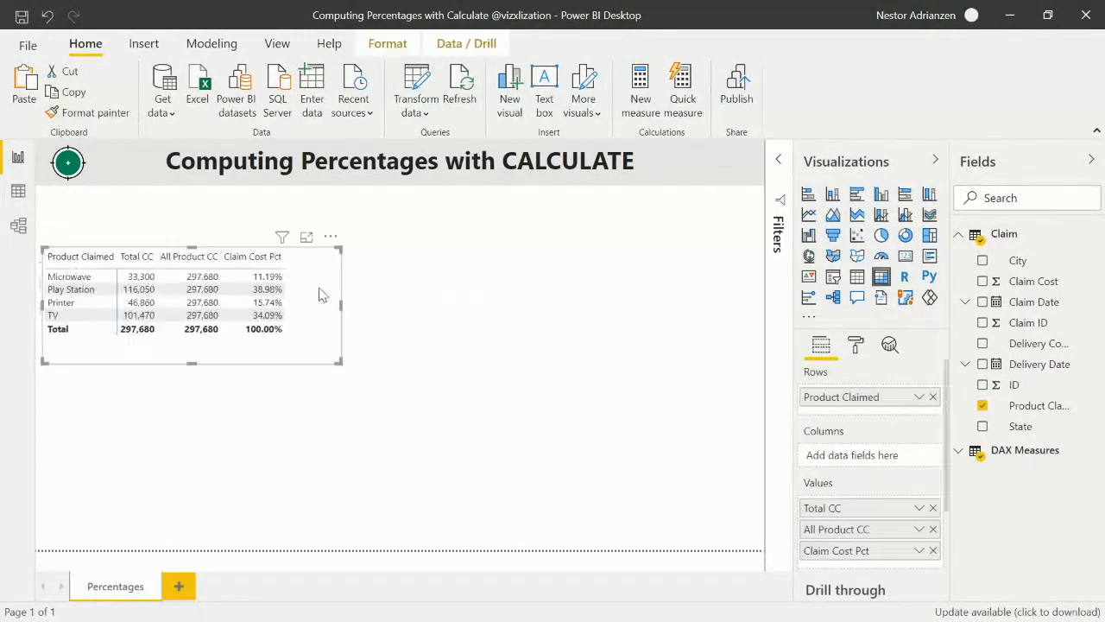
left_click_drag(303, 292, 627, 287)
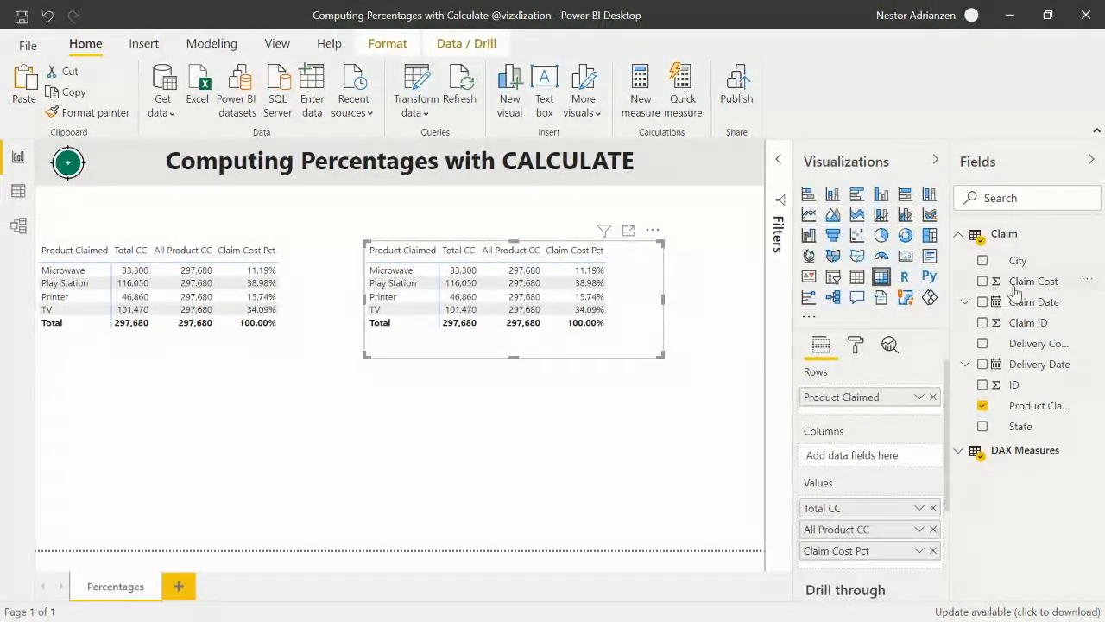
Remove Claim Cost Pct, All Product CC and Total CC from the copied matrix and expand the Claim table's fields
left_click(1019, 238)
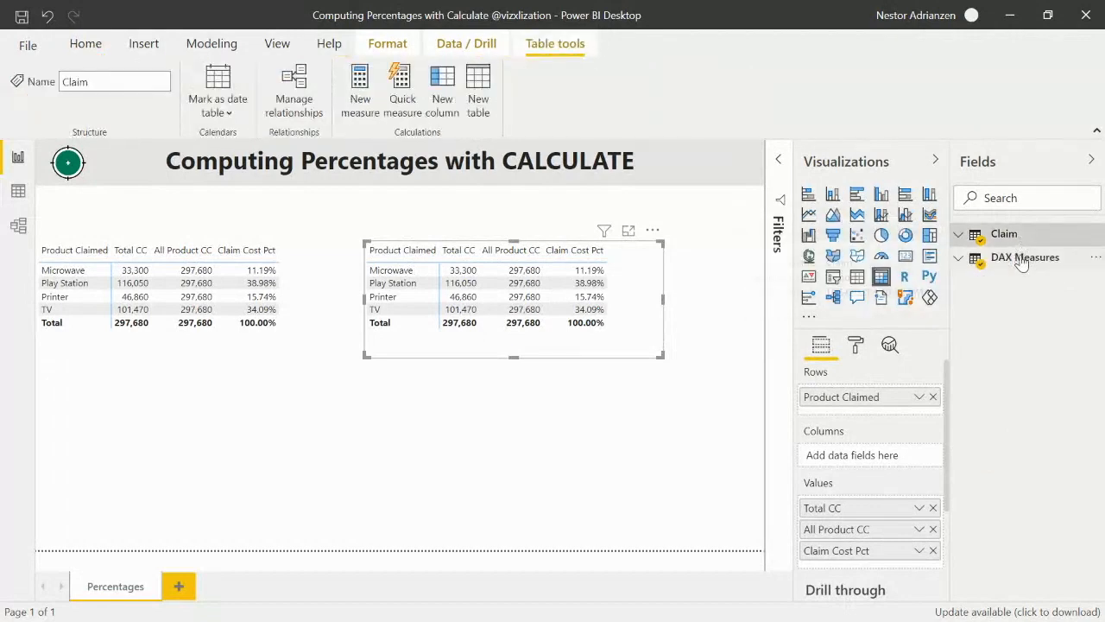
left_click(1018, 256)
left_click(983, 304)
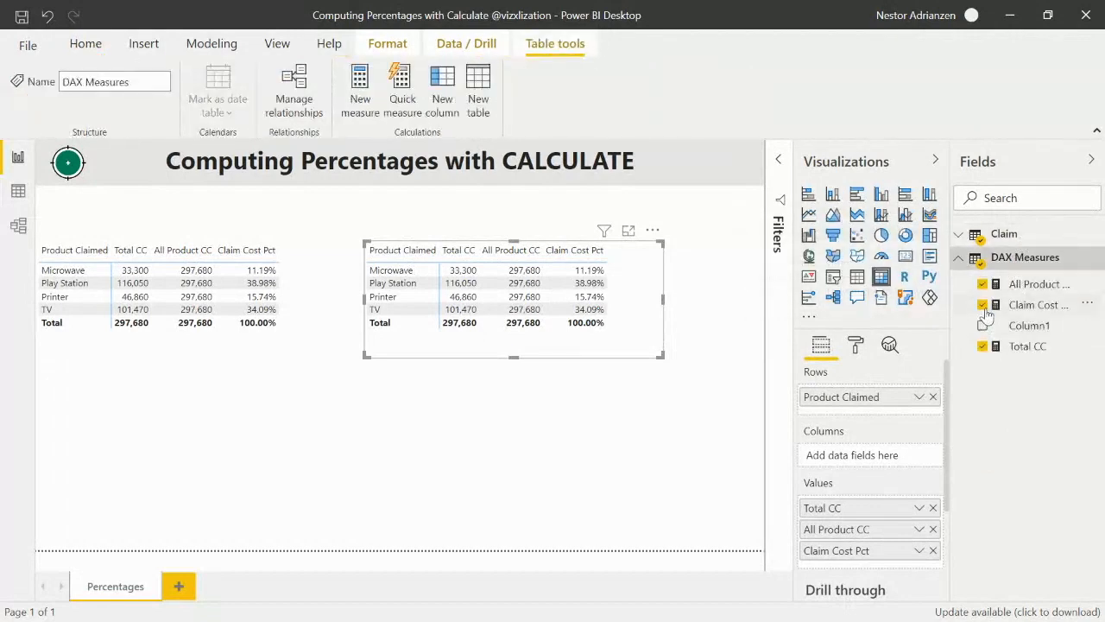
left_click(982, 284)
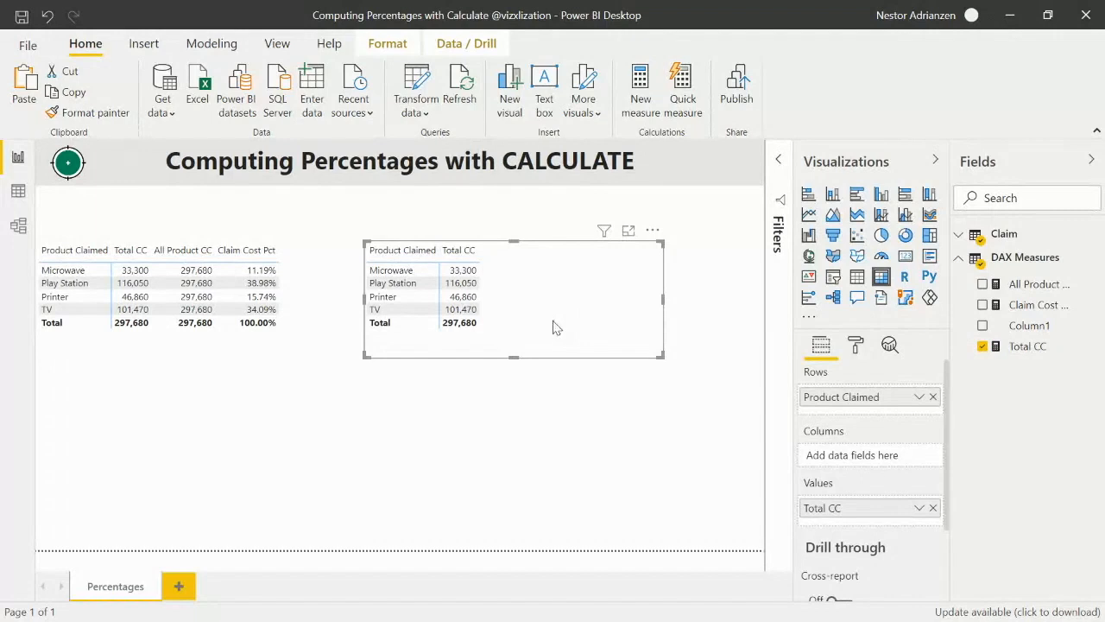
left_click(983, 346)
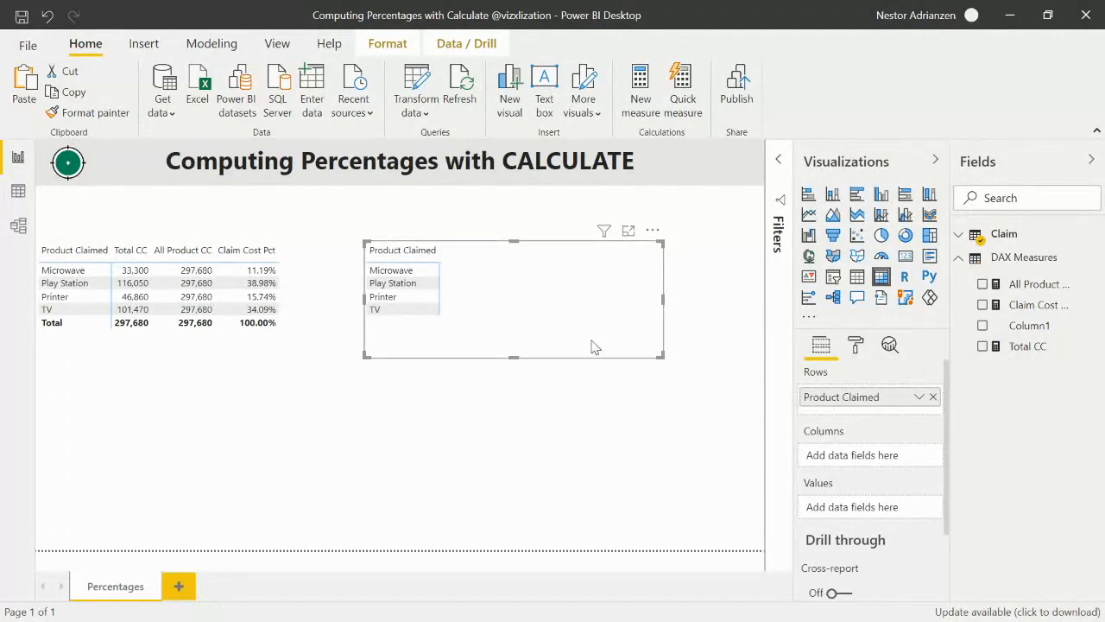
left_click(1005, 234)
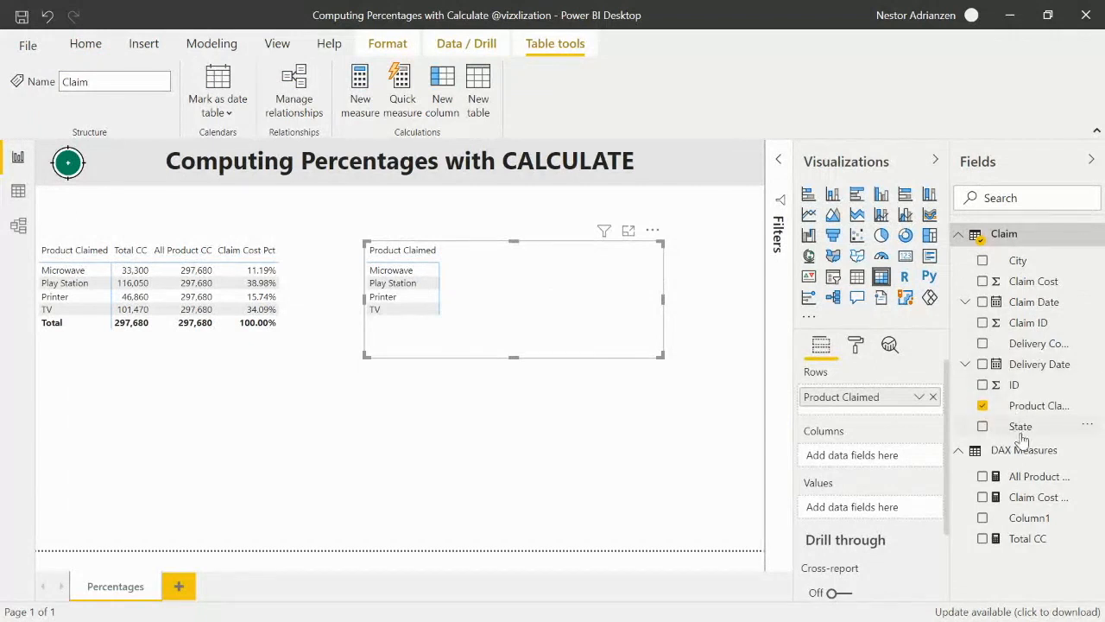
Add State beneath Product Claimed in the copied matrix's rows, expand it to state level and drill back up to products
left_click_drag(1024, 429, 853, 418)
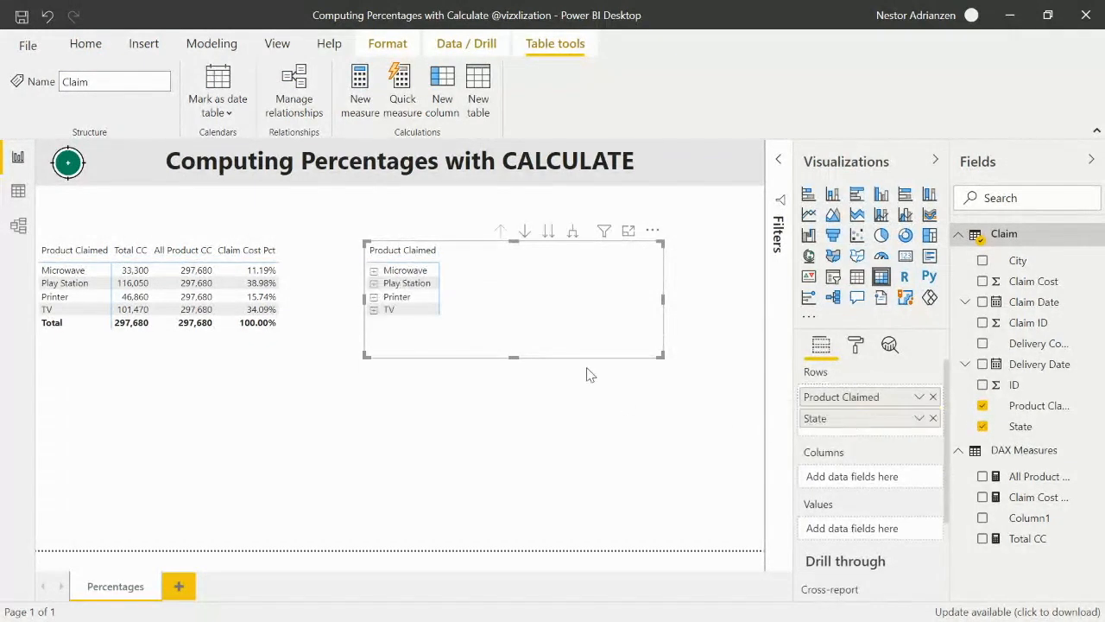
left_click(572, 231)
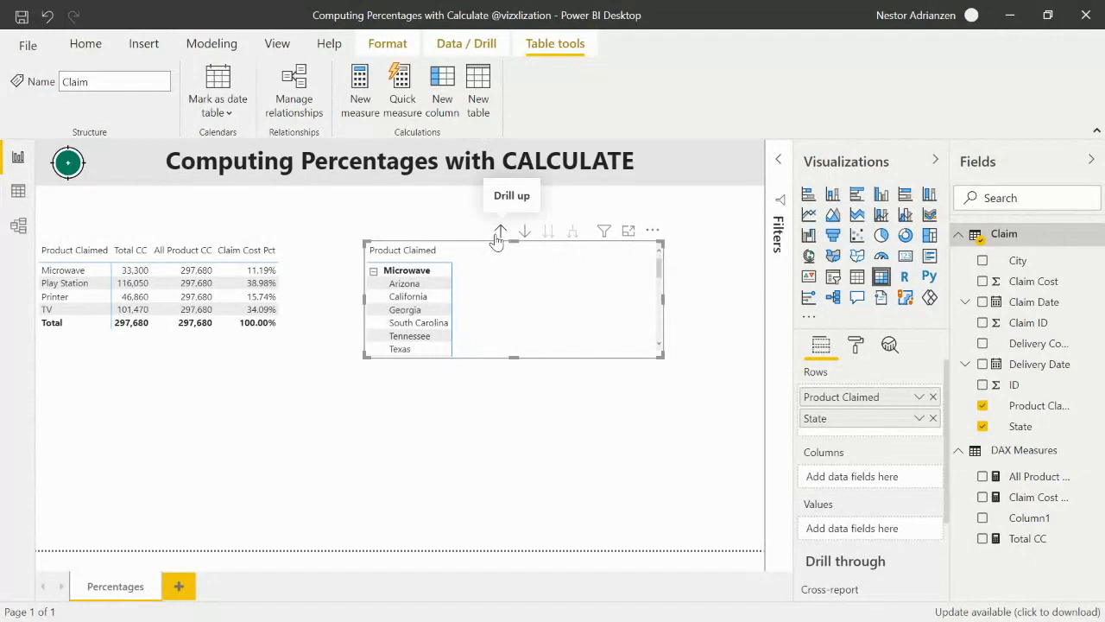
left_click(500, 233)
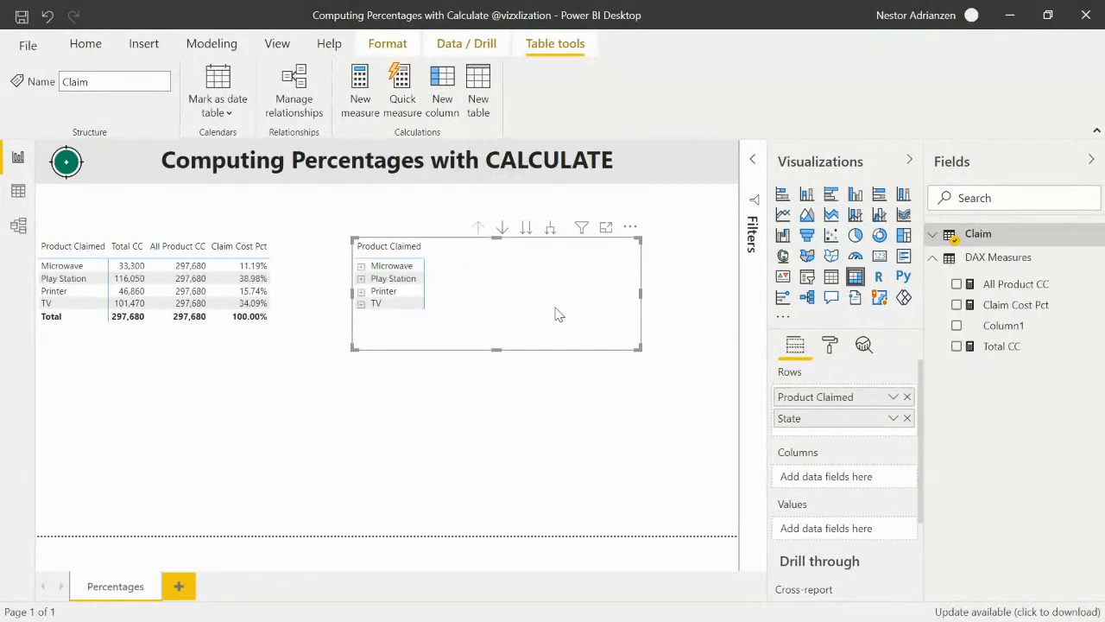
Add Claim Cost Pct to the copied matrix's values, expand all products to state level and make the matrix taller
left_click_drag(1016, 304, 567, 318)
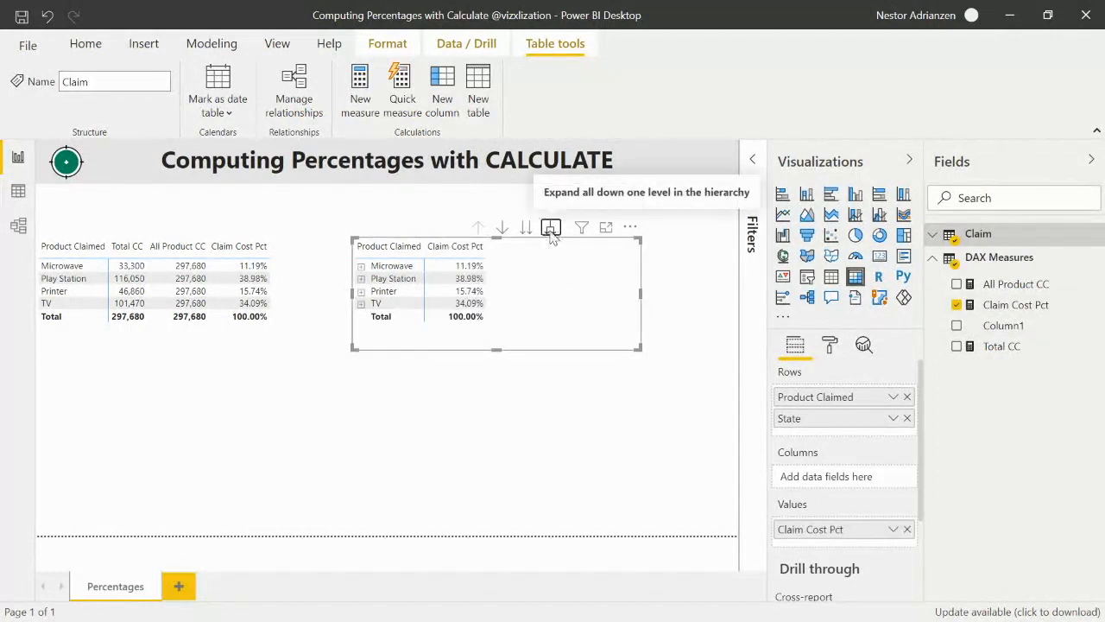
left_click(551, 228)
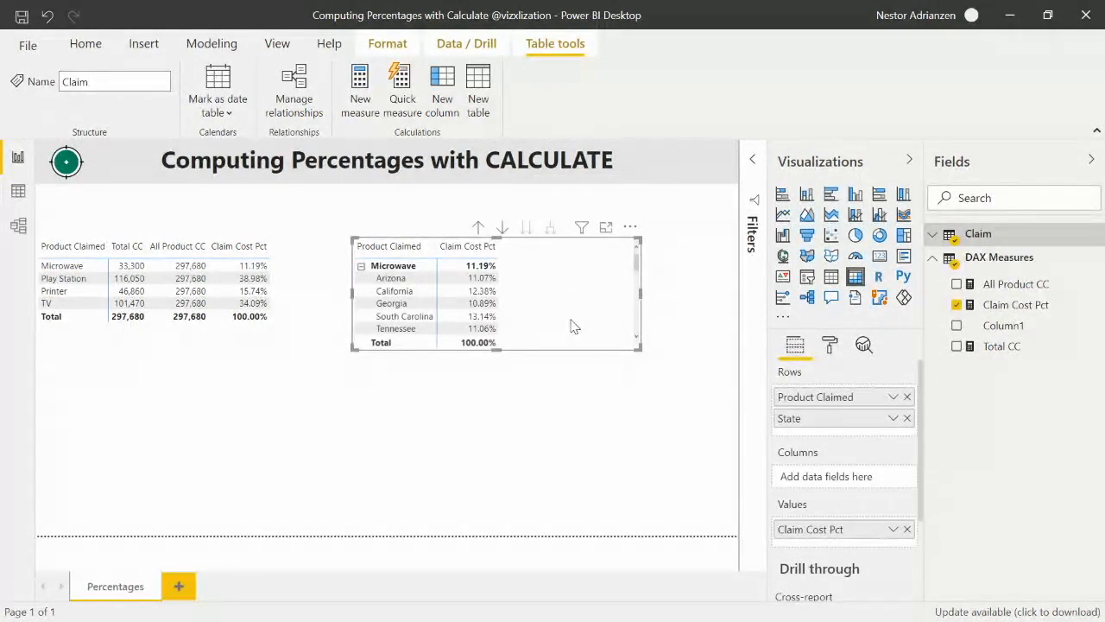
left_click_drag(494, 345, 488, 534)
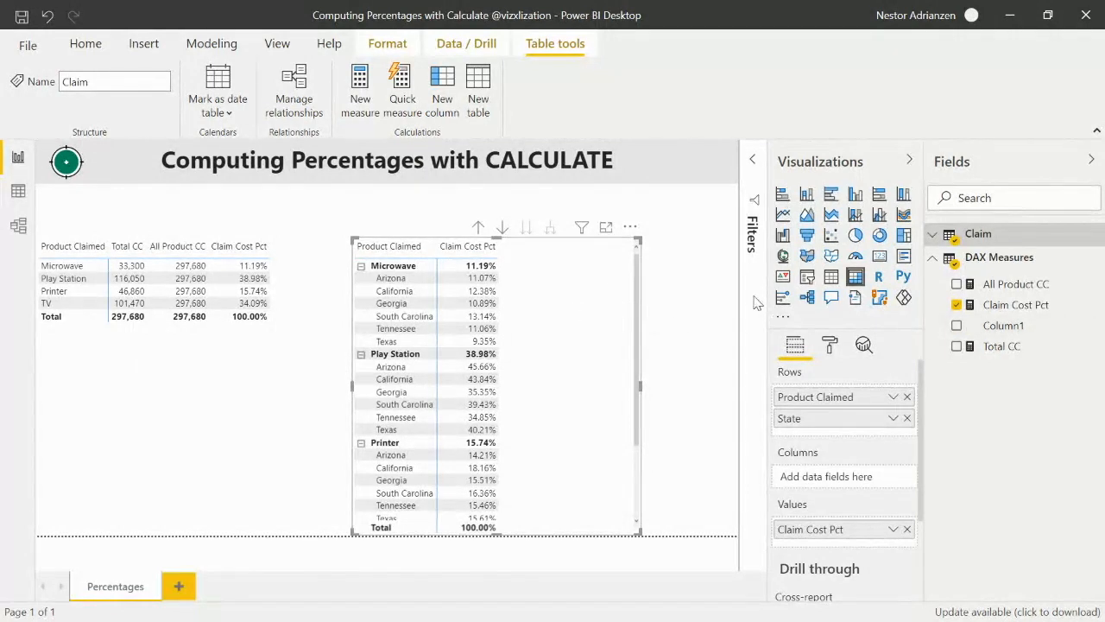
Create a new measure in DAX Measures from a copy of the full Claim Cost Pct formula and name it Claim Cost Pct2
left_click(1033, 307)
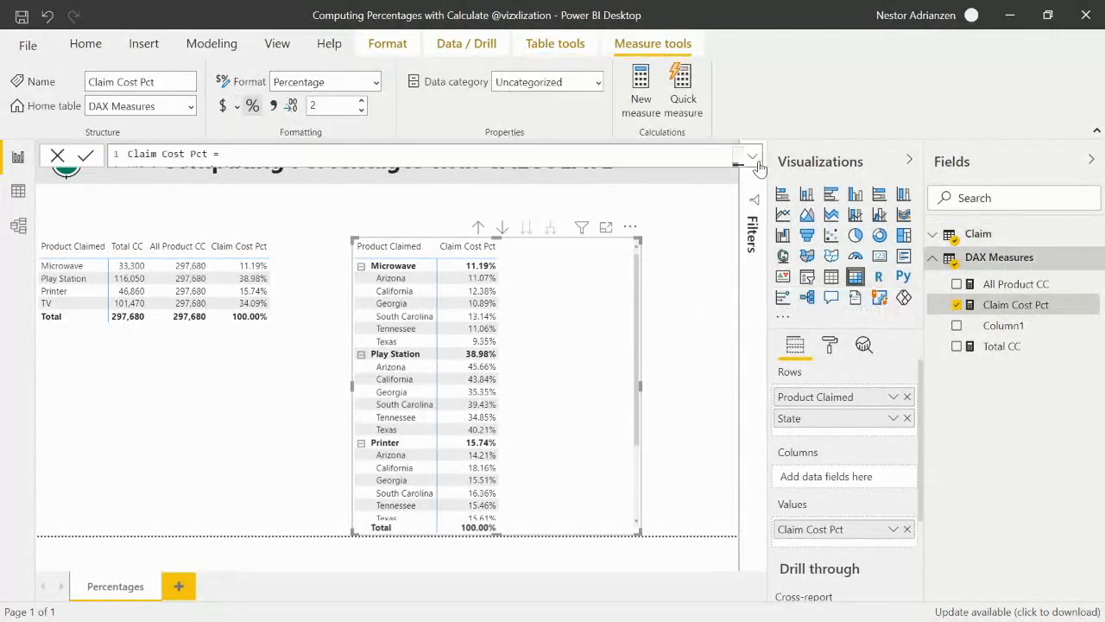
left_click(753, 159)
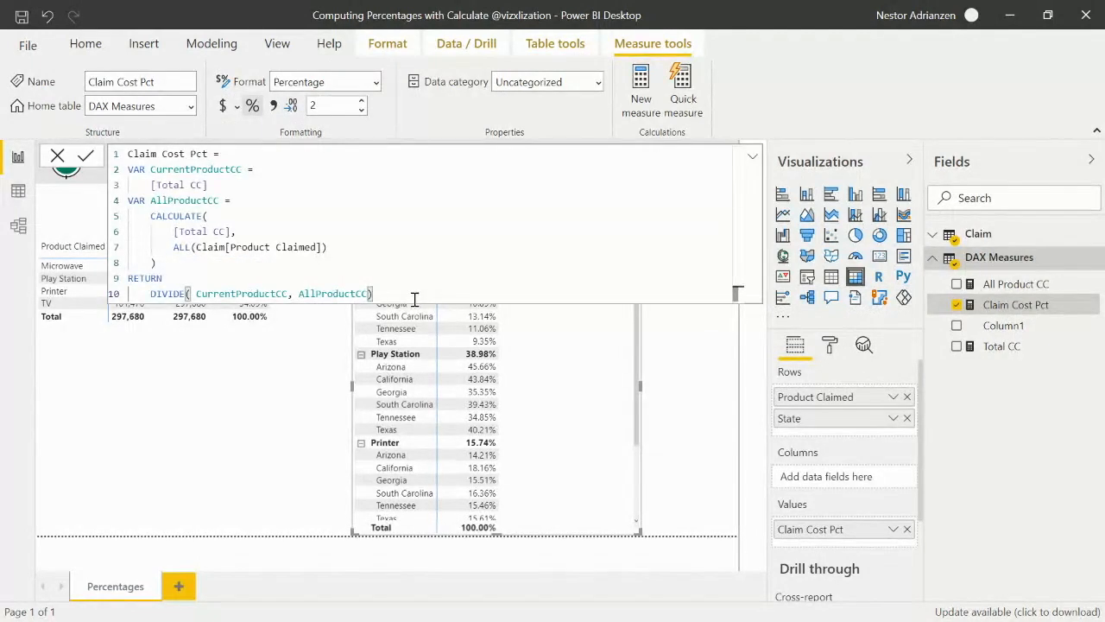
key("ctrl+a")
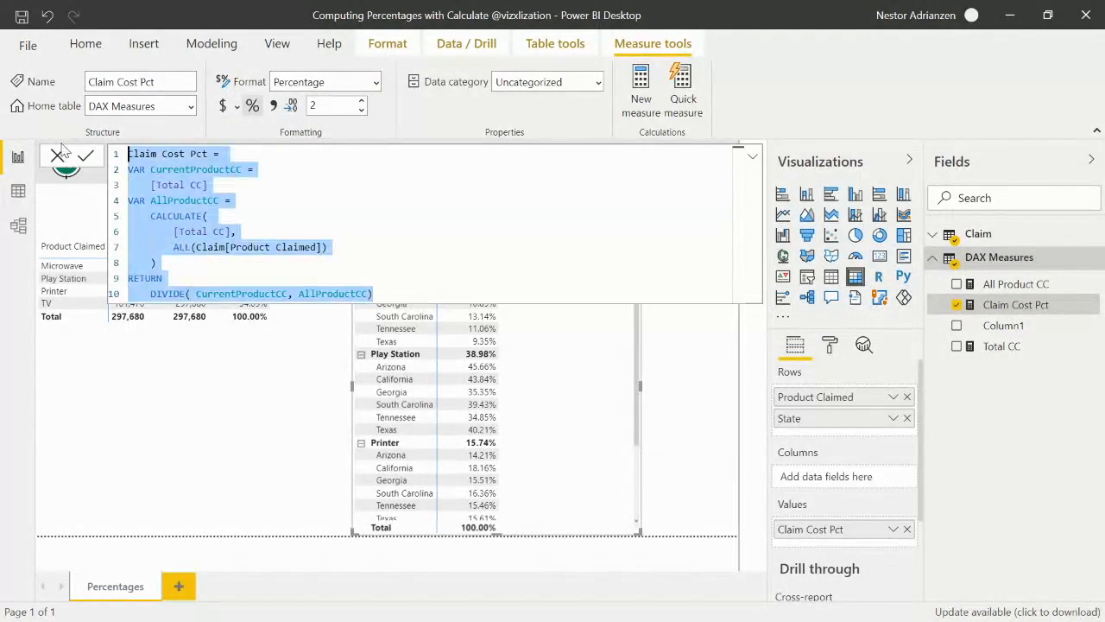
left_click(752, 158)
left_click(751, 161)
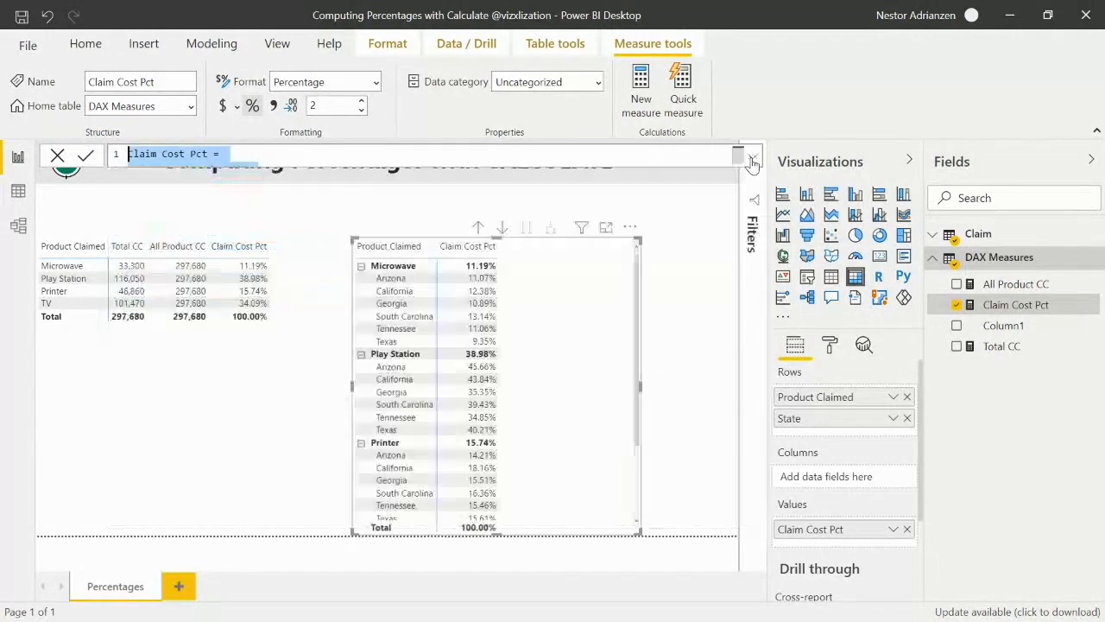
right_click(1029, 258)
left_click(1001, 285)
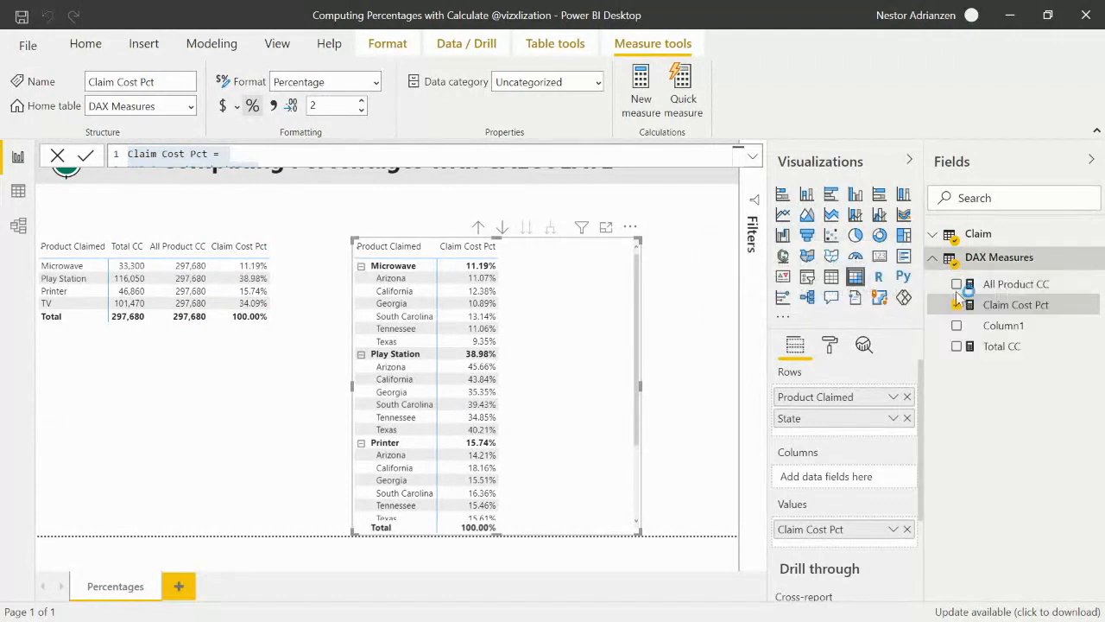
key("ctrl+v")
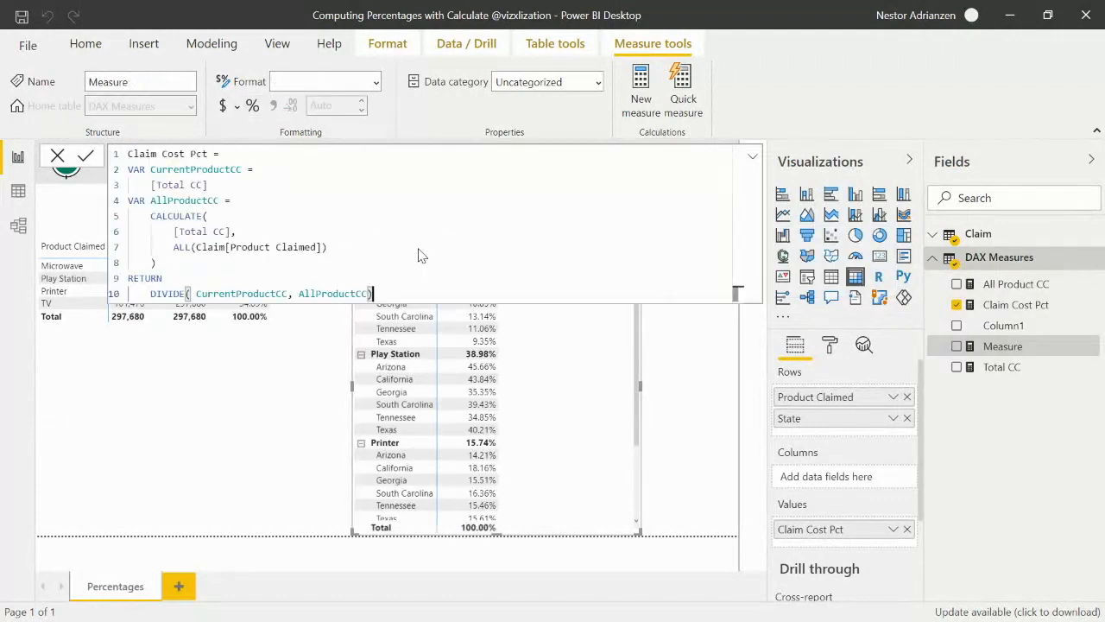
left_click(208, 155)
type("2")
Add ALL(Claim[State]) as a second, aligned filter line in the CALCULATE of Claim Cost Pct2 and commit the measure
left_click(345, 257)
left_click(358, 251)
type(",")
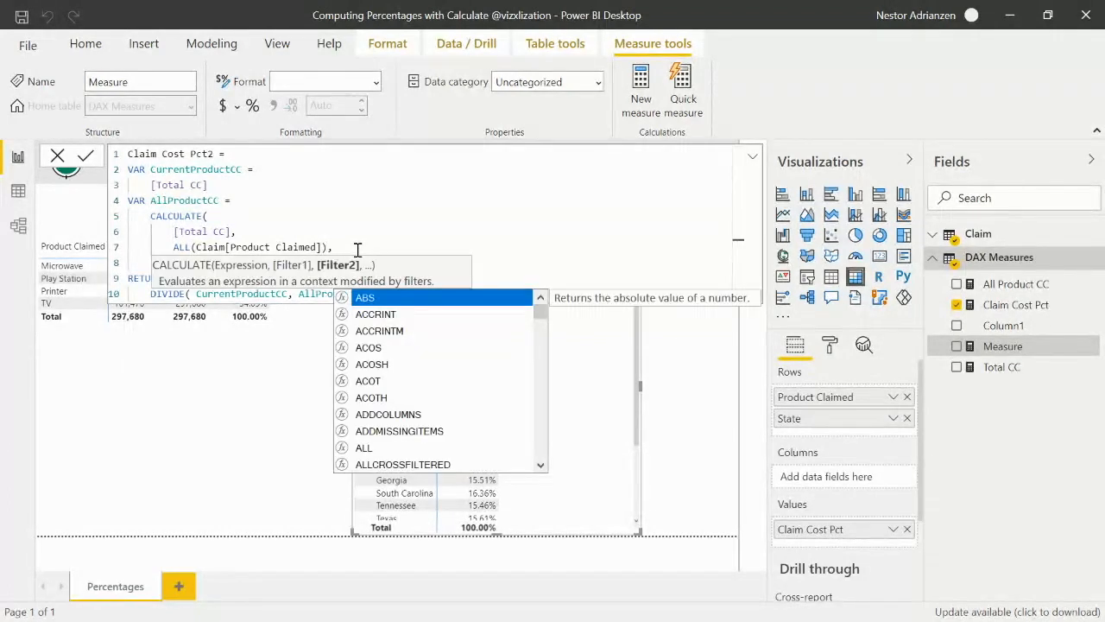
key("shift+Return")
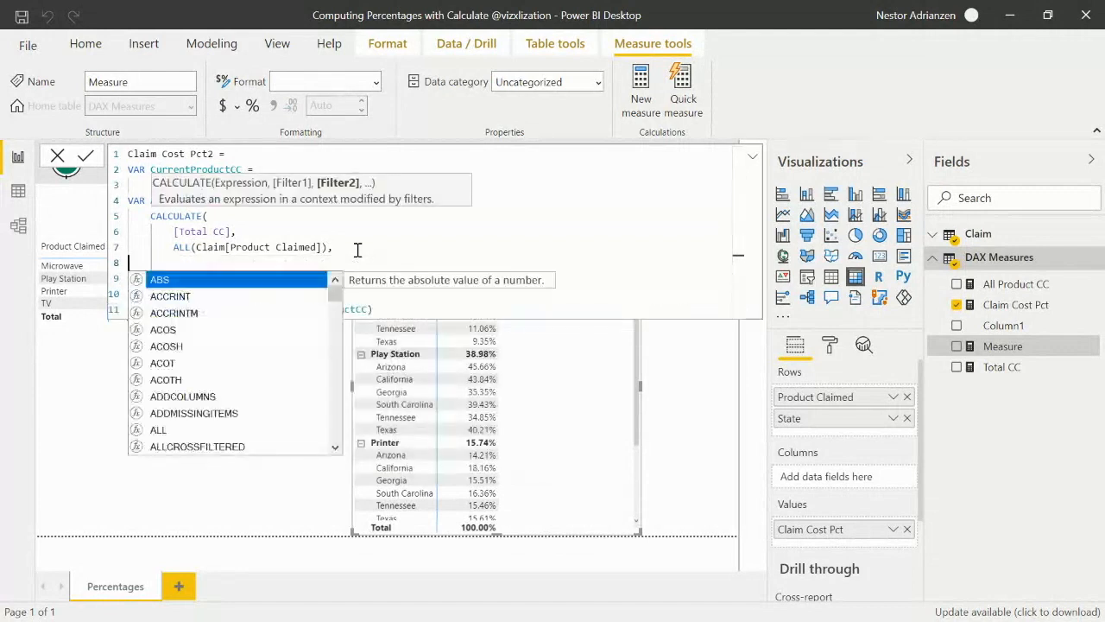
type("ll")
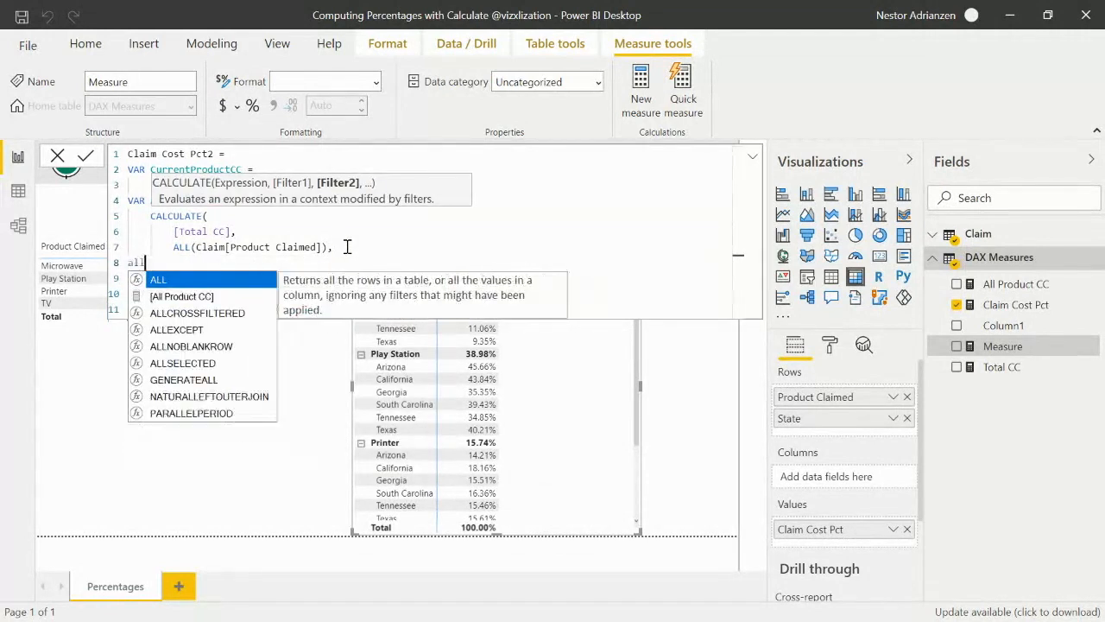
type("(")
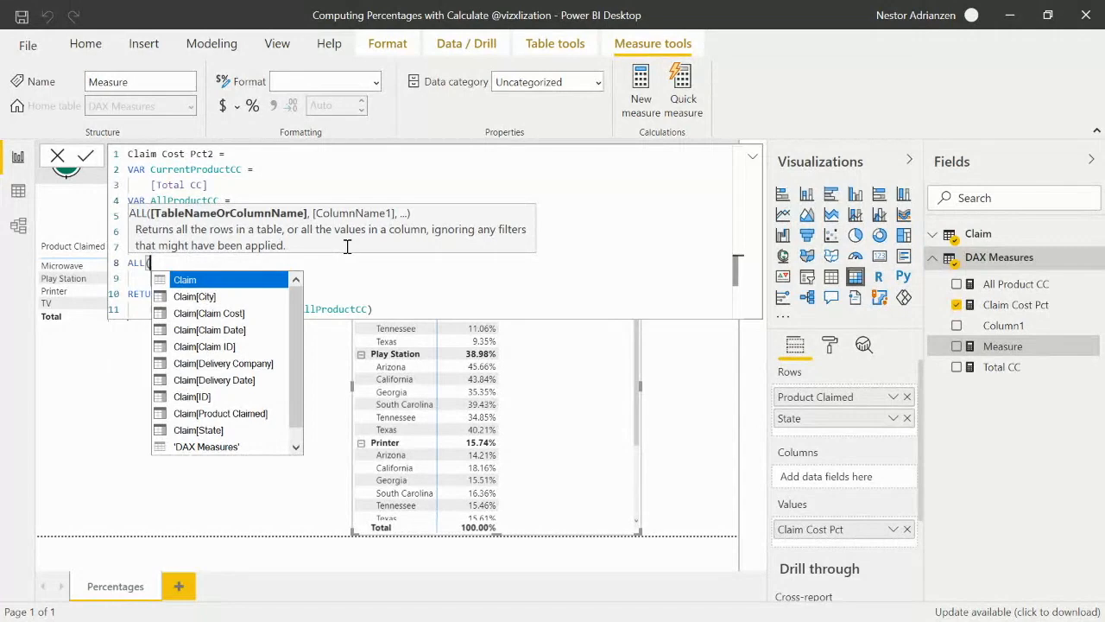
type("st")
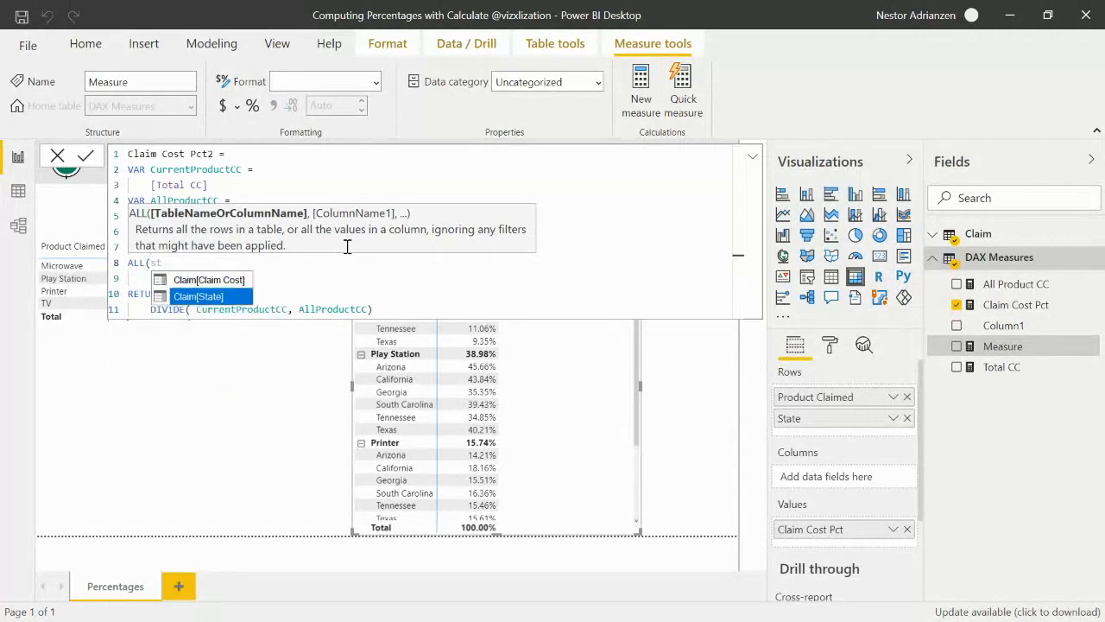
key("Tab")
type(")")
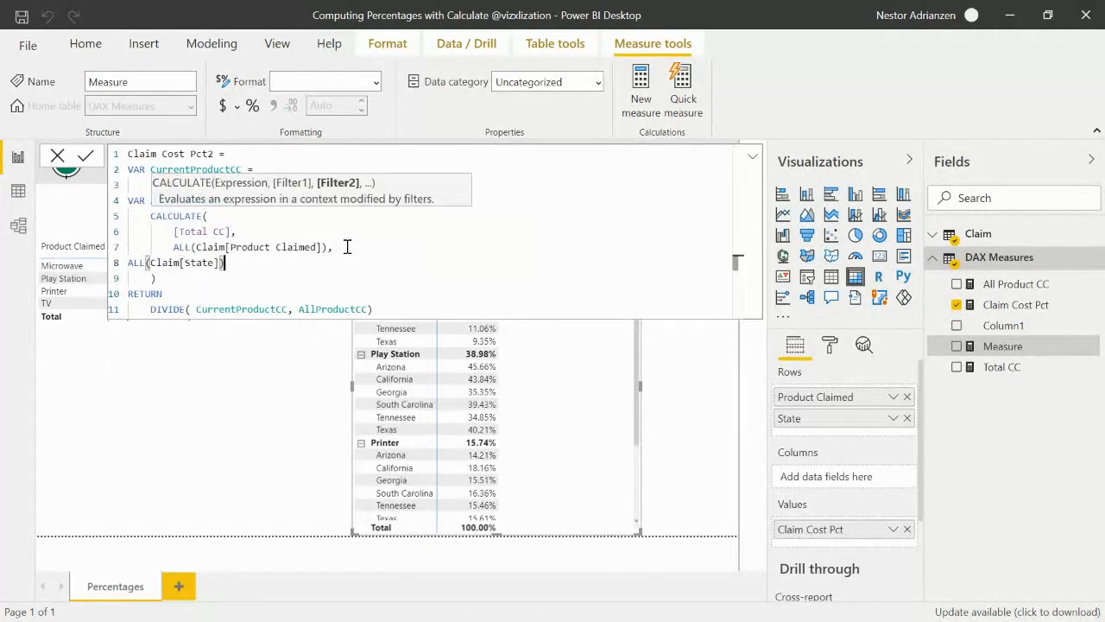
double_click(131, 263)
key("Tab")
key("Tab")
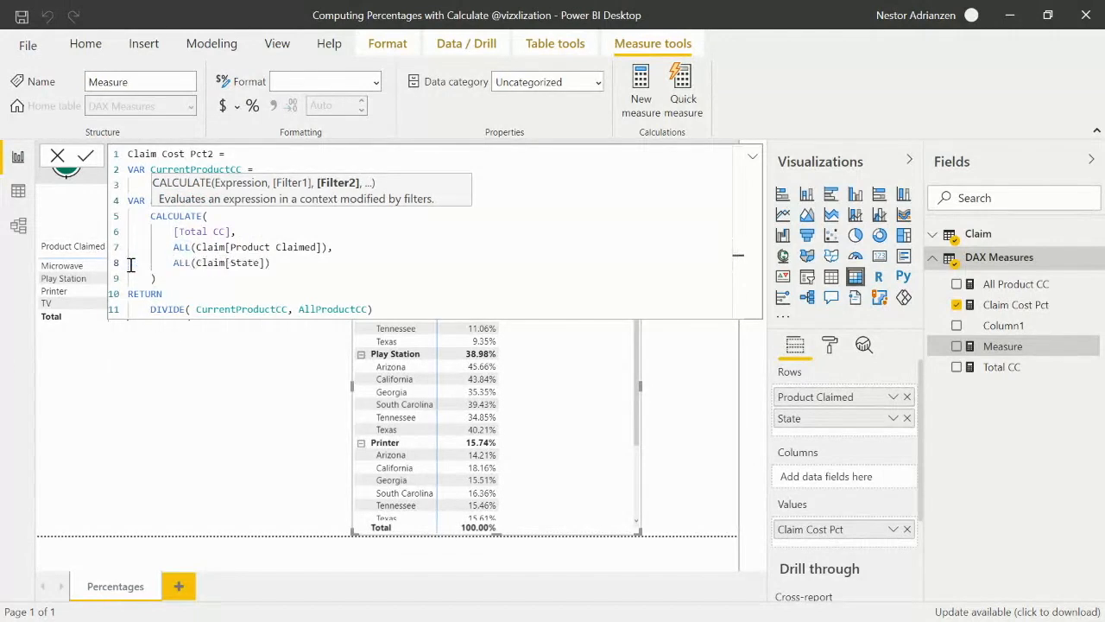
key("Return")
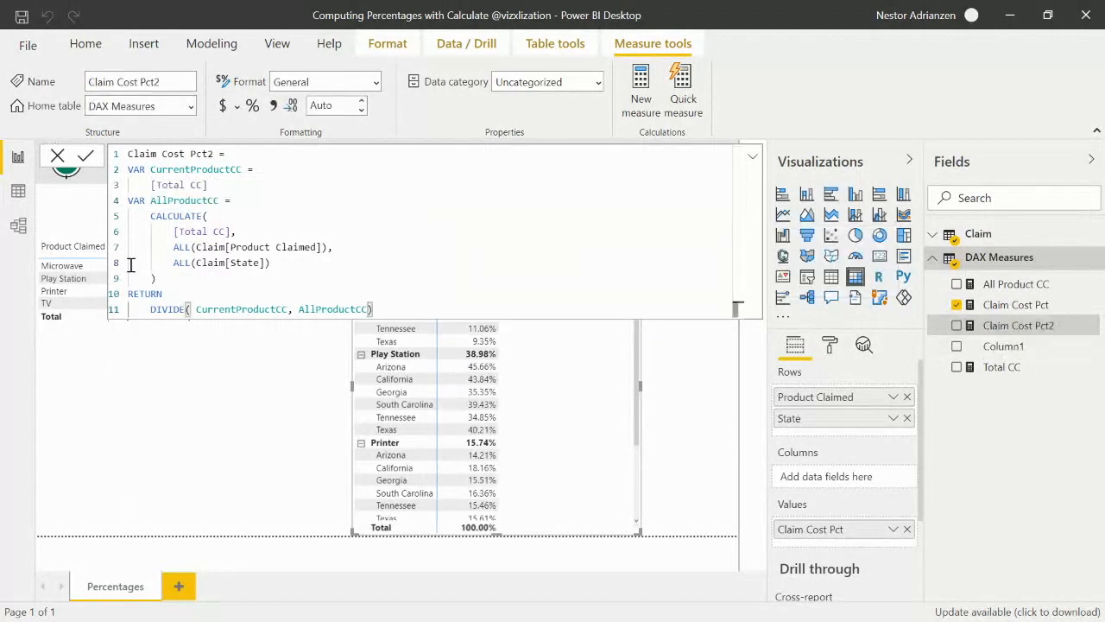
Collapse the formula editor, move and narrow the state-level matrix, and place a duplicate of it alongside at the same height
left_click(753, 156)
left_click_drag(571, 354, 527, 323)
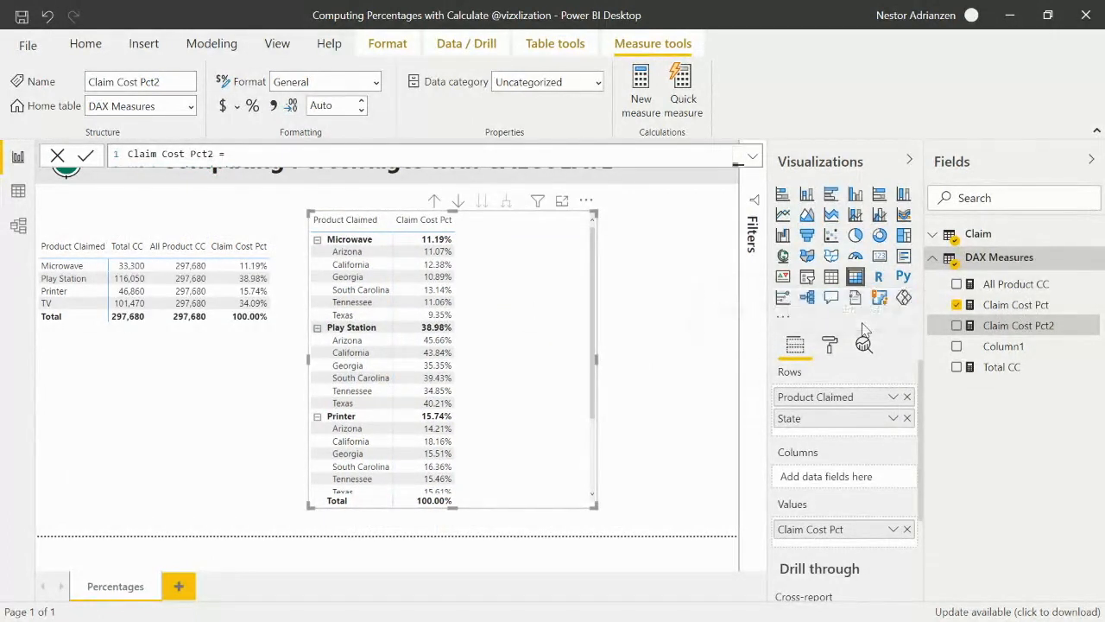
left_click_drag(597, 359, 484, 371)
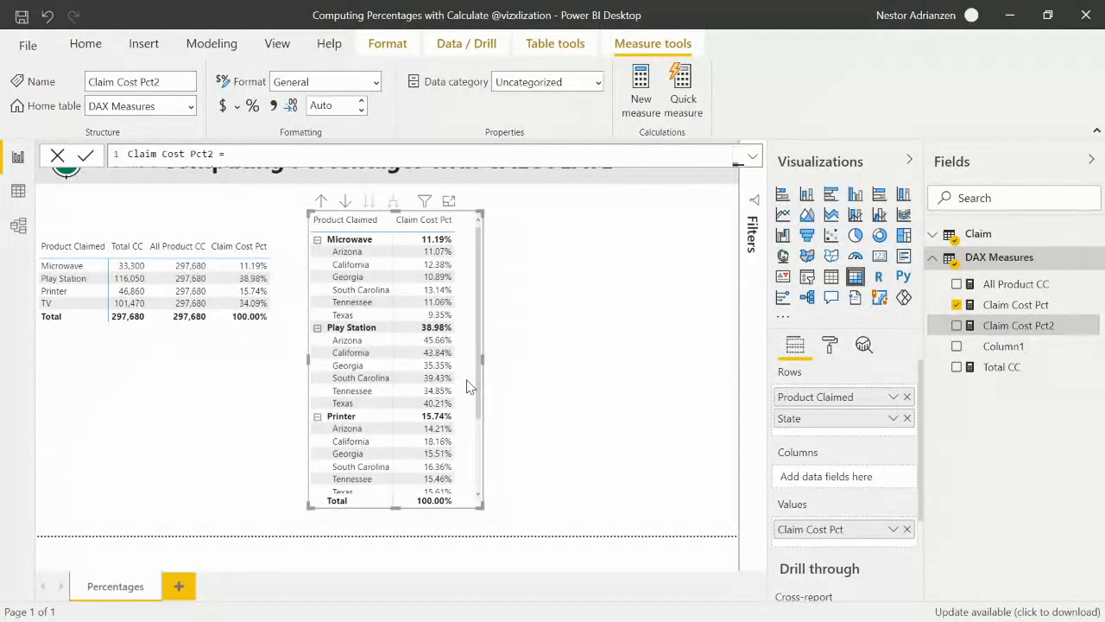
left_click(578, 334)
left_click_drag(466, 318, 678, 319)
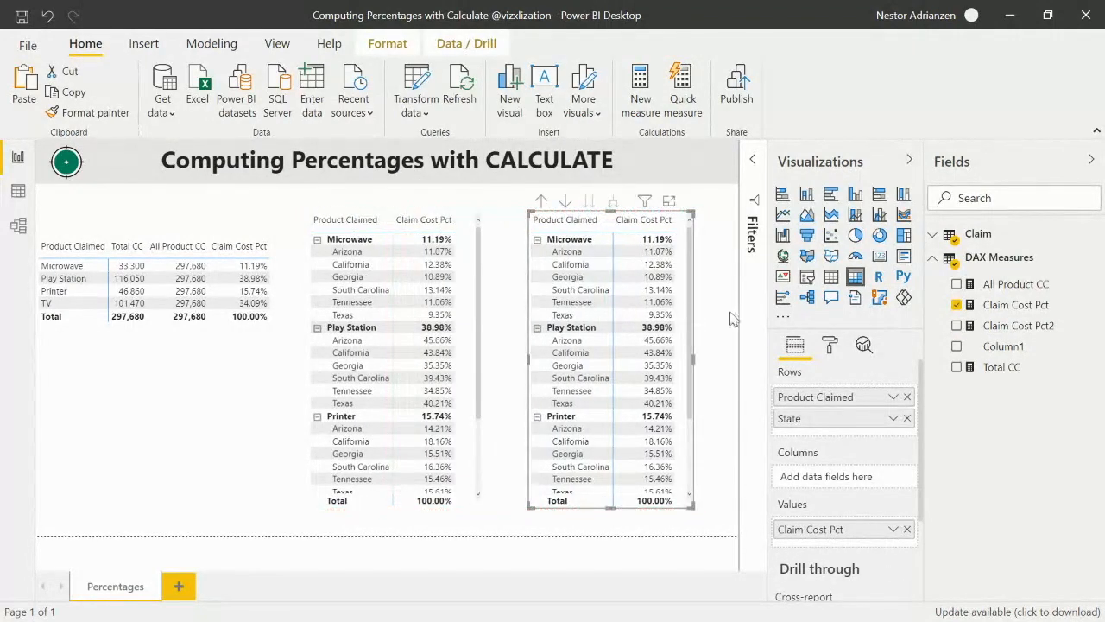
Replace Claim Cost Pct with Claim Cost Pct2 in the new matrix copy and format that measure as a percentage
left_click(957, 305)
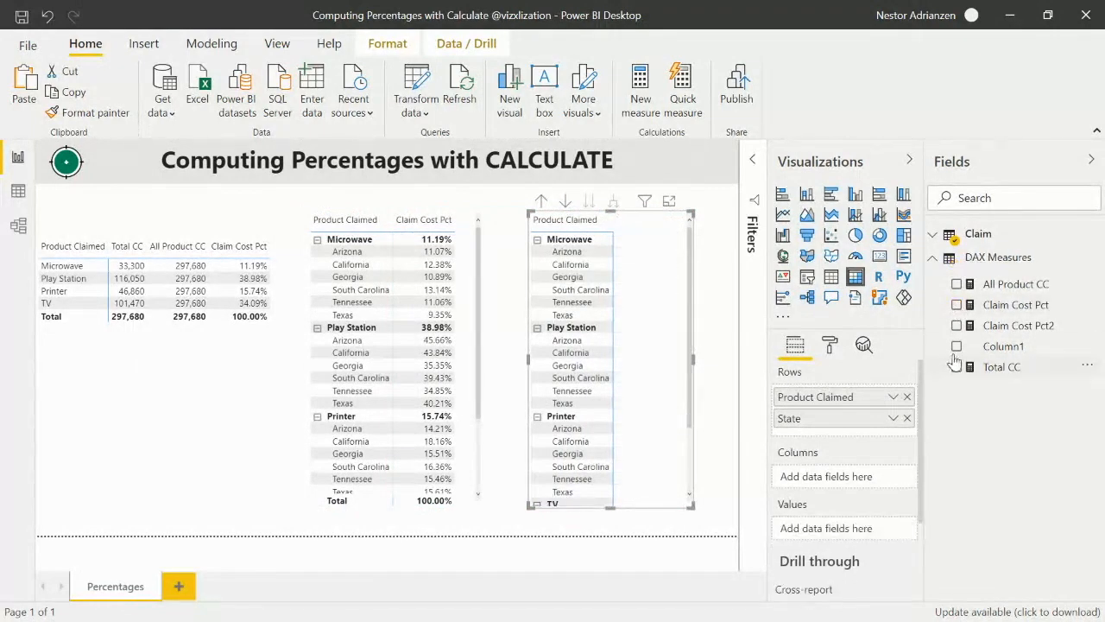
left_click(956, 326)
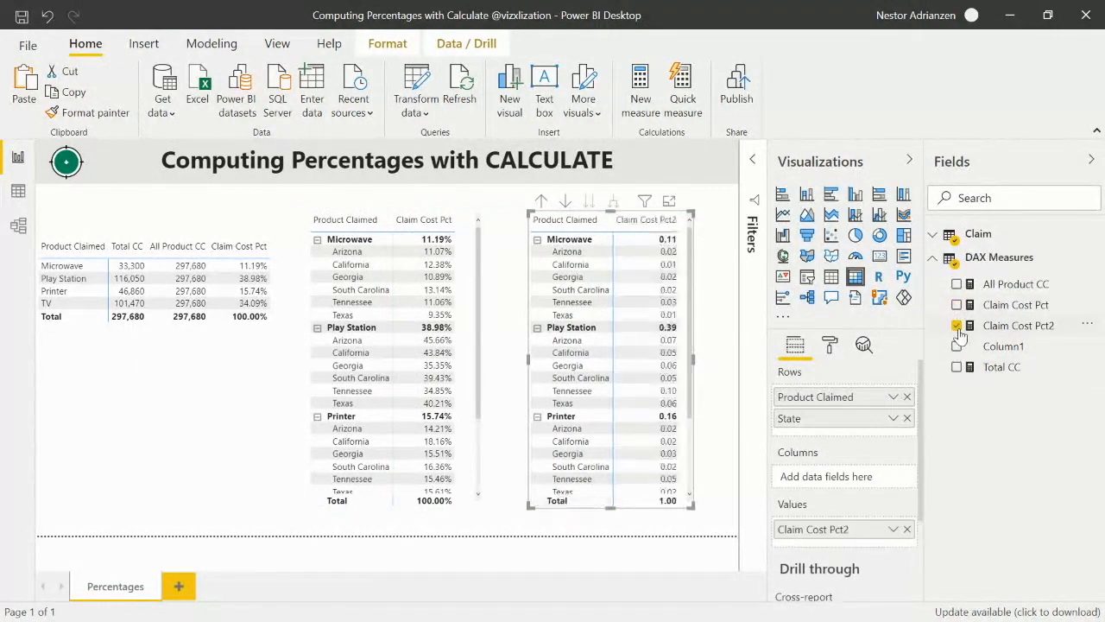
left_click(1012, 325)
left_click(251, 106)
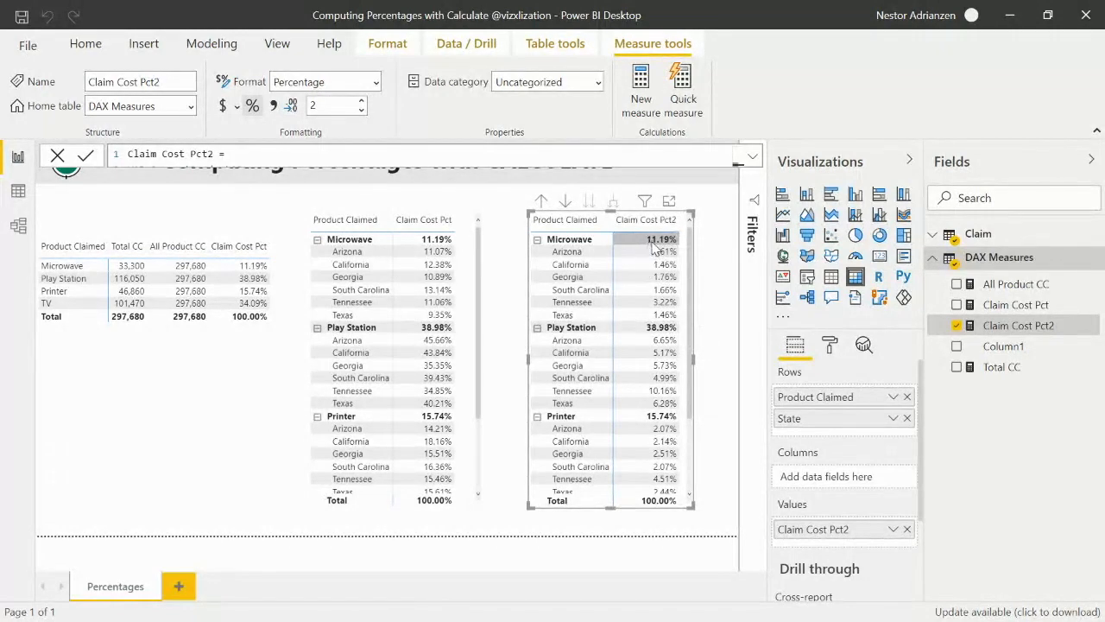
Review the Claim Cost Pct2 matrix by state, drill up to compare the product totals, and expand it back to state level
scroll(637, 347, "down", 3)
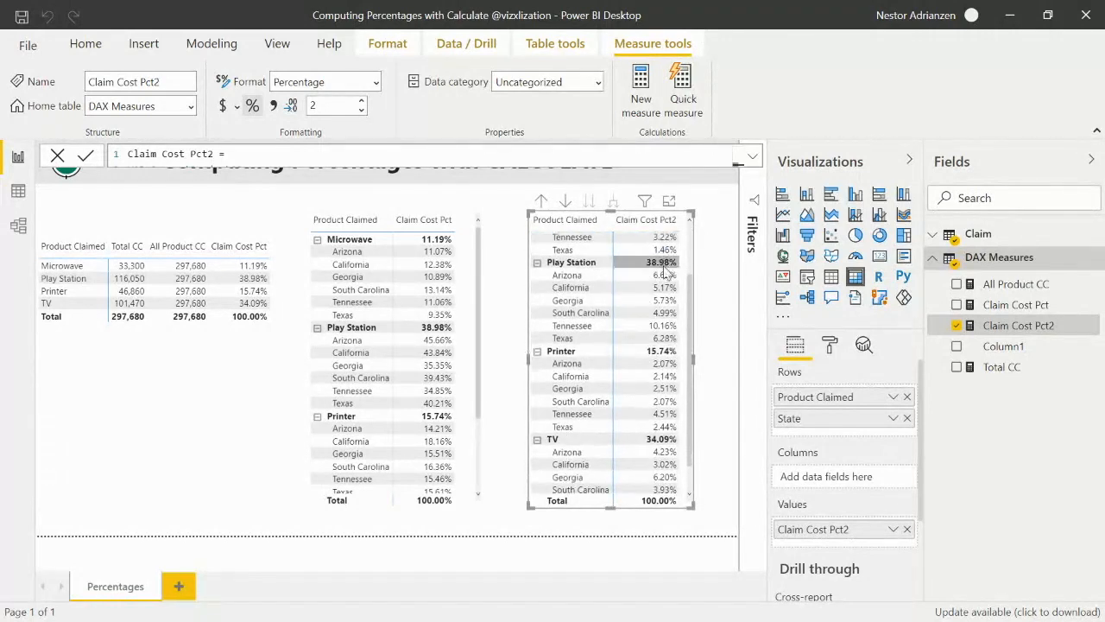
scroll(656, 375, "down", 1)
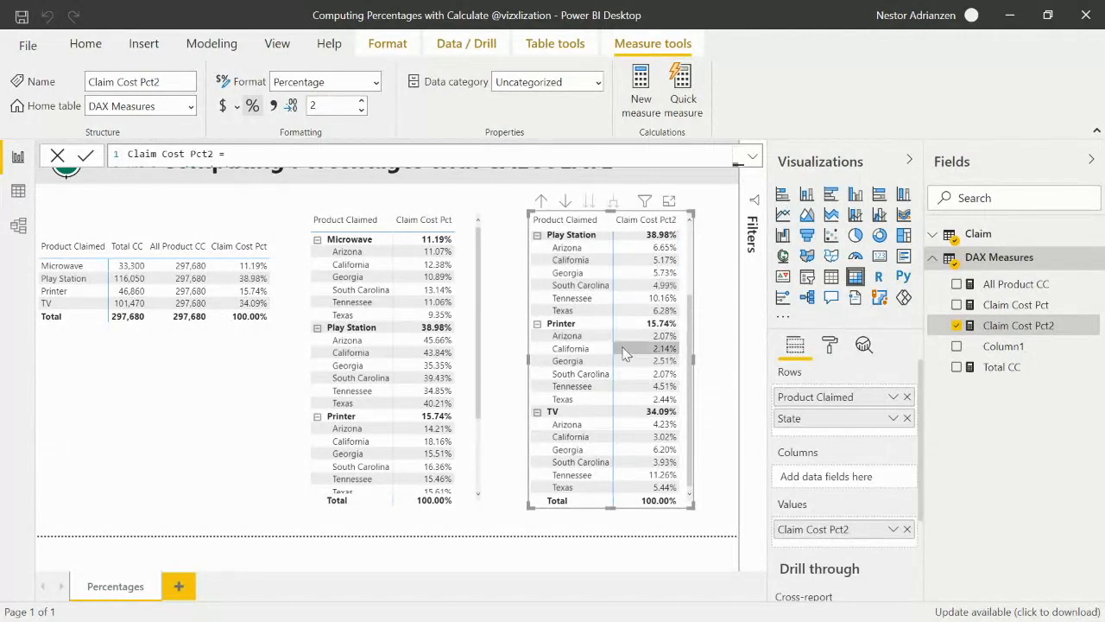
left_click(541, 202)
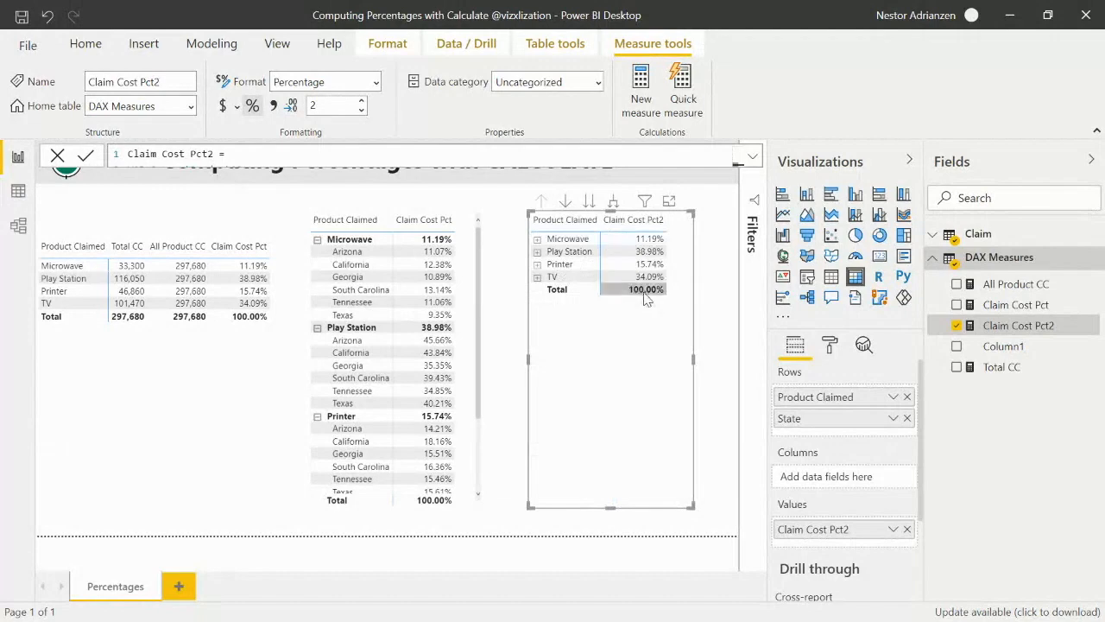
left_click(614, 201)
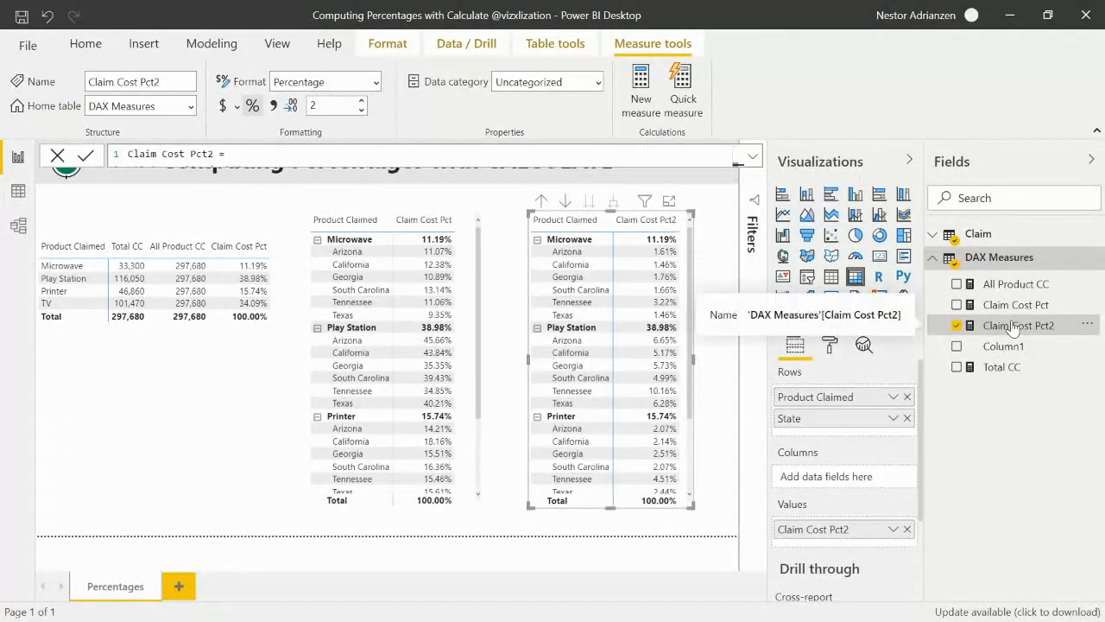
Merge the two filters of Claim Cost Pct2 into ALL(Claim[Product Claimed],Claim[State]), commit the measure and collapse the formula editor
left_click(751, 157)
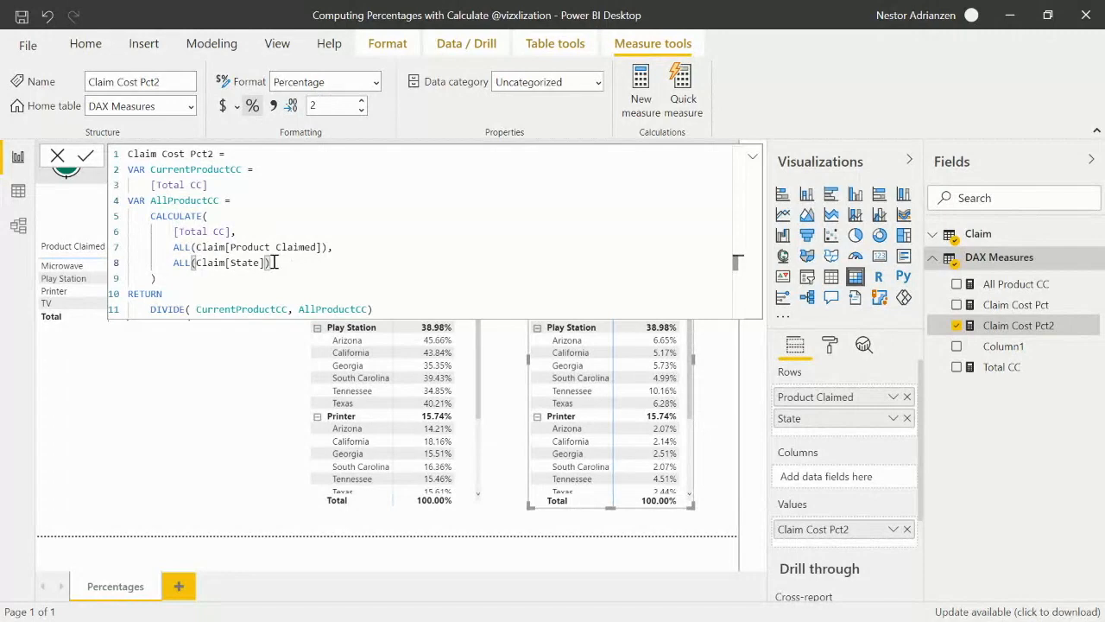
left_click_drag(302, 262, 167, 265)
key("BackSpace")
key("BackSpace")
key("BackSpace")
key("BackSpace")
key("BackSpace")
key("BackSpace")
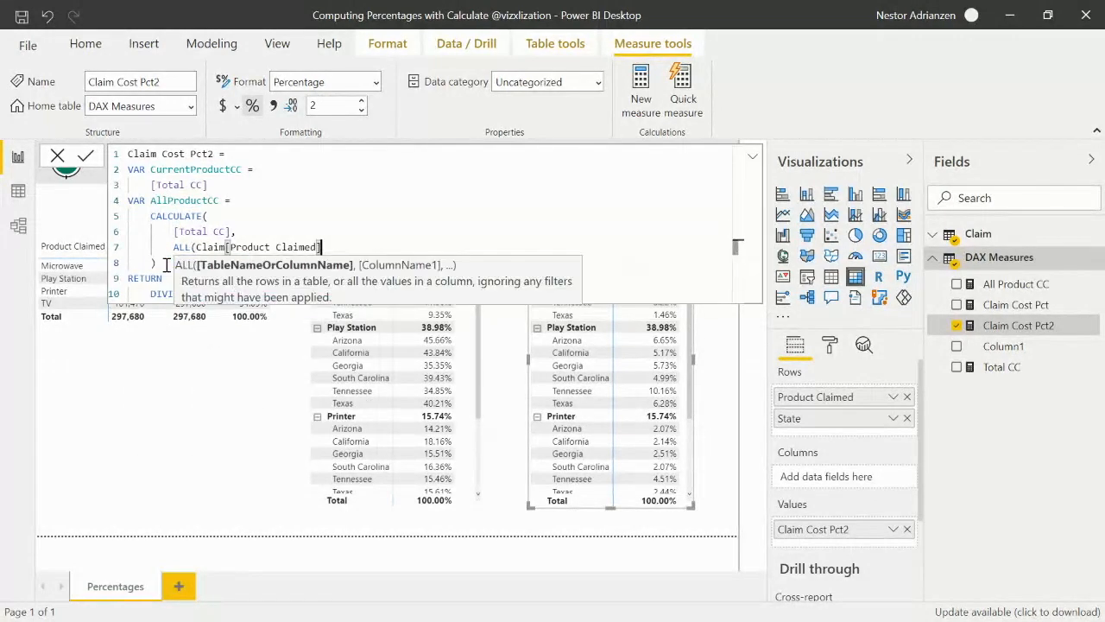
type(",Claim[State])")
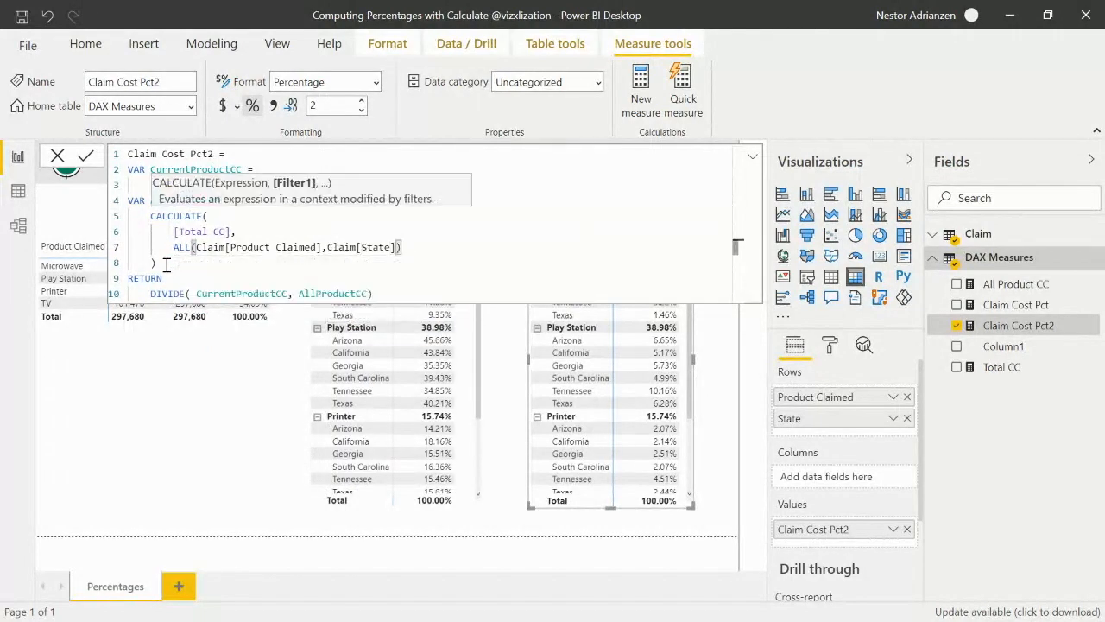
left_click(86, 156)
left_click(85, 157)
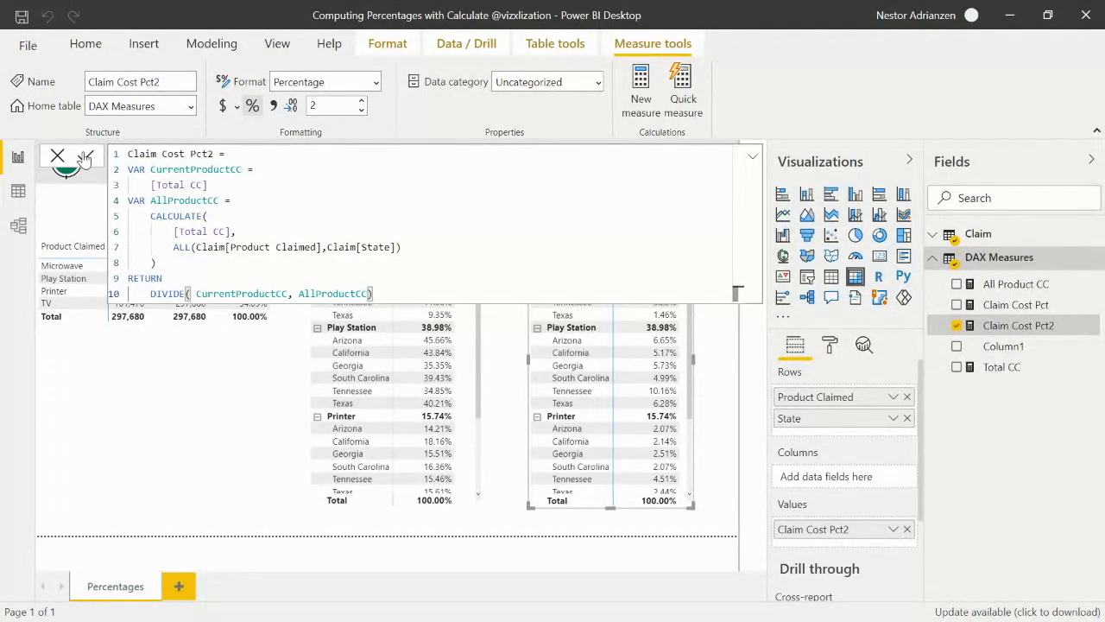
left_click(752, 158)
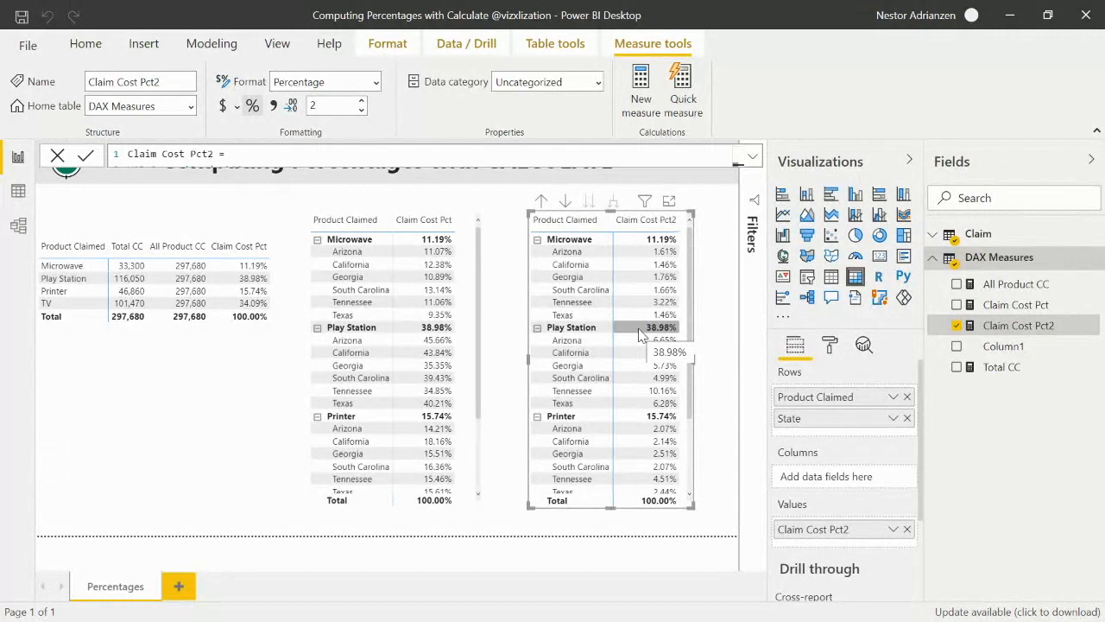
Delete the state-level Claim Cost Pct matrix and move the Claim Cost Pct2 matrix into its place beside the product table
left_click(470, 297)
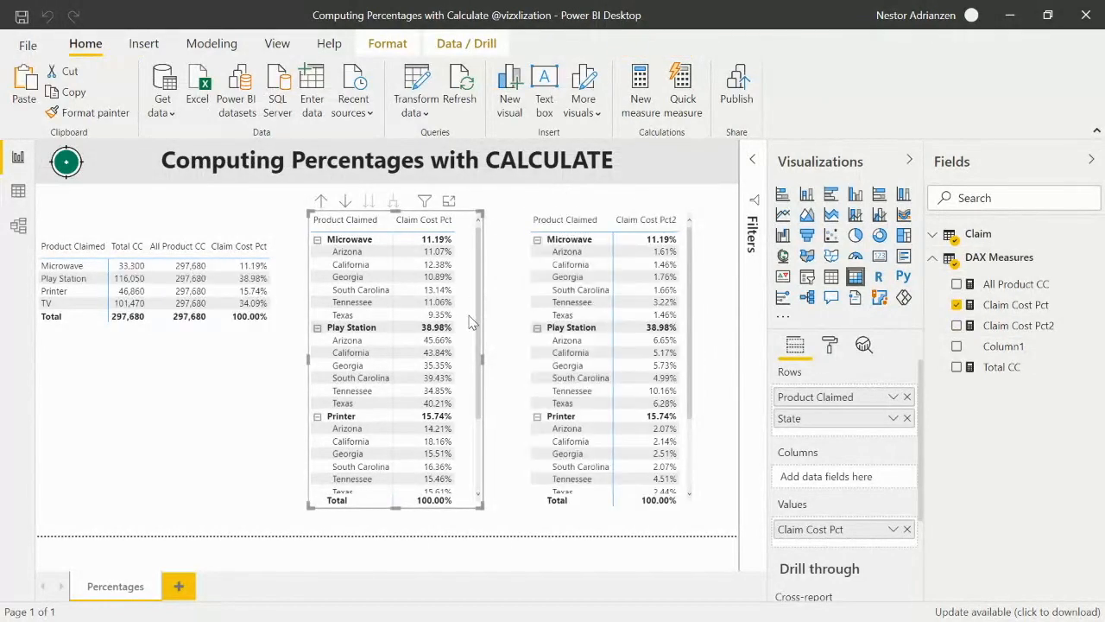
key("Delete")
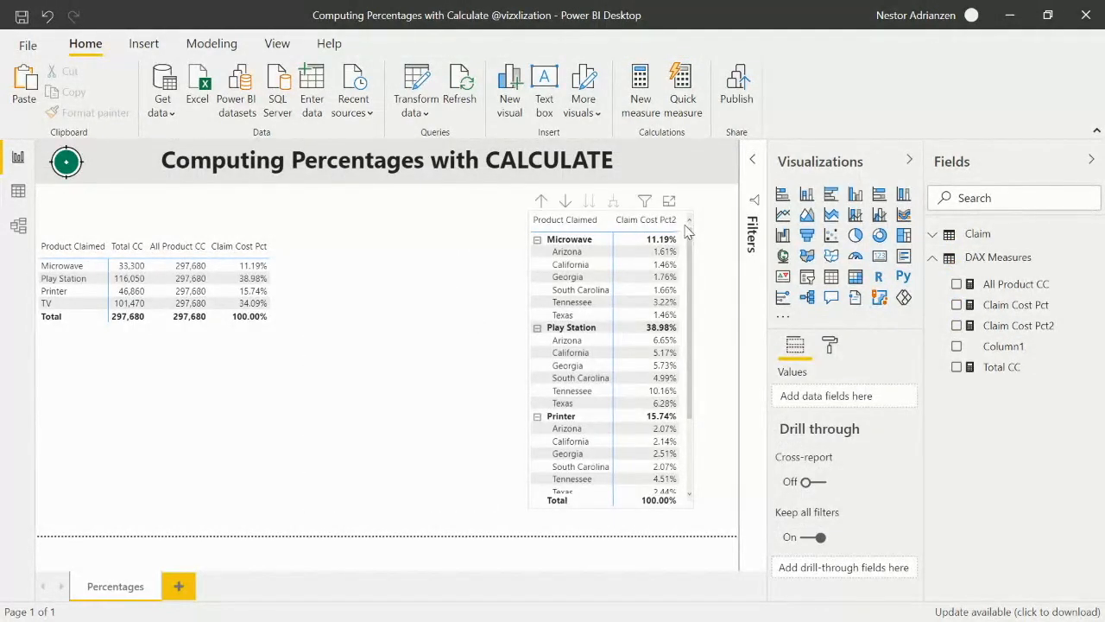
left_click_drag(681, 214, 452, 212)
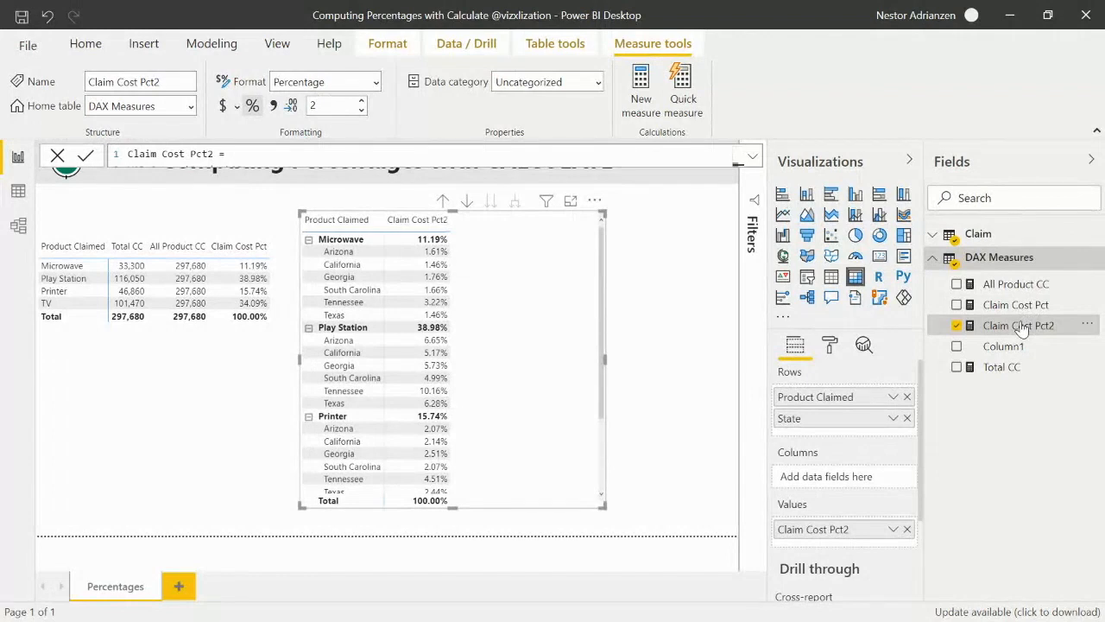
Copy the entire Claim Cost Pct2 formula and paste it into a new measure in the DAX Measures table
type("VAR CurrentProductCC =     [Total CC] VAR AllProductCC =     CALCULATE(         [Total CC],         ALL(Claim[Product Claimed],Claim[State])     ) RETURN     DIVIDE( CurrentProductCC, AllProductCC)")
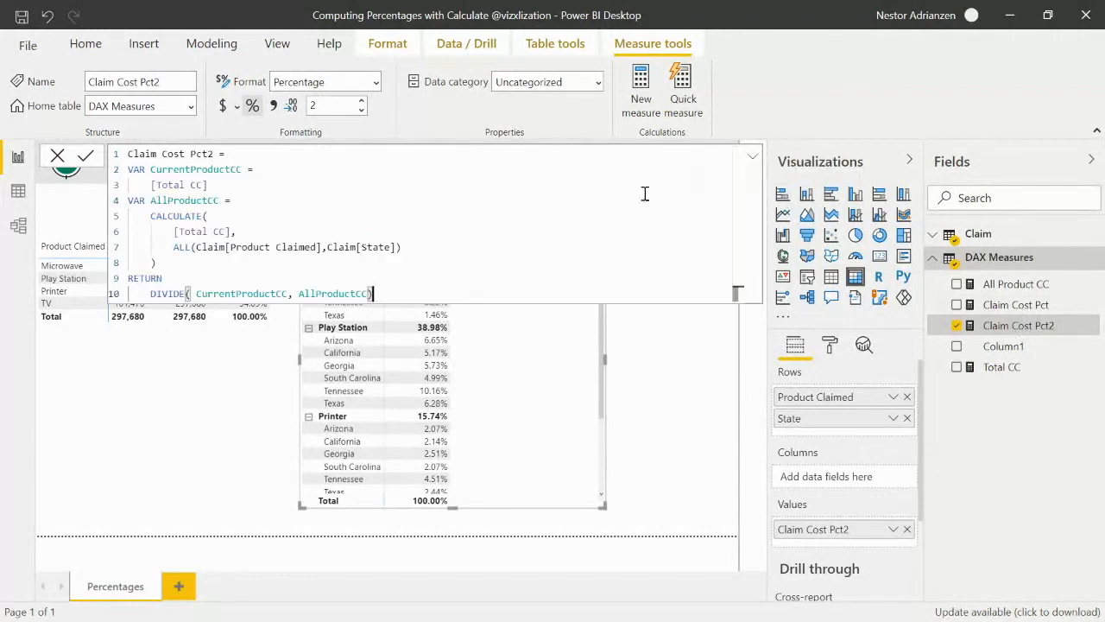
left_click(413, 247)
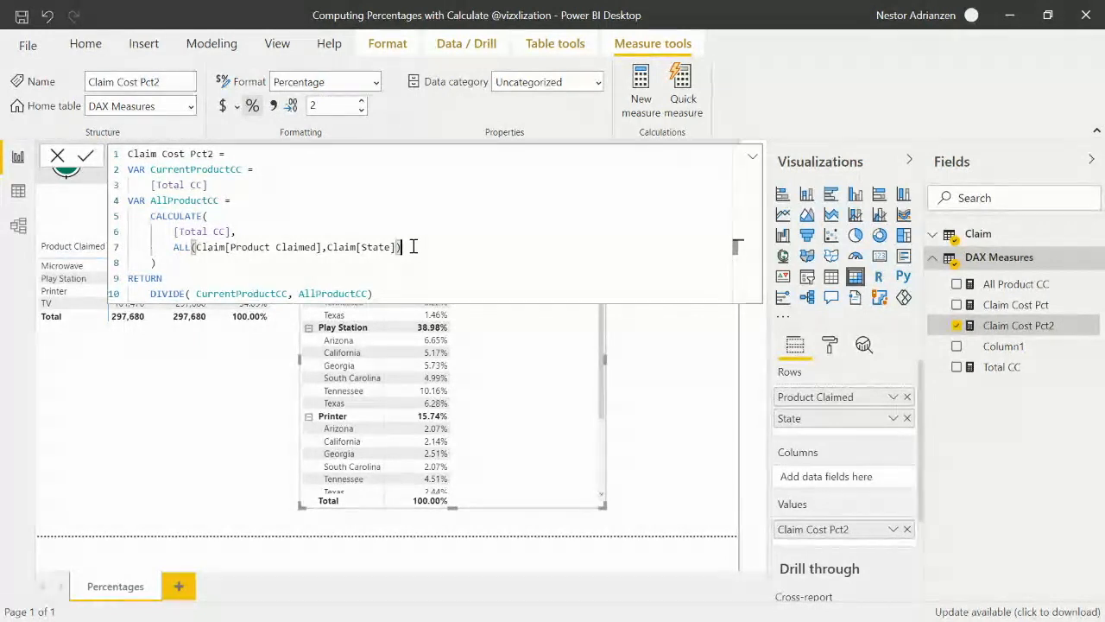
key("ctrl+a")
left_click_drag(394, 292, 107, 151)
key("ctrl+c")
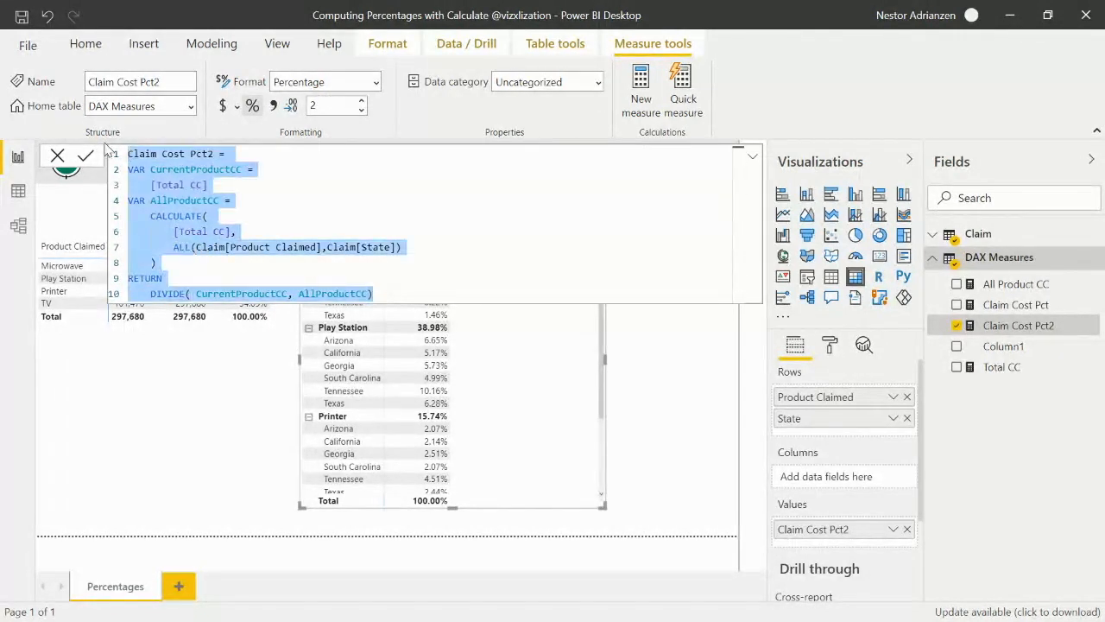
left_click(752, 155)
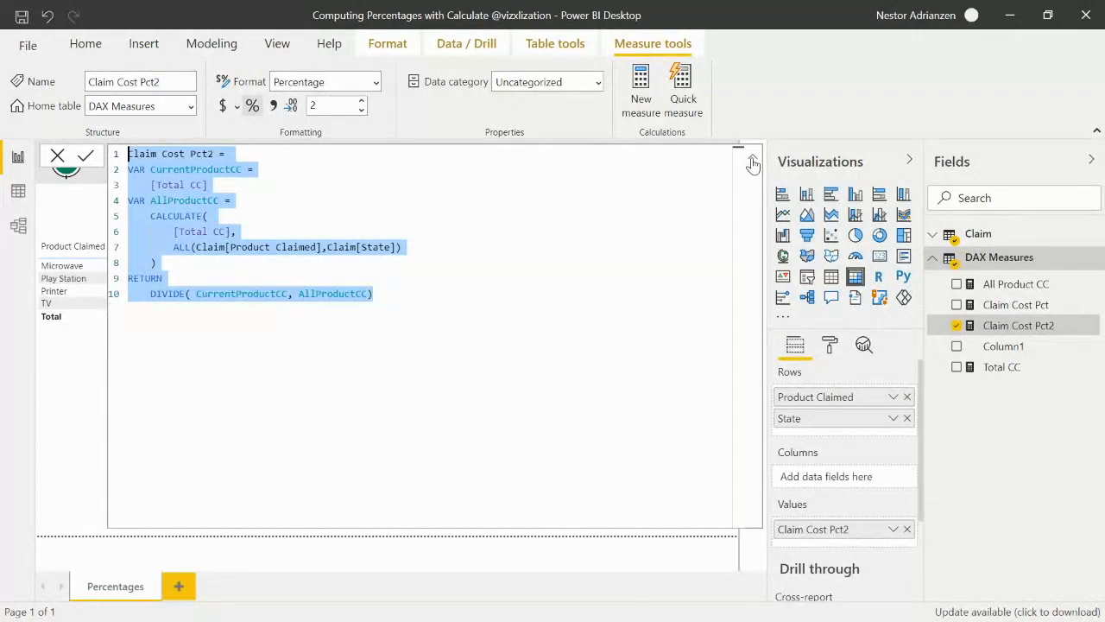
left_click(752, 158)
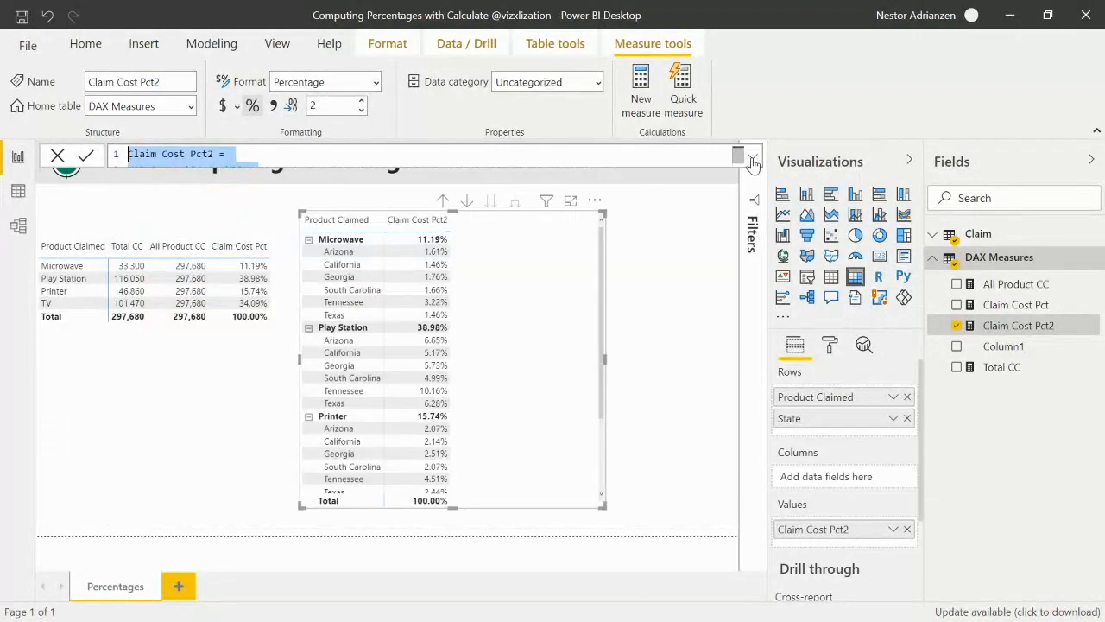
right_click(1024, 261)
left_click(1010, 289)
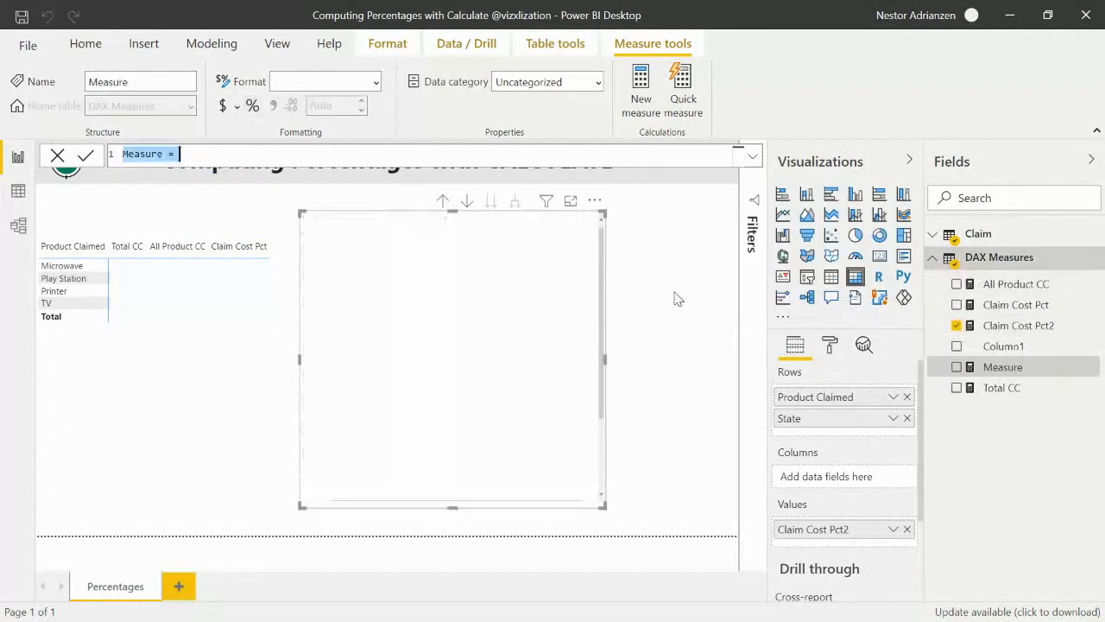
key("ctrl+v")
Change the new measure's filter to ALL(Claim), rename it Claim Cost Pct3, commit it and collapse the formula editor
left_click(412, 247)
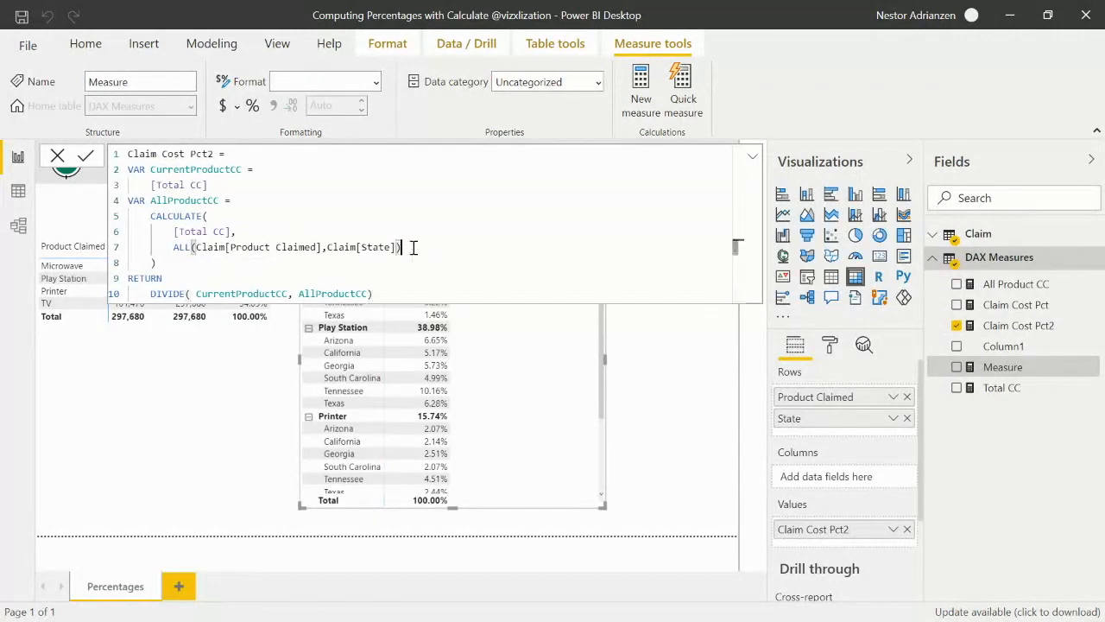
left_click_drag(421, 249, 197, 247)
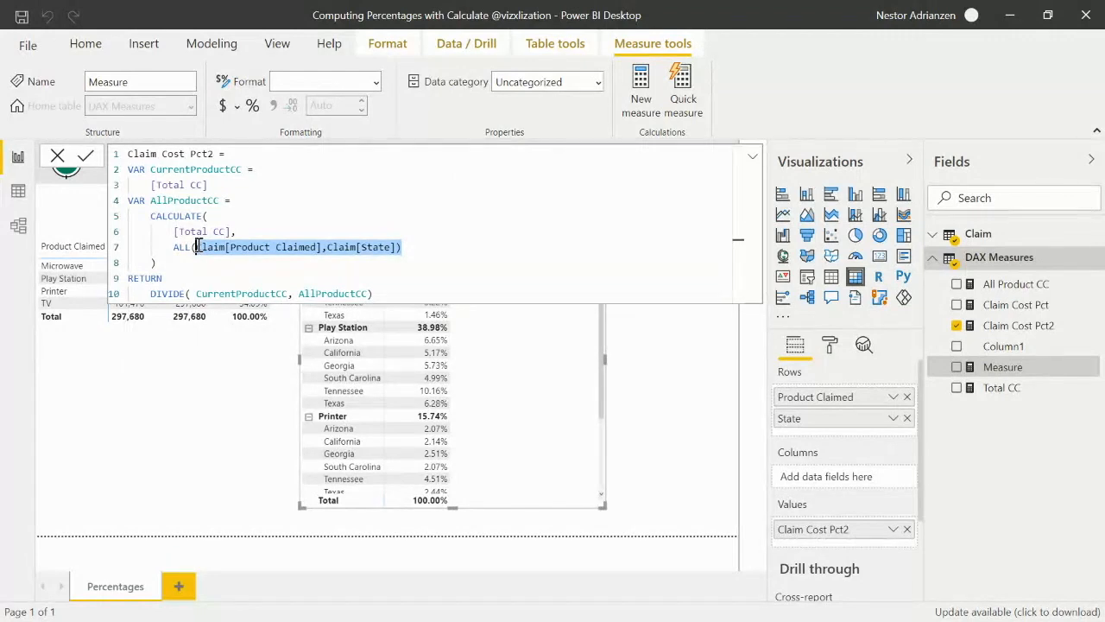
key("BackSpace")
key("Tab")
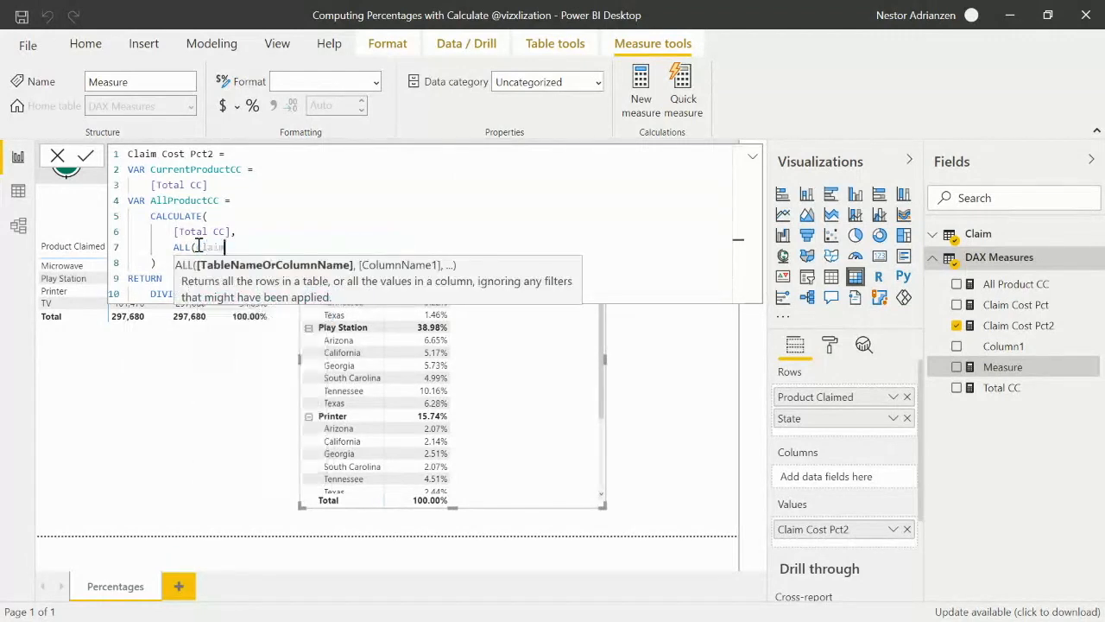
type(")")
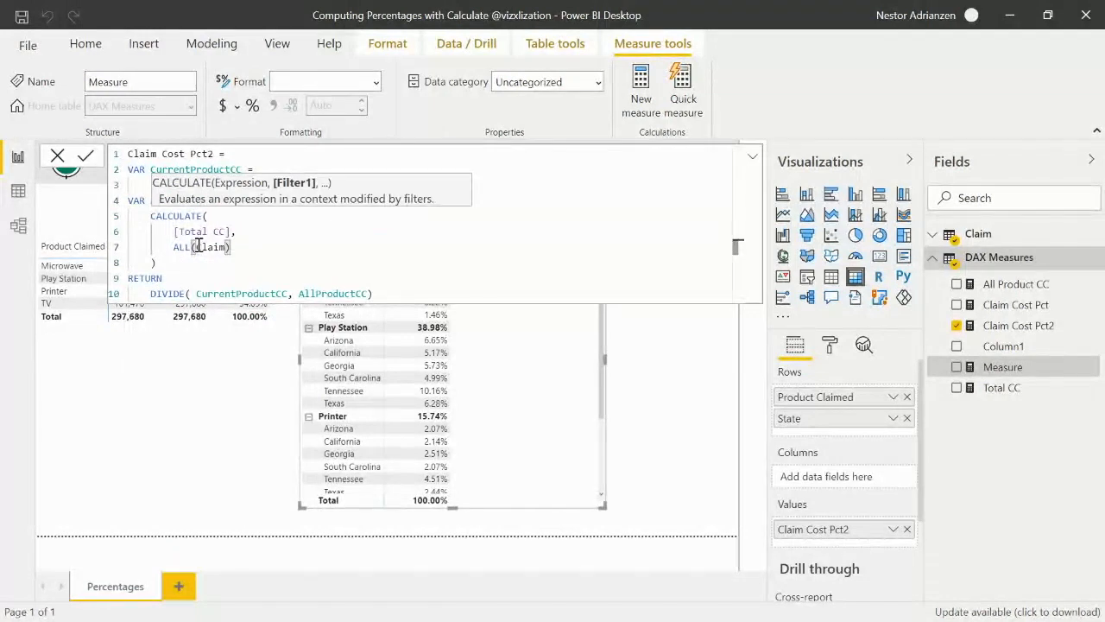
left_click(216, 153)
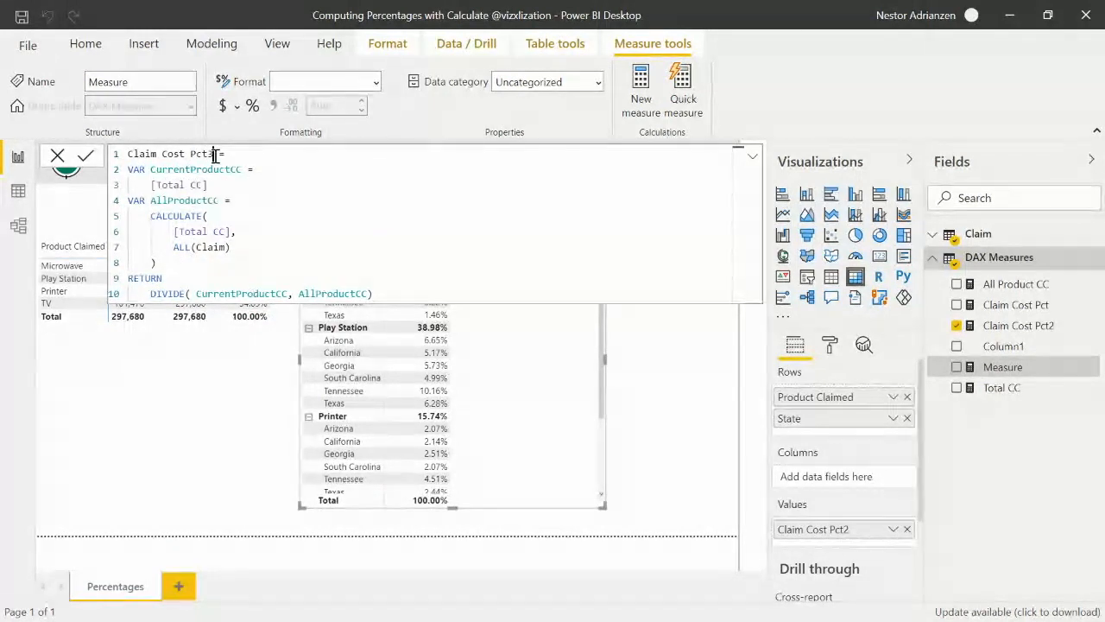
key("Return")
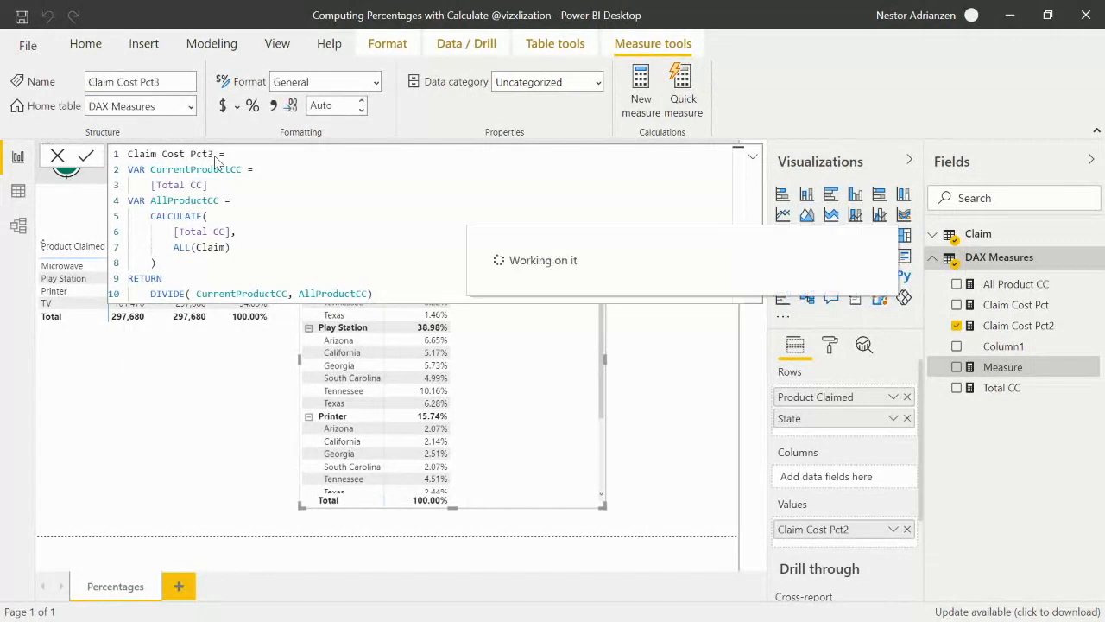
left_click(752, 157)
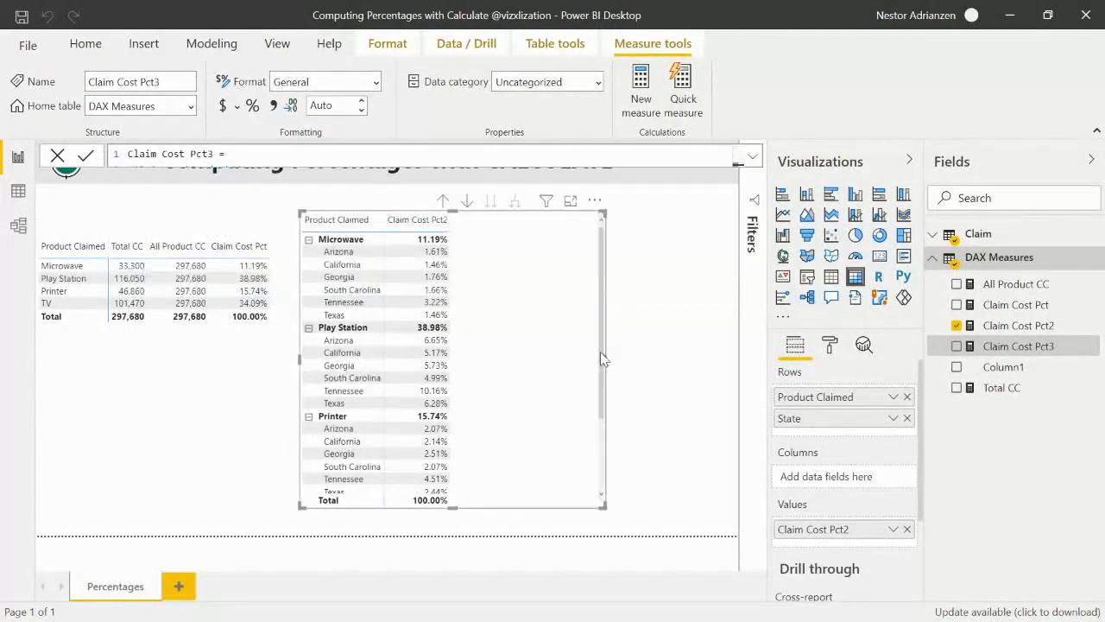
Narrow the Claim Cost Pct2 matrix to fit its columns and place a duplicate of it alongside at the same height
left_click_drag(605, 358, 474, 363)
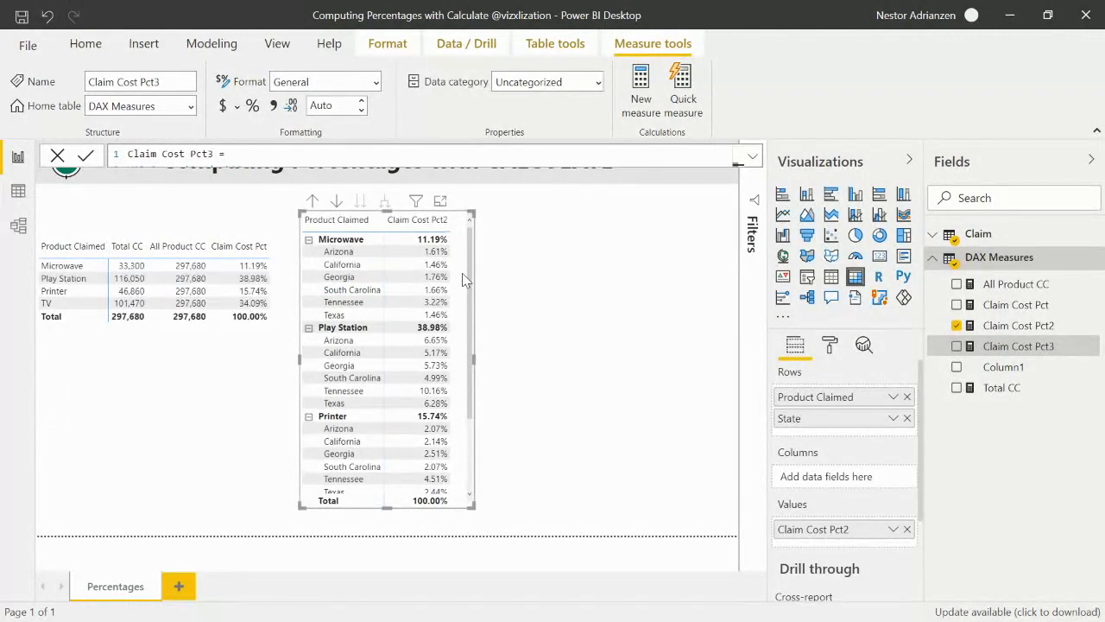
left_click(563, 281)
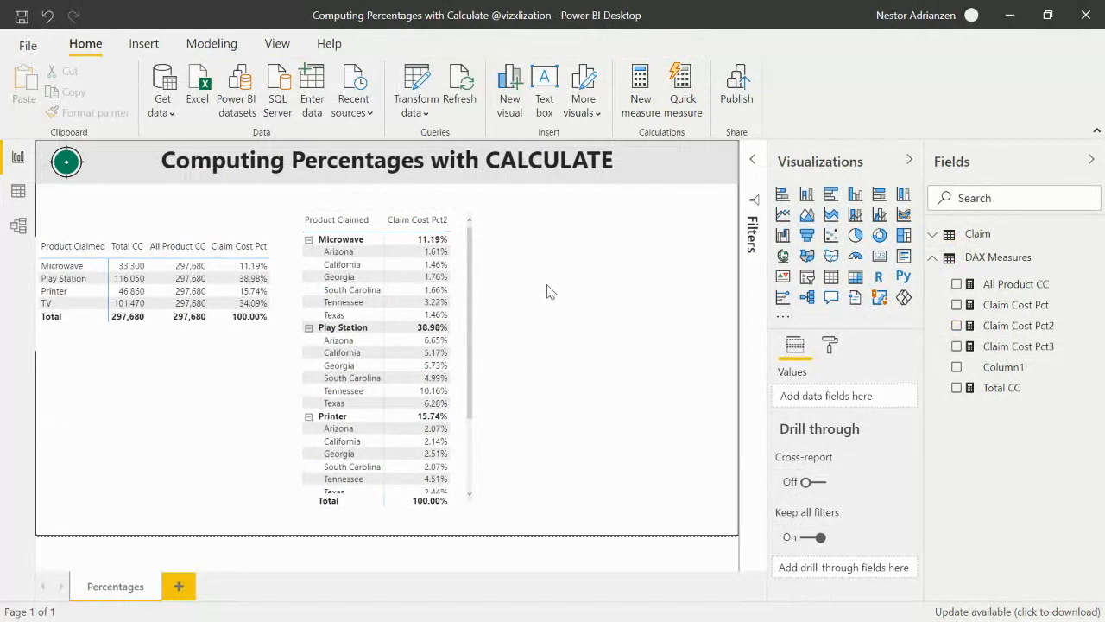
left_click(463, 314)
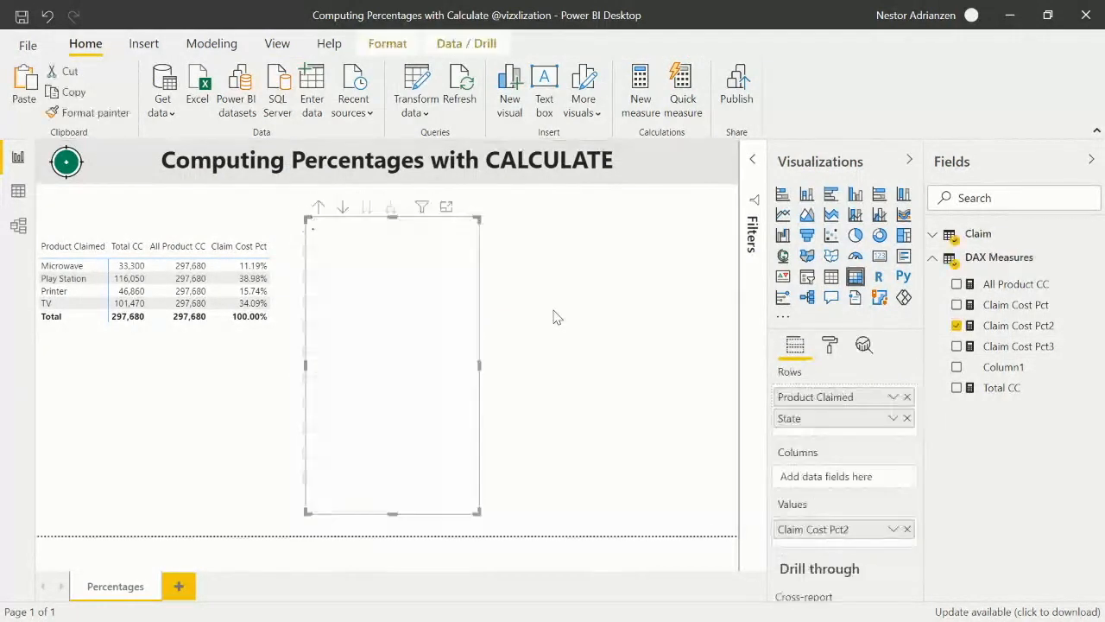
key("ctrl+c")
key("ctrl+v")
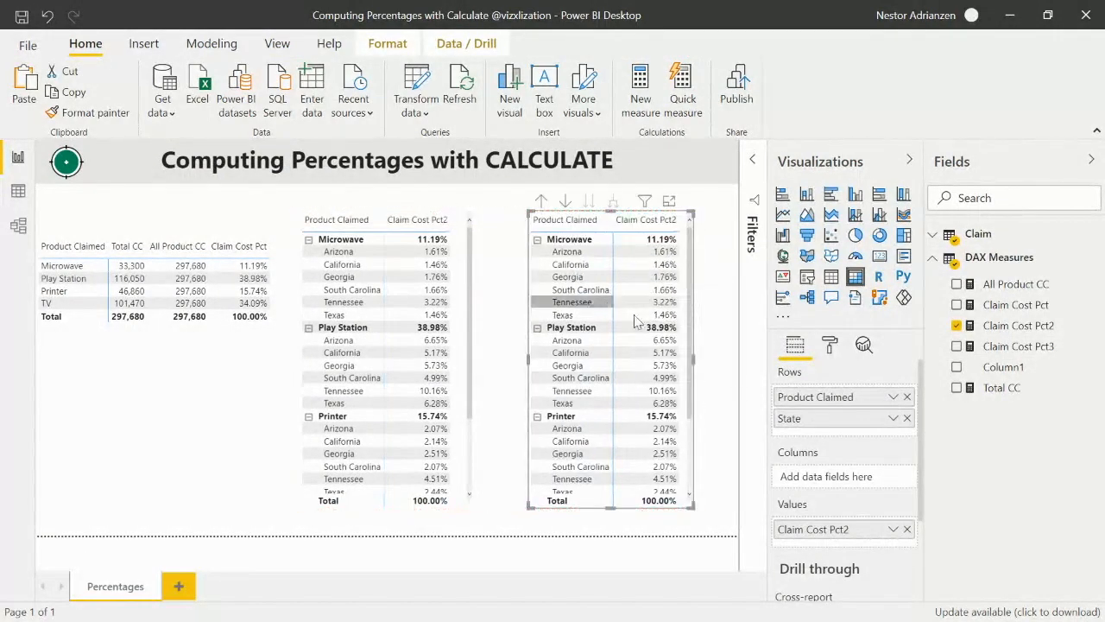
Add Delivery Company from the Claim table below State in the duplicate matrix's rows and expand the hierarchy to that level
left_click(978, 233)
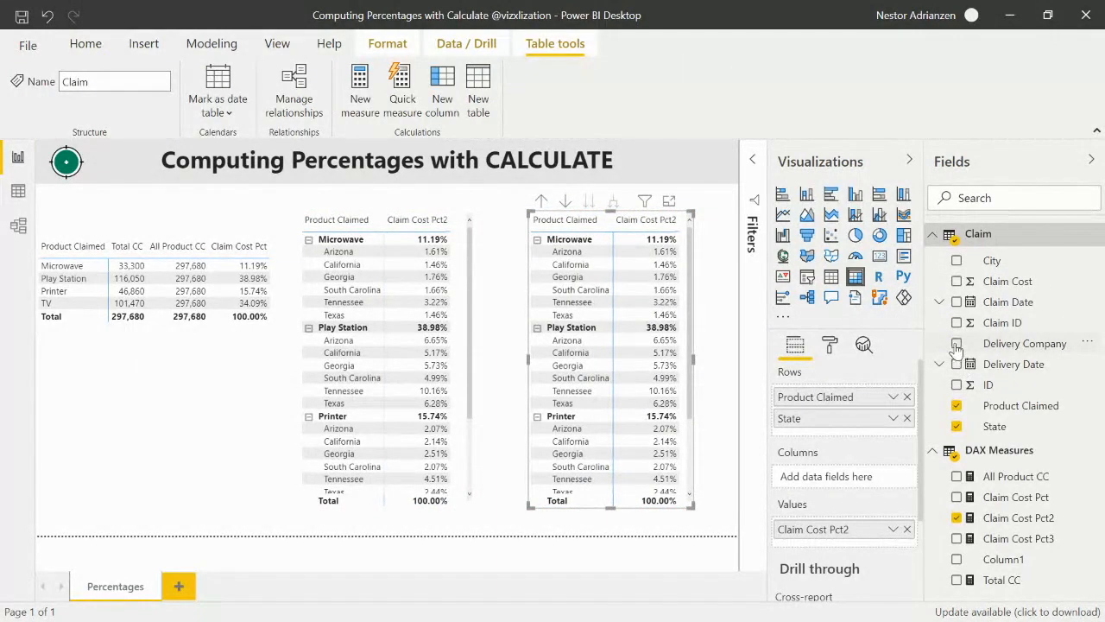
left_click_drag(1008, 346, 851, 438)
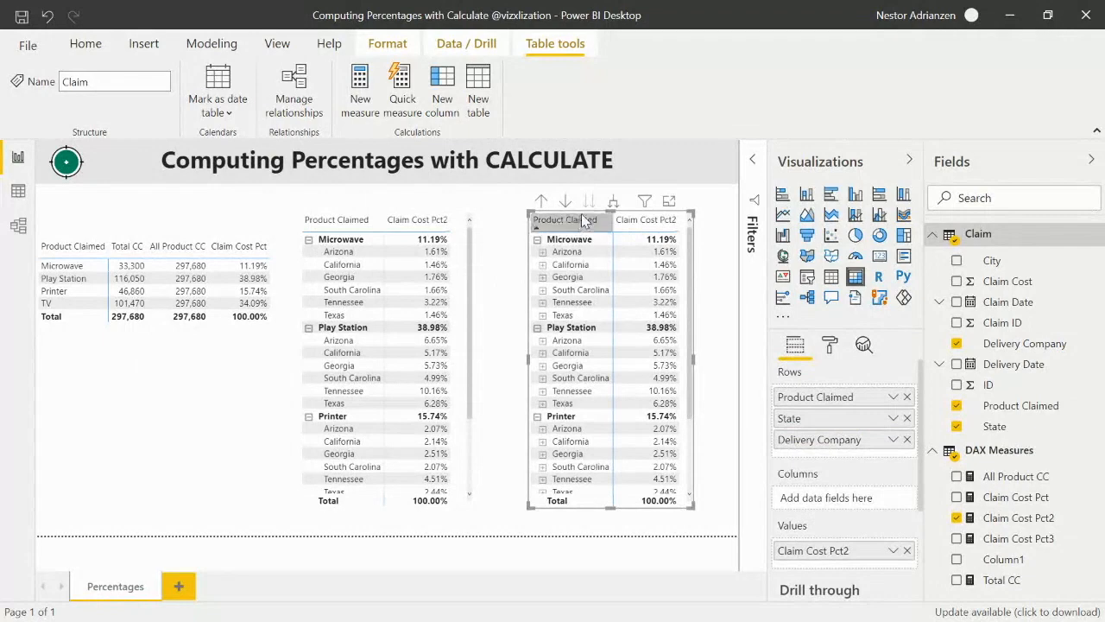
left_click(610, 202)
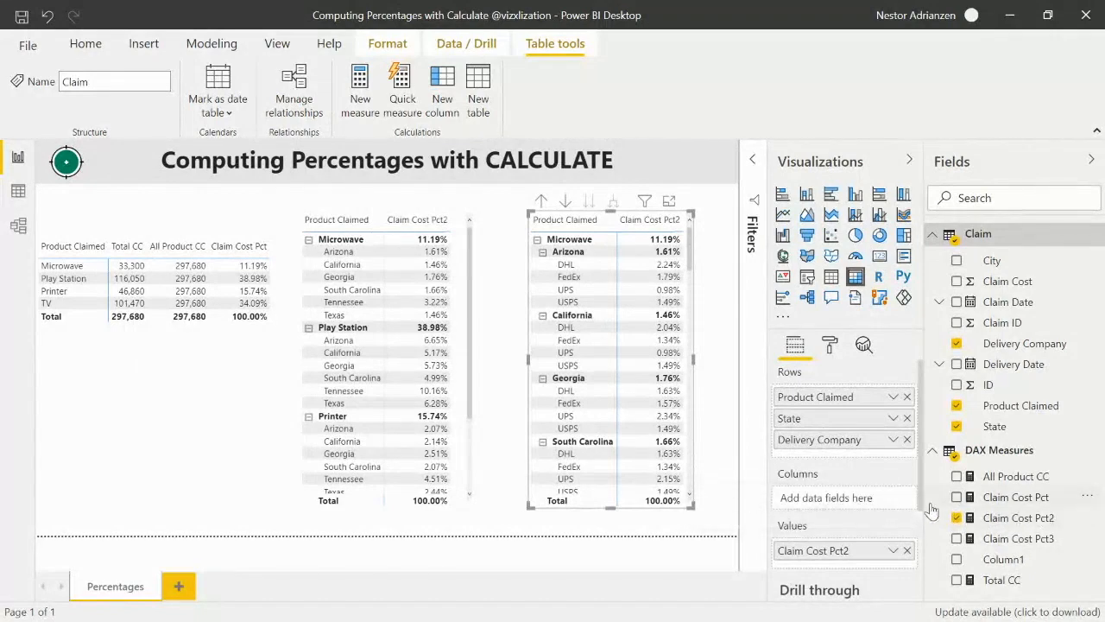
Replace Claim Cost Pct2 with Claim Cost Pct3 in the delivery company matrix, format it as a percentage and review the rows
left_click(957, 519)
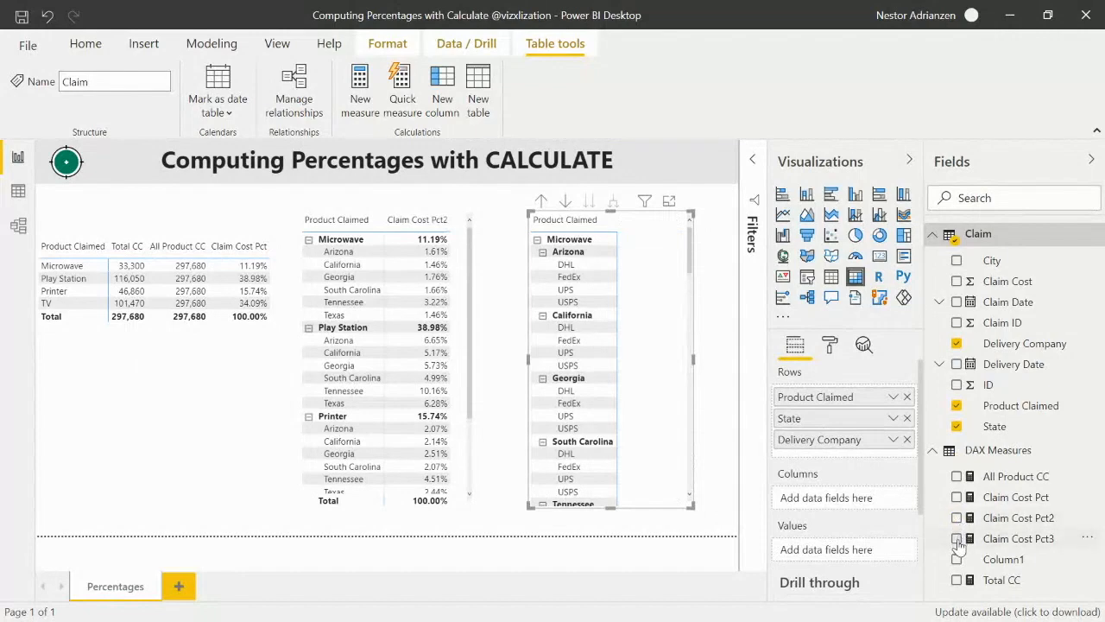
left_click(957, 539)
left_click(1024, 540)
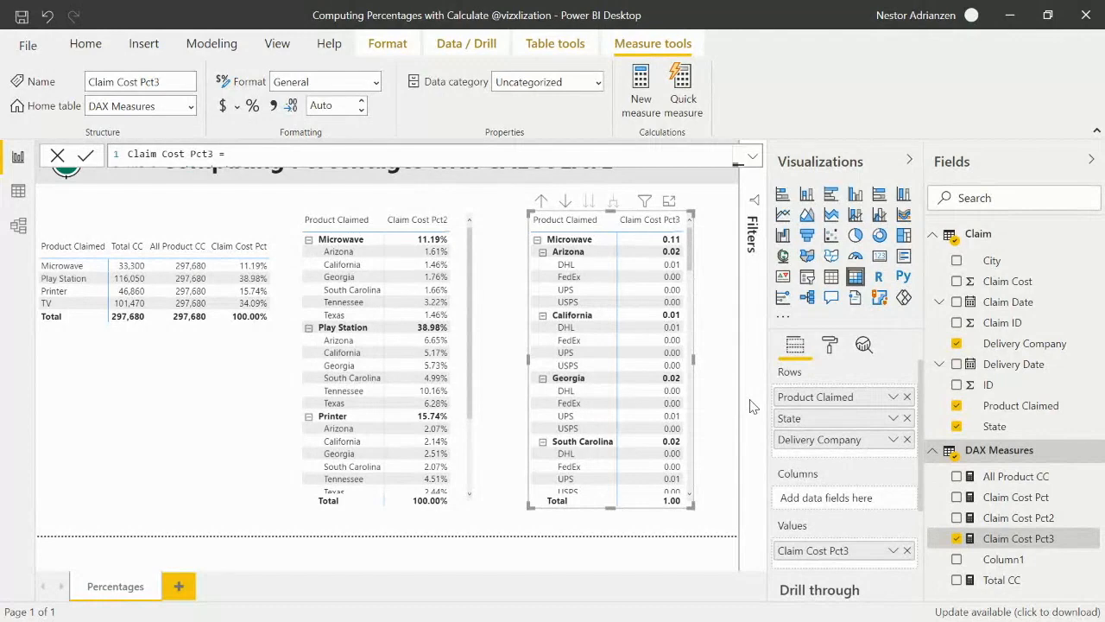
left_click(252, 110)
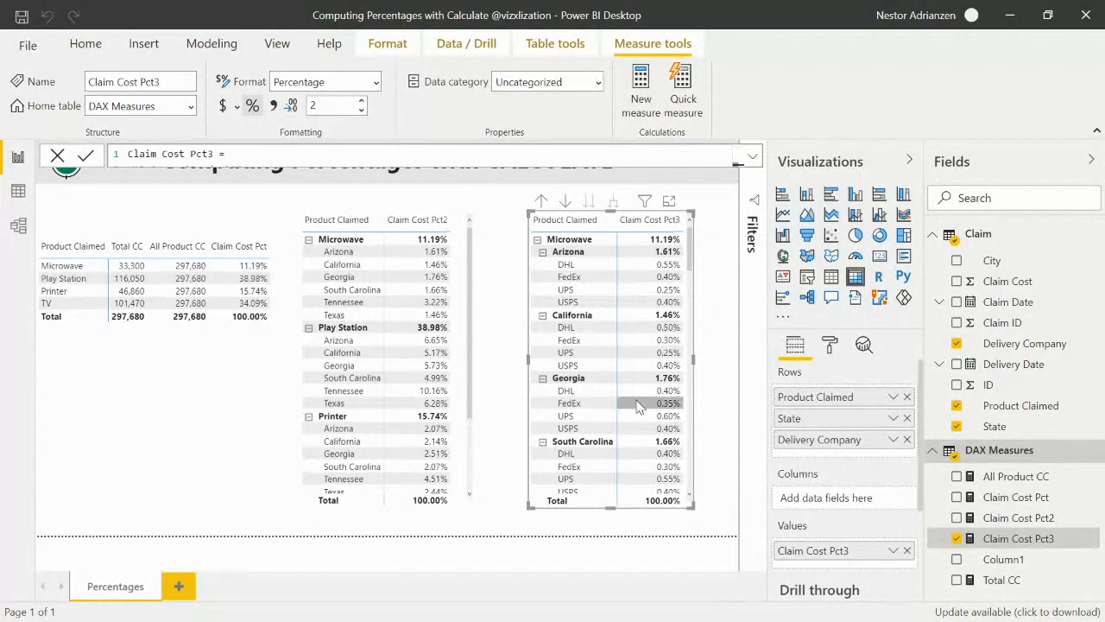
scroll(639, 406, "down", 3)
scroll(637, 406, "down", 2)
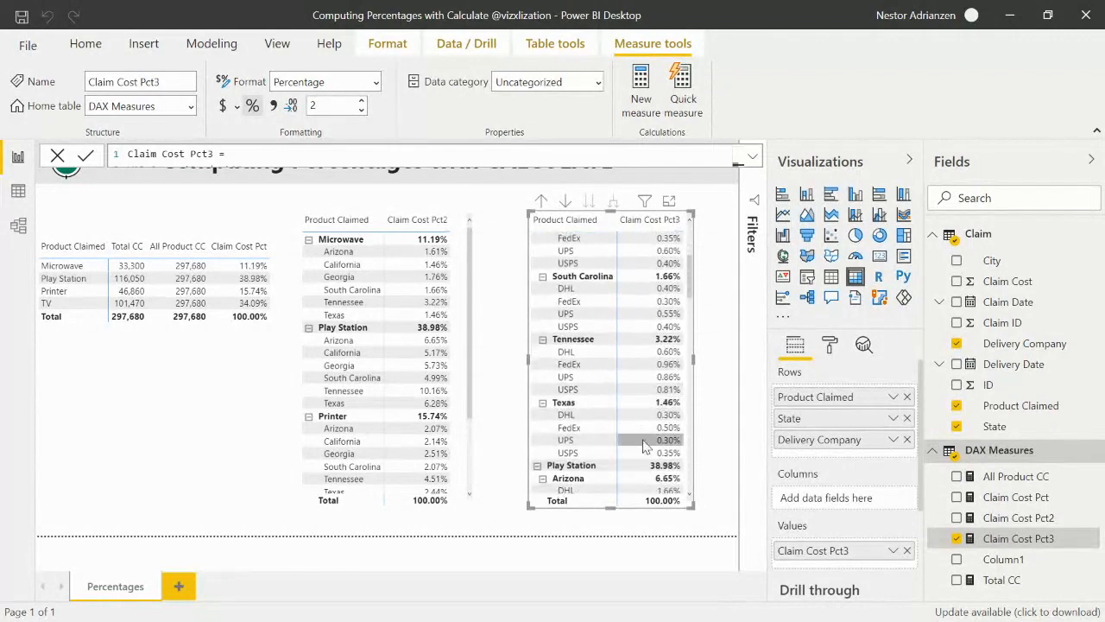